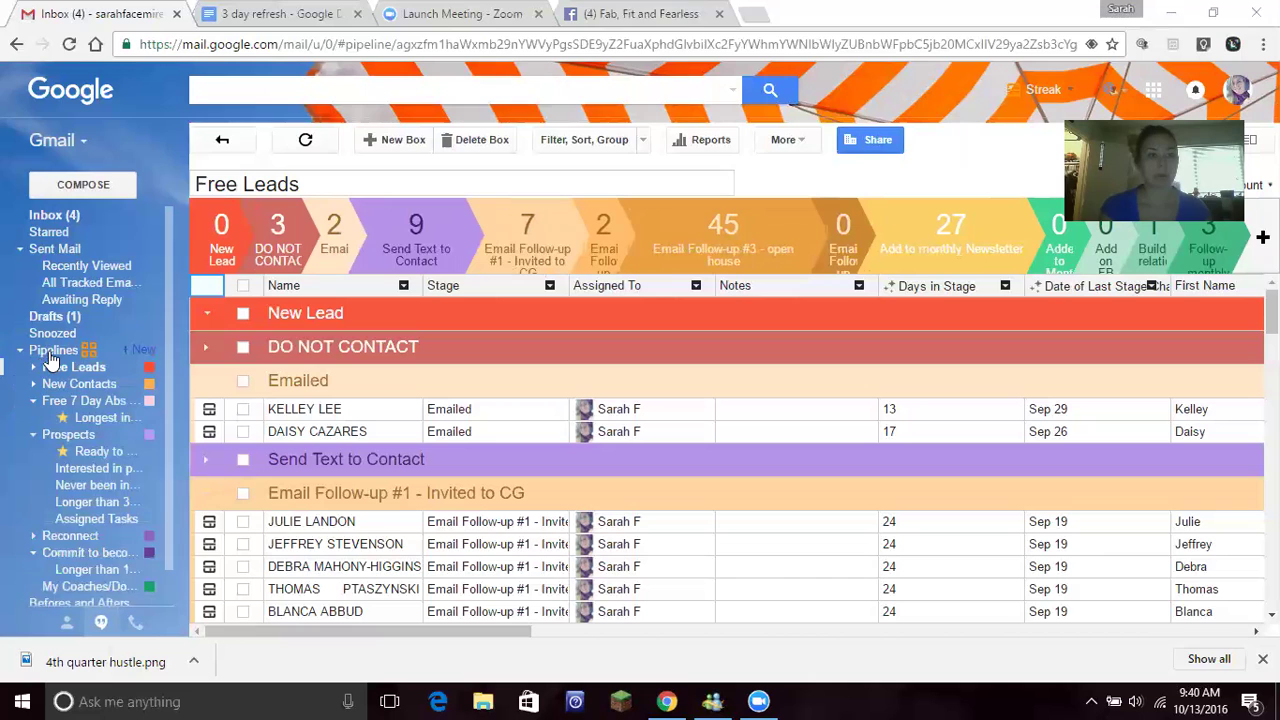
# Open the Free 7 Day Abs & Squats Challenge pipeline and collapse its No Reply group.
pyautogui.click(50, 355)
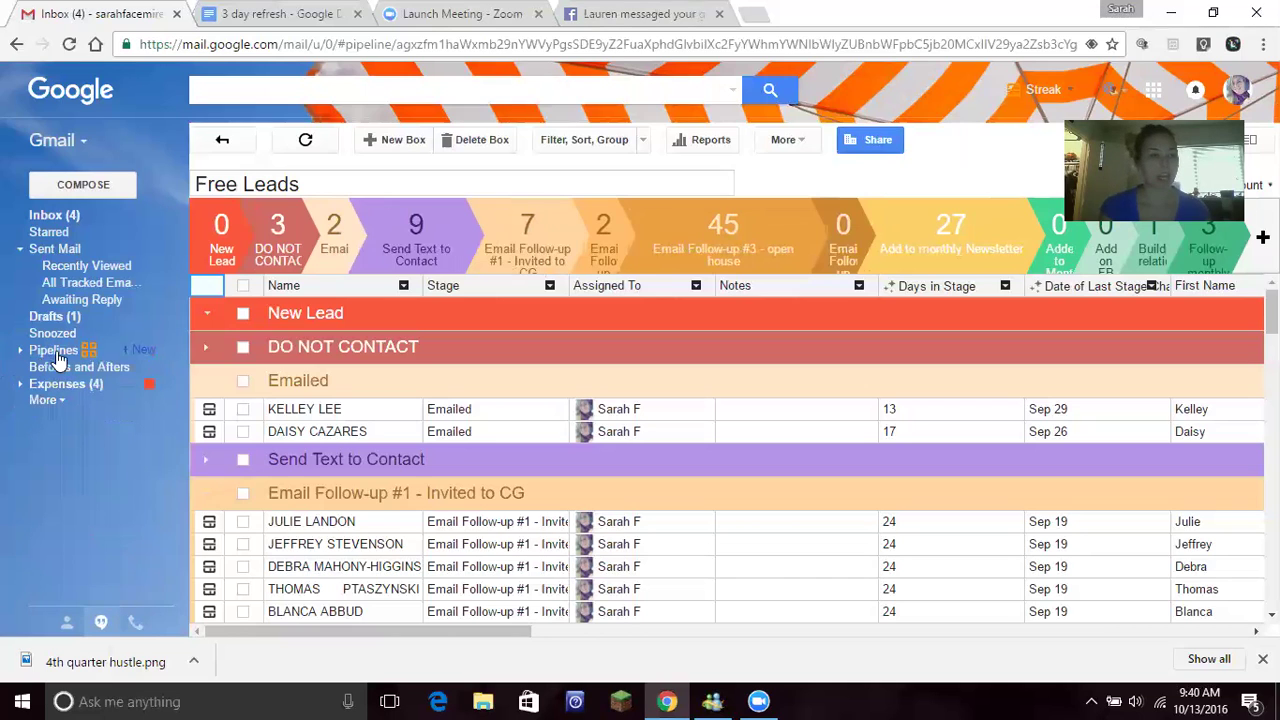
pyautogui.click(53, 352)
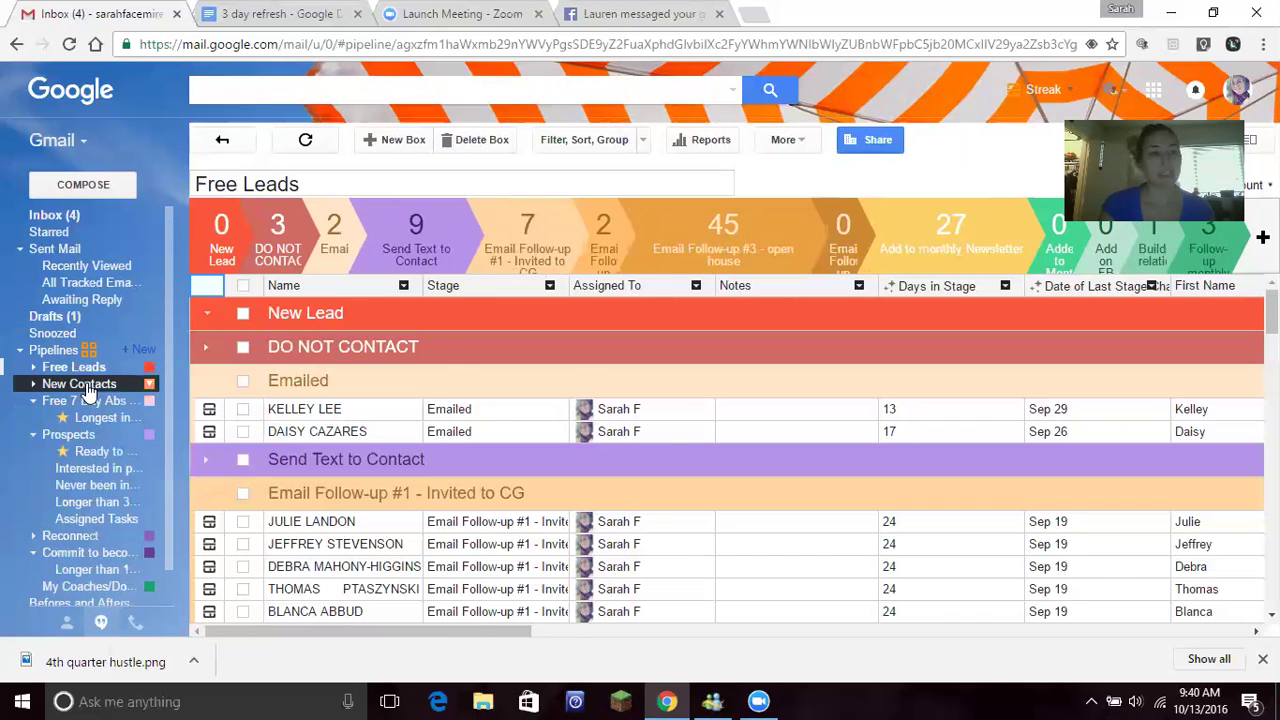
pyautogui.click(88, 385)
pyautogui.click(88, 401)
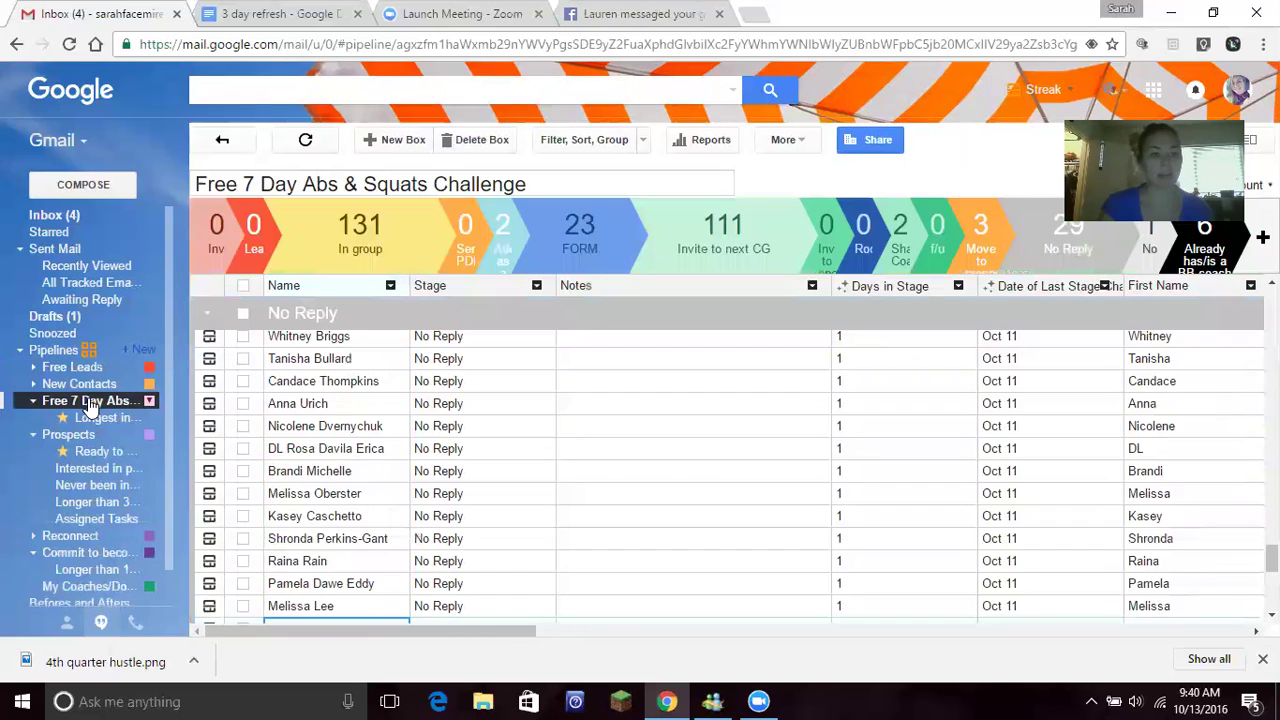
pyautogui.click(207, 314)
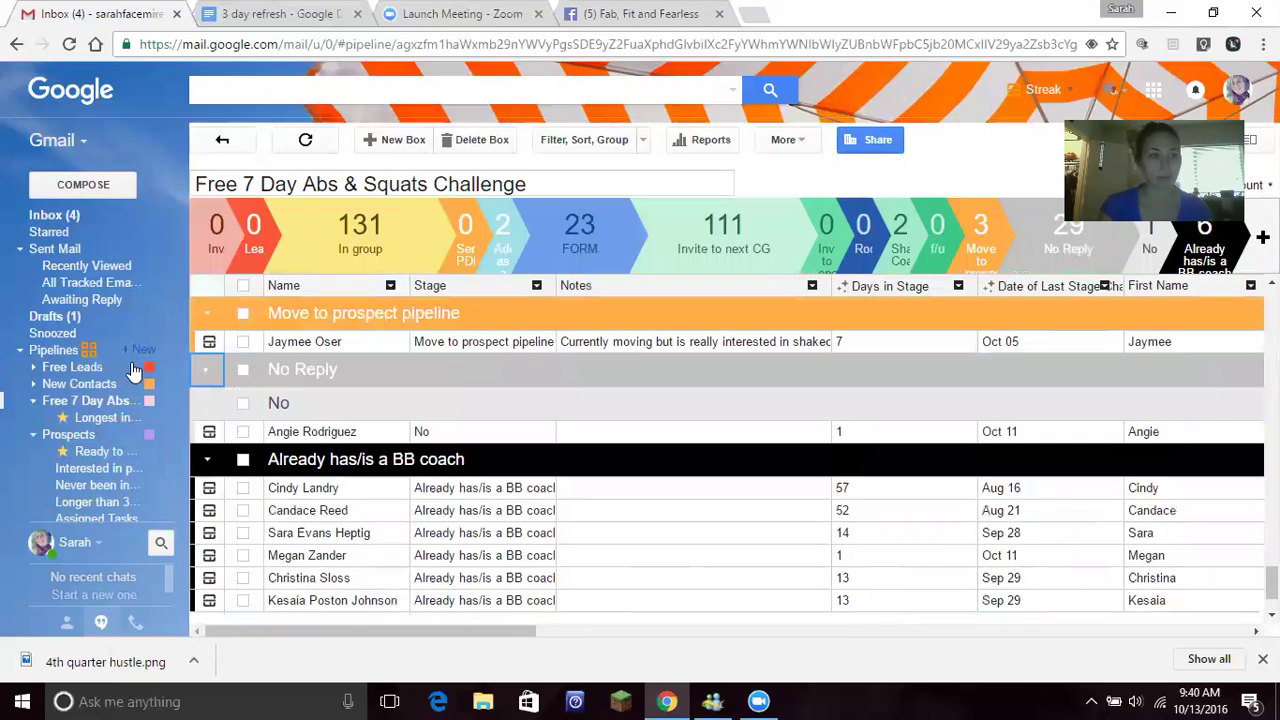
# Open the Prospects pipeline and collapse the saved views listed under Prospects, Free 7 Day Abs and the Commit pipeline.
pyautogui.click(70, 436)
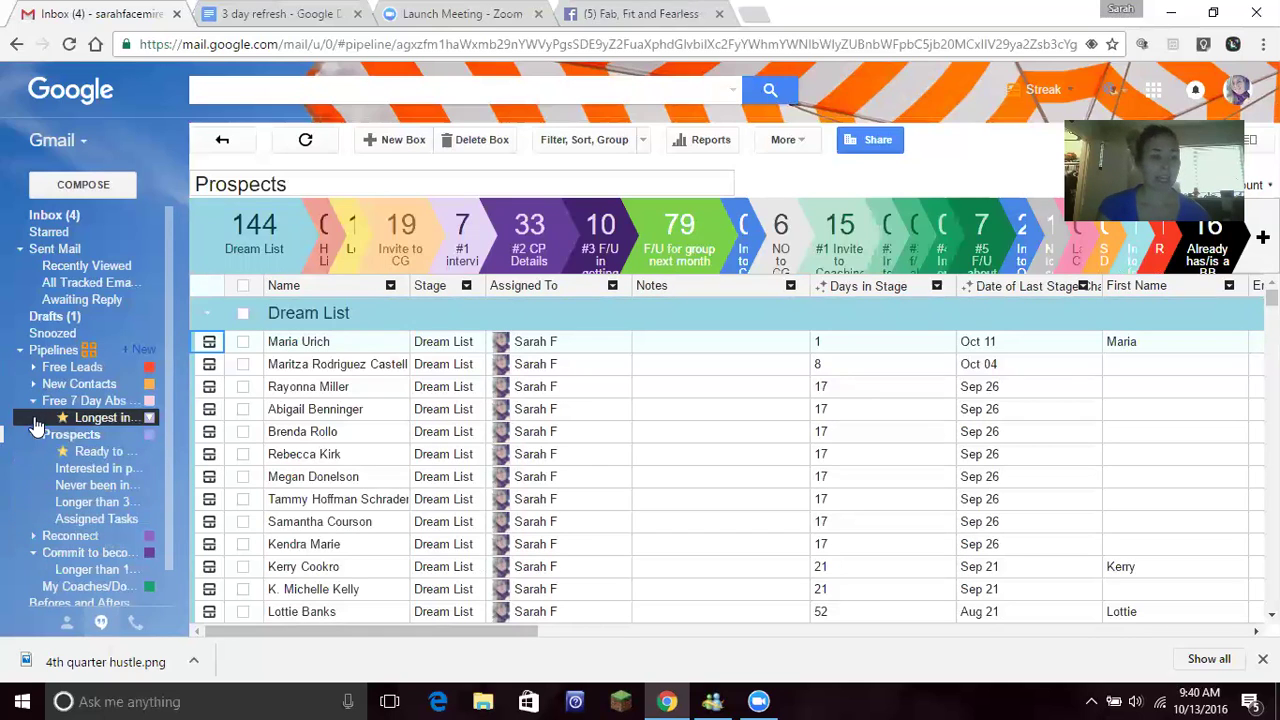
pyautogui.click(33, 434)
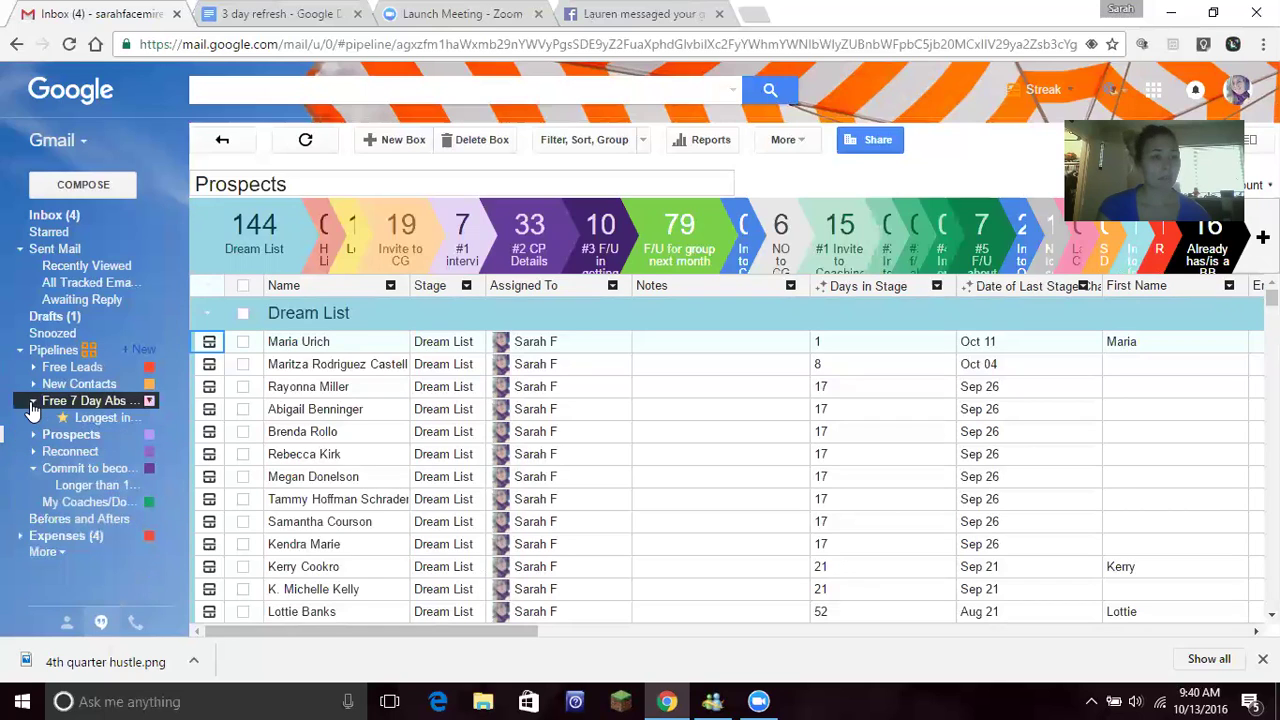
pyautogui.click(31, 402)
pyautogui.click(33, 435)
pyautogui.click(33, 436)
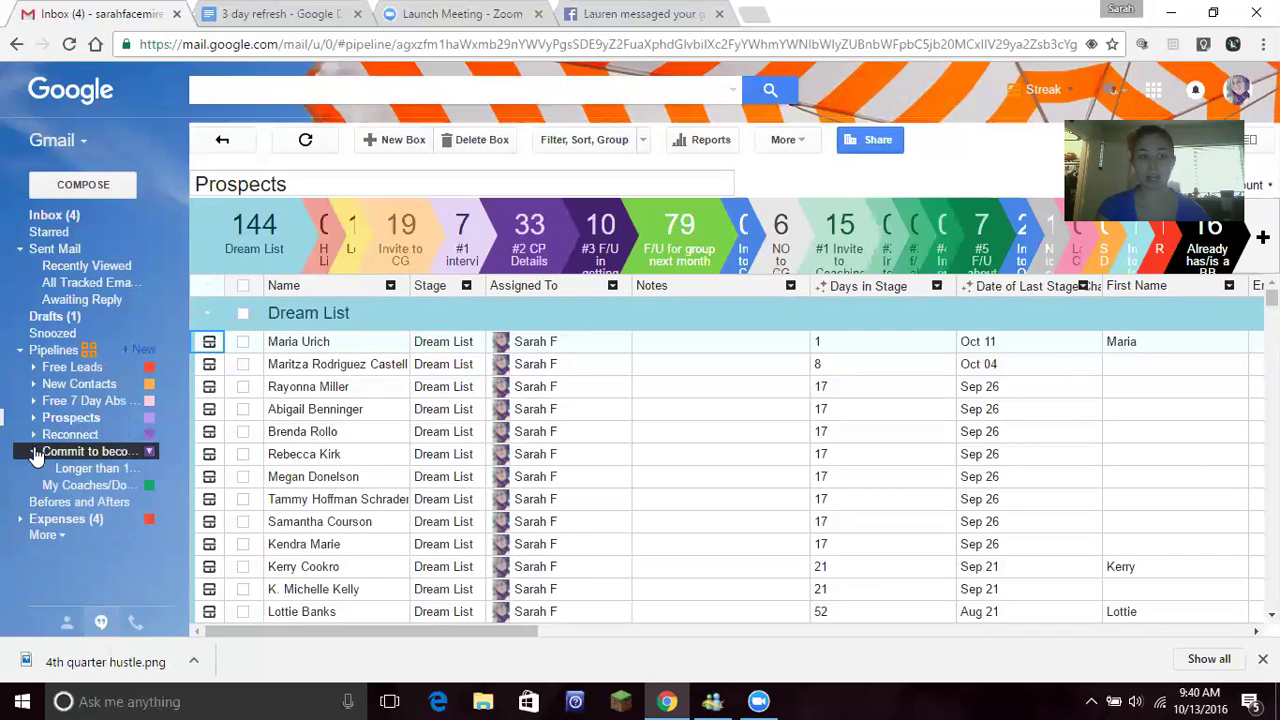
pyautogui.click(34, 453)
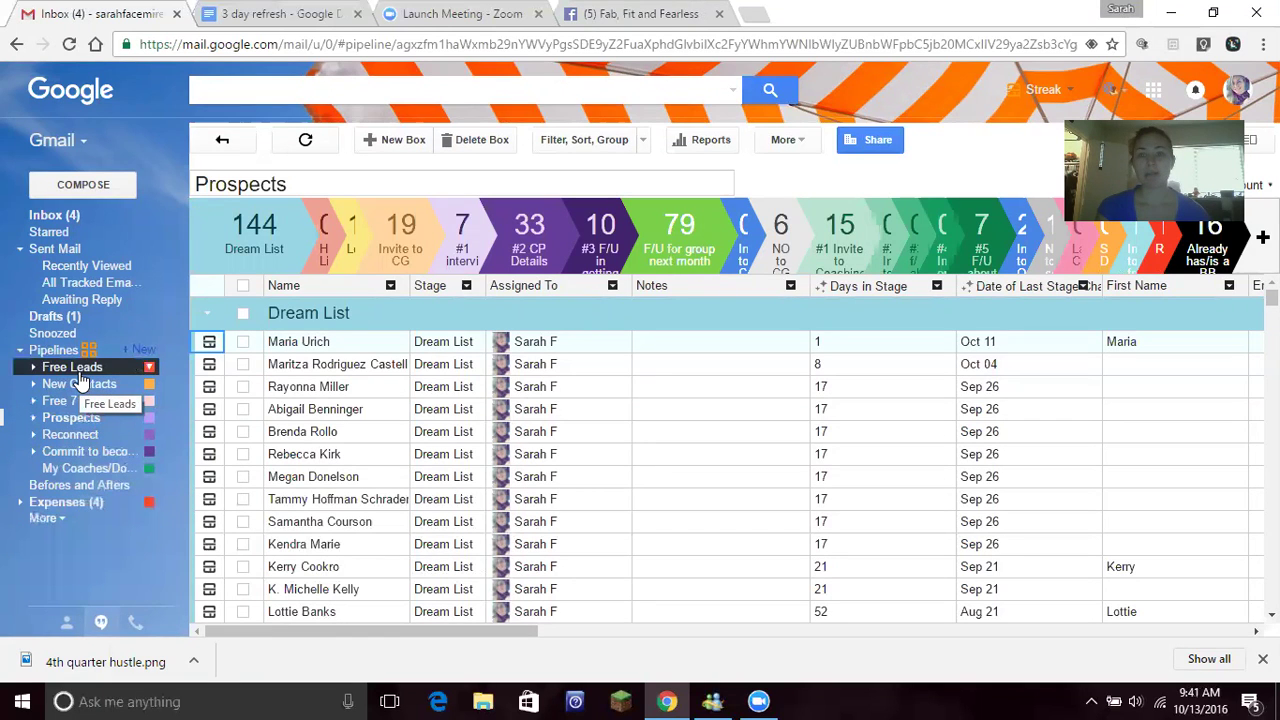
# Collapse the populated stage groups of the Prospects pipeline from Dream List through F/U for group next month.
pyautogui.click(207, 313)
pyautogui.click(205, 385)
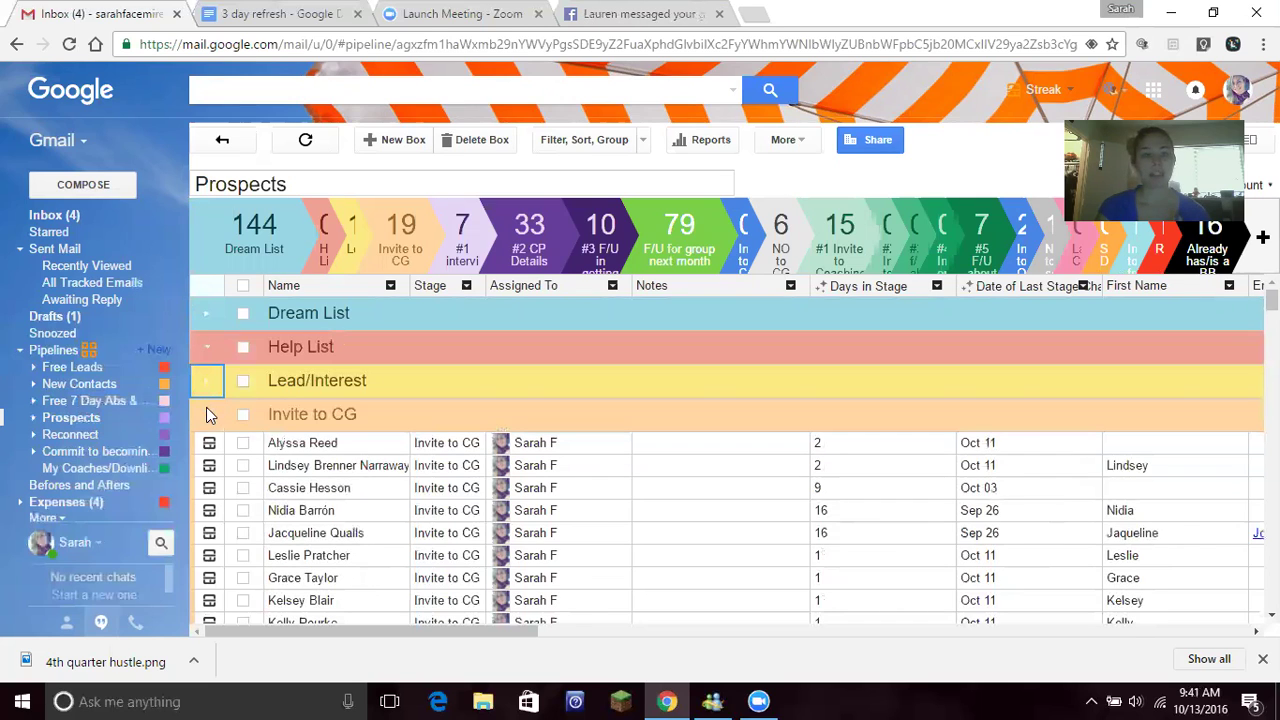
pyautogui.click(206, 410)
pyautogui.click(207, 452)
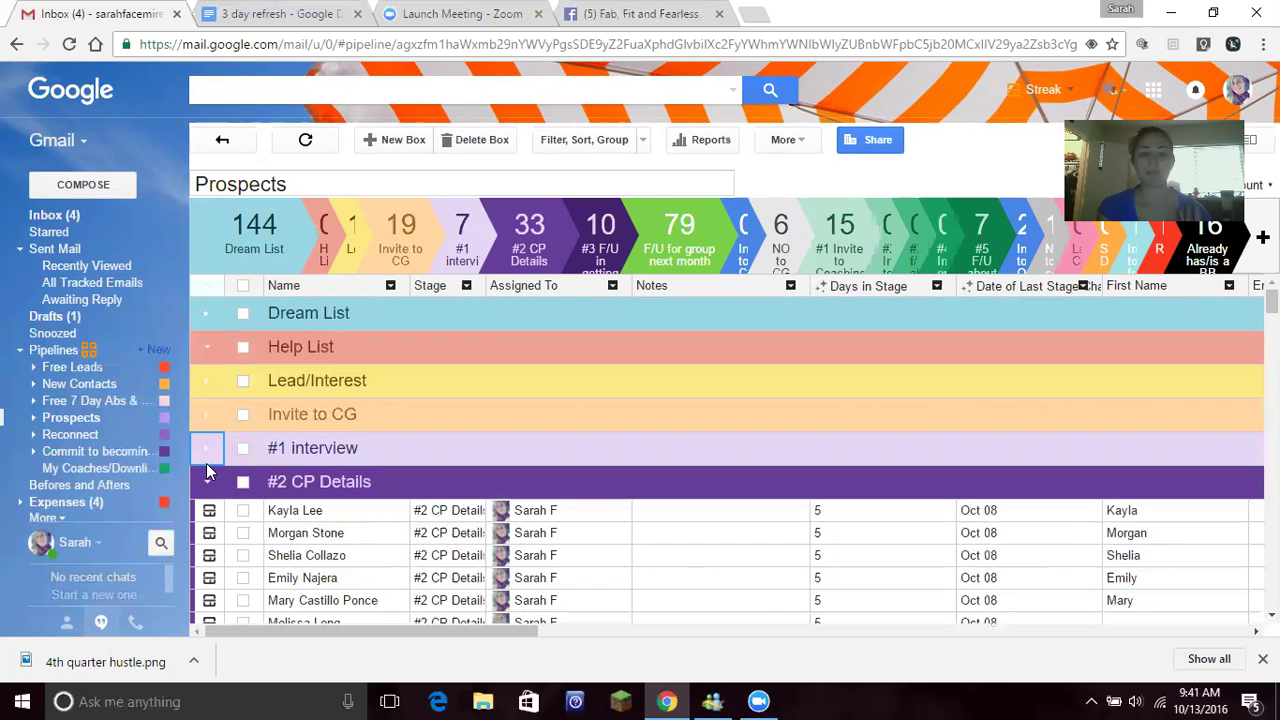
pyautogui.click(208, 481)
pyautogui.click(207, 515)
pyautogui.click(206, 549)
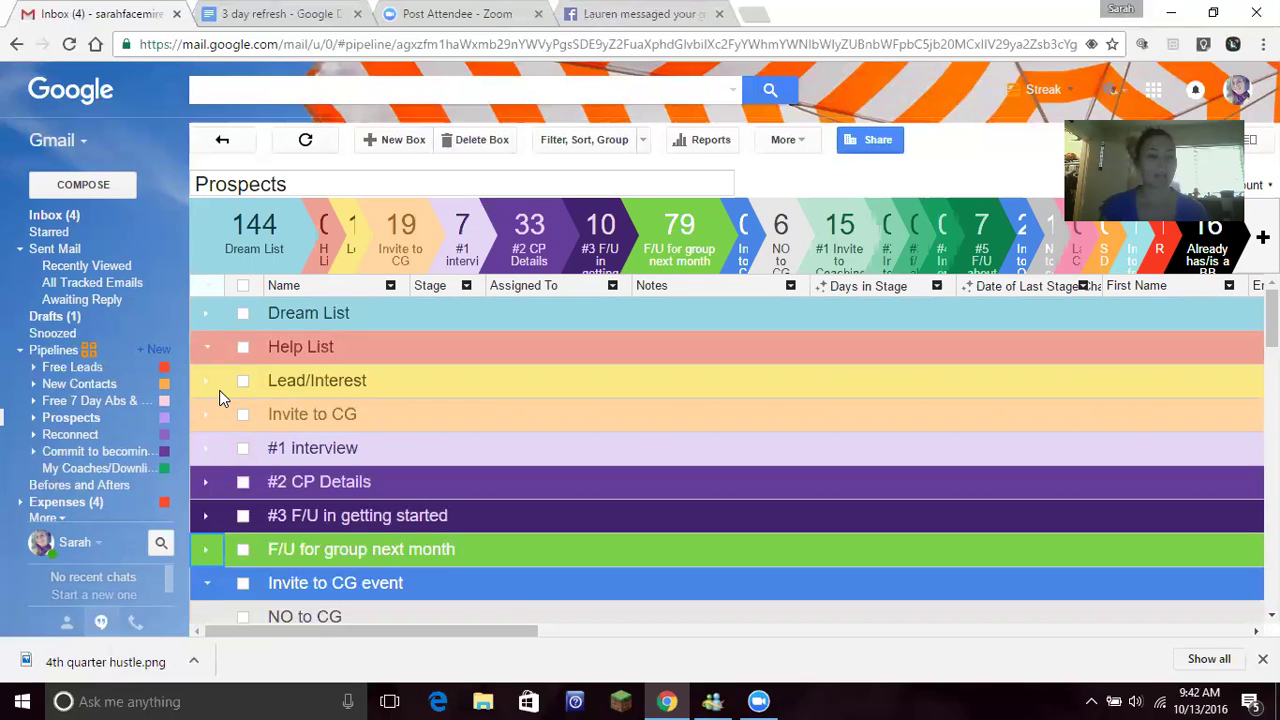
# Create a new pipeline from the Sales / CRM template with the default sharing settings.
pyautogui.click(156, 352)
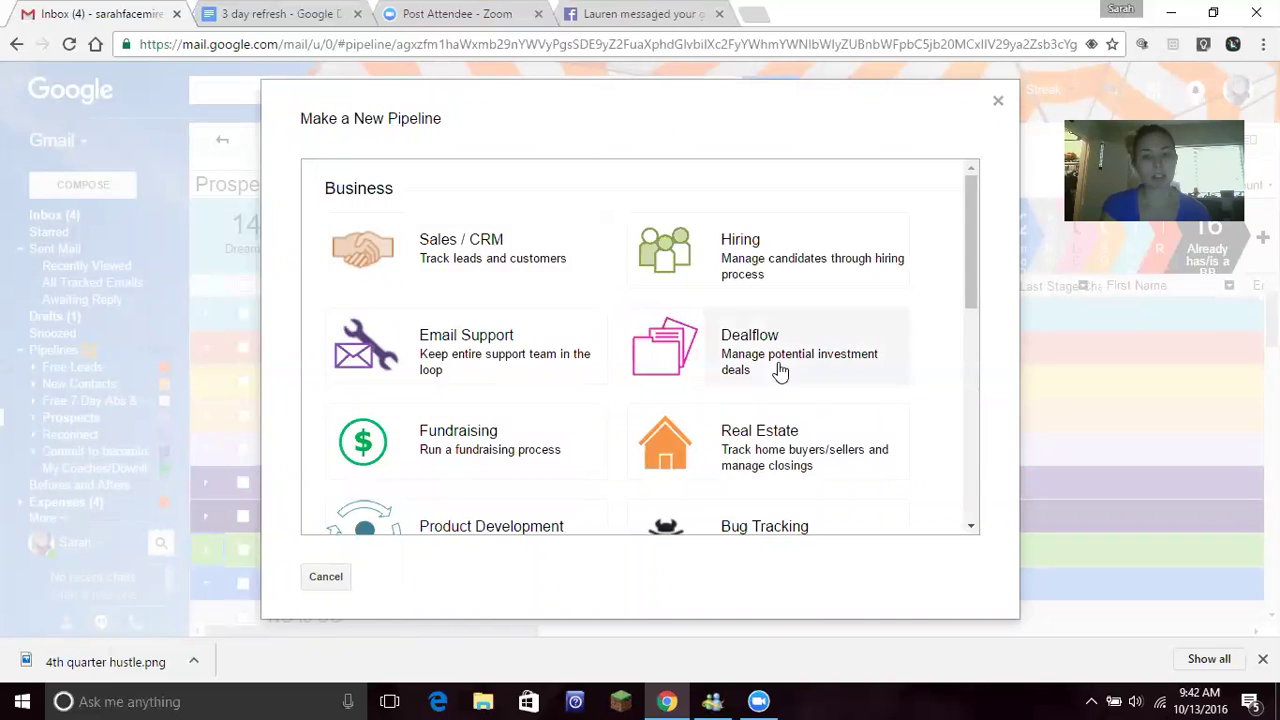
pyautogui.moveTo(971, 203)
pyautogui.mouseDown()
pyautogui.moveTo(958, 426)
pyautogui.moveTo(982, 197)
pyautogui.mouseUp()
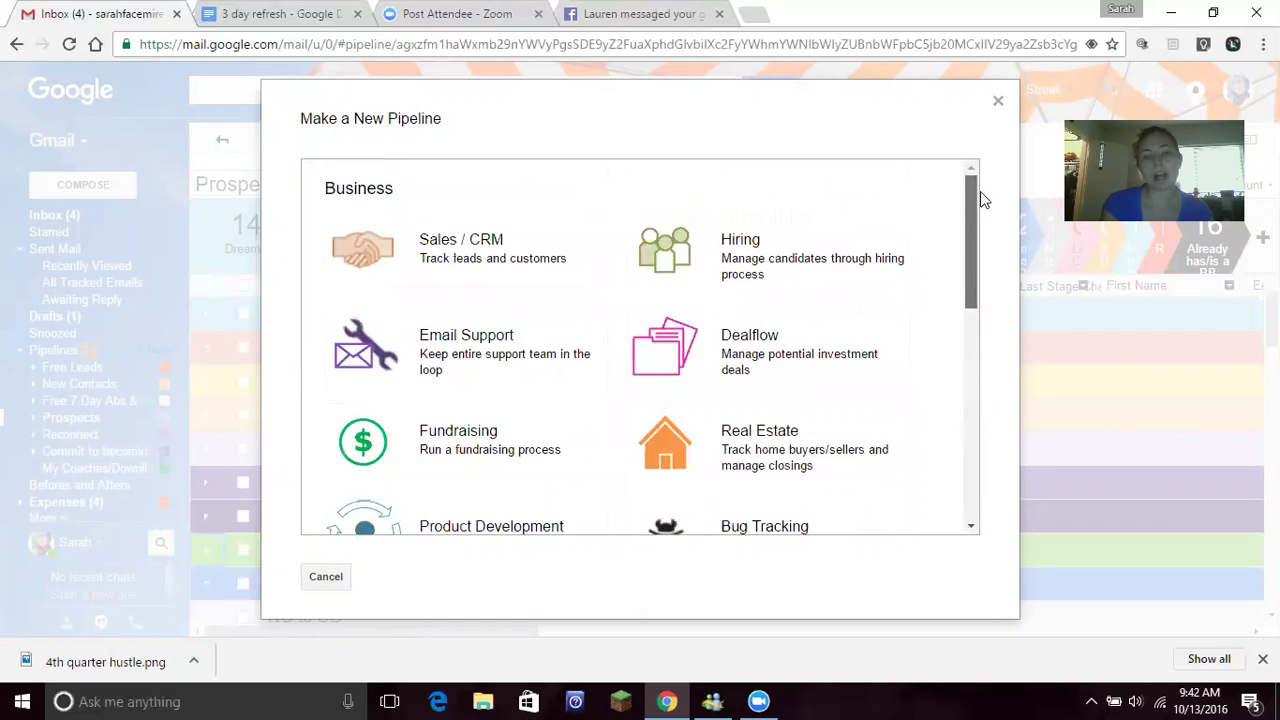
pyautogui.click(543, 272)
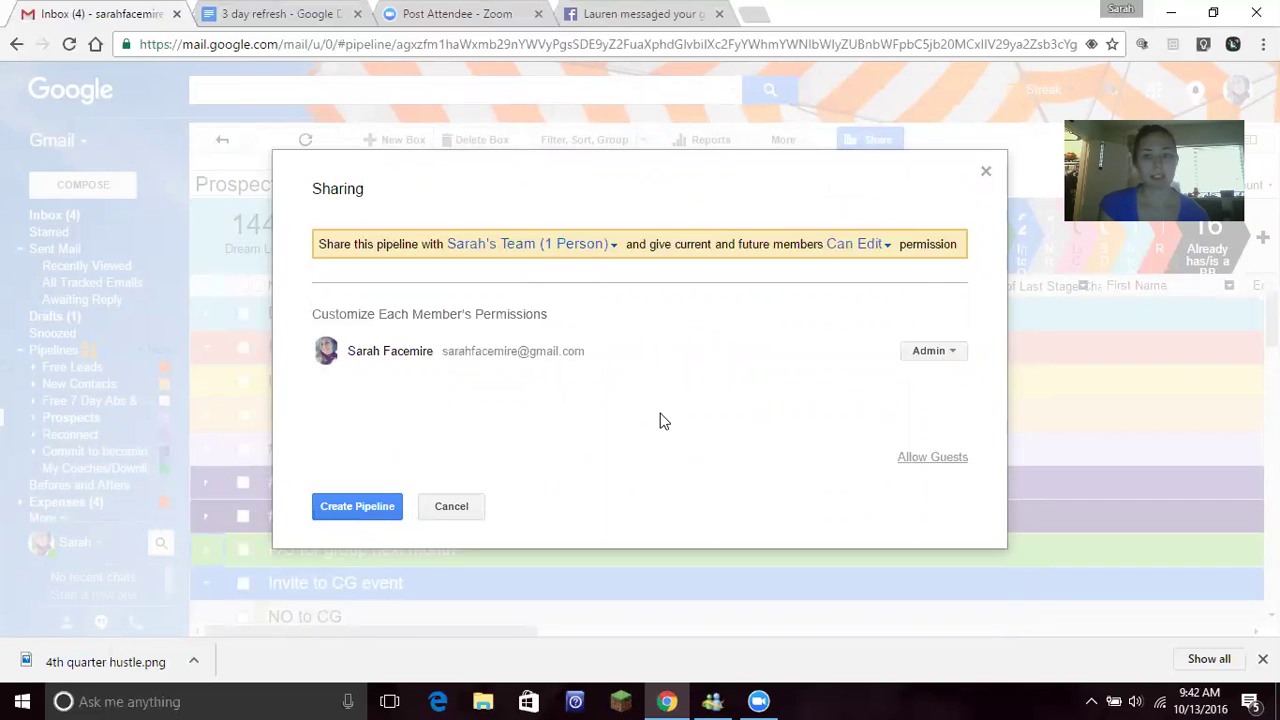
pyautogui.click(341, 509)
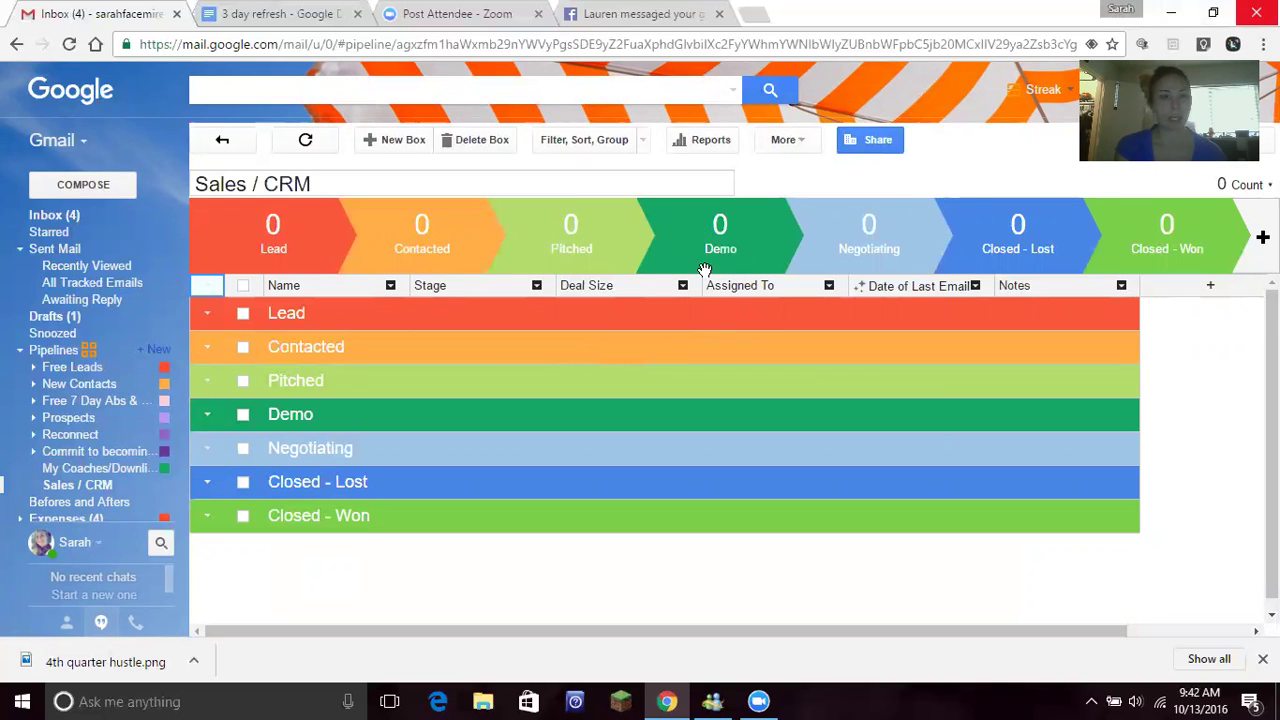
# Rename the Lead stage of the Sales / CRM pipeline as Lead/Interested.
pyautogui.click(389, 216)
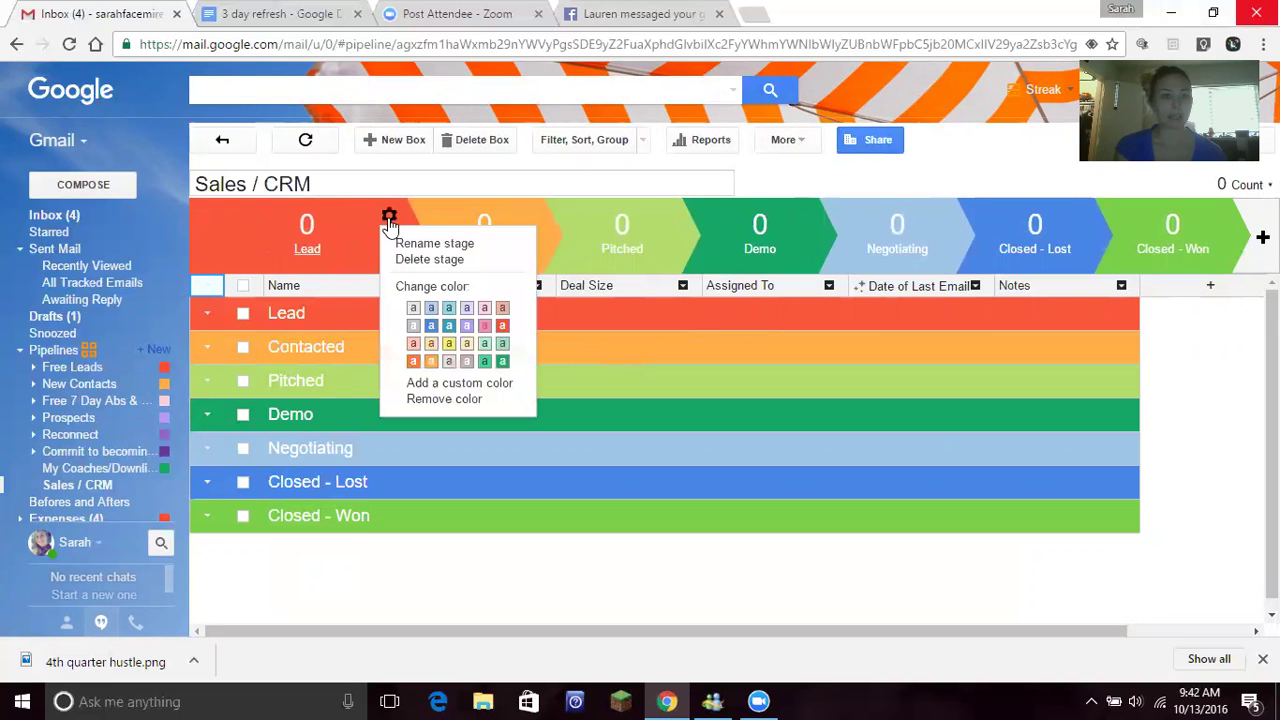
pyautogui.click(400, 244)
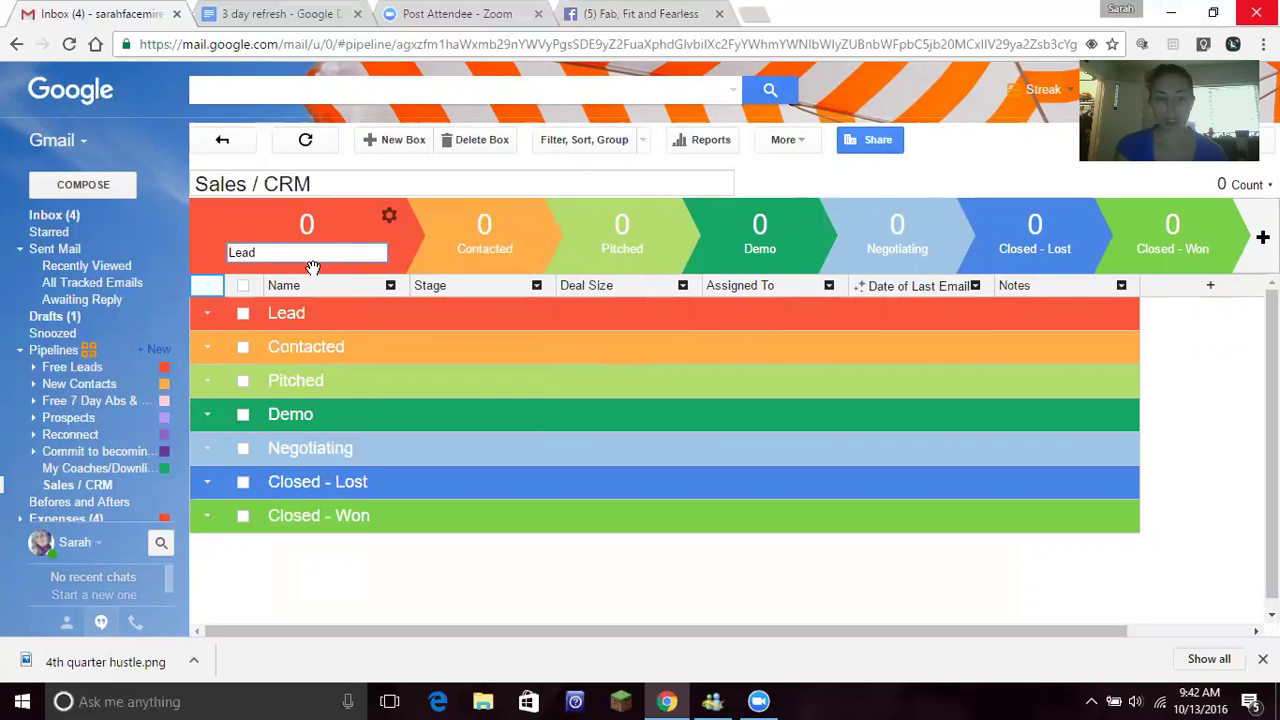
pyautogui.write('/')
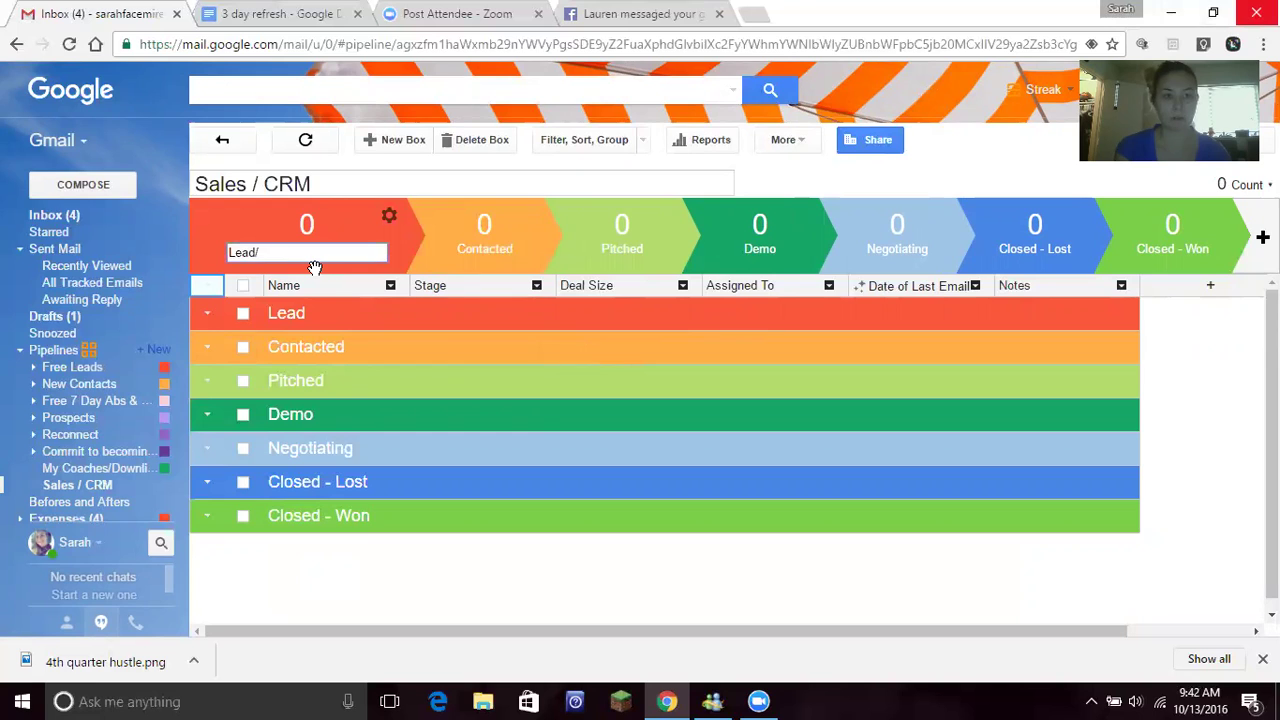
pyautogui.write('lnterested')
pyautogui.press('Return')
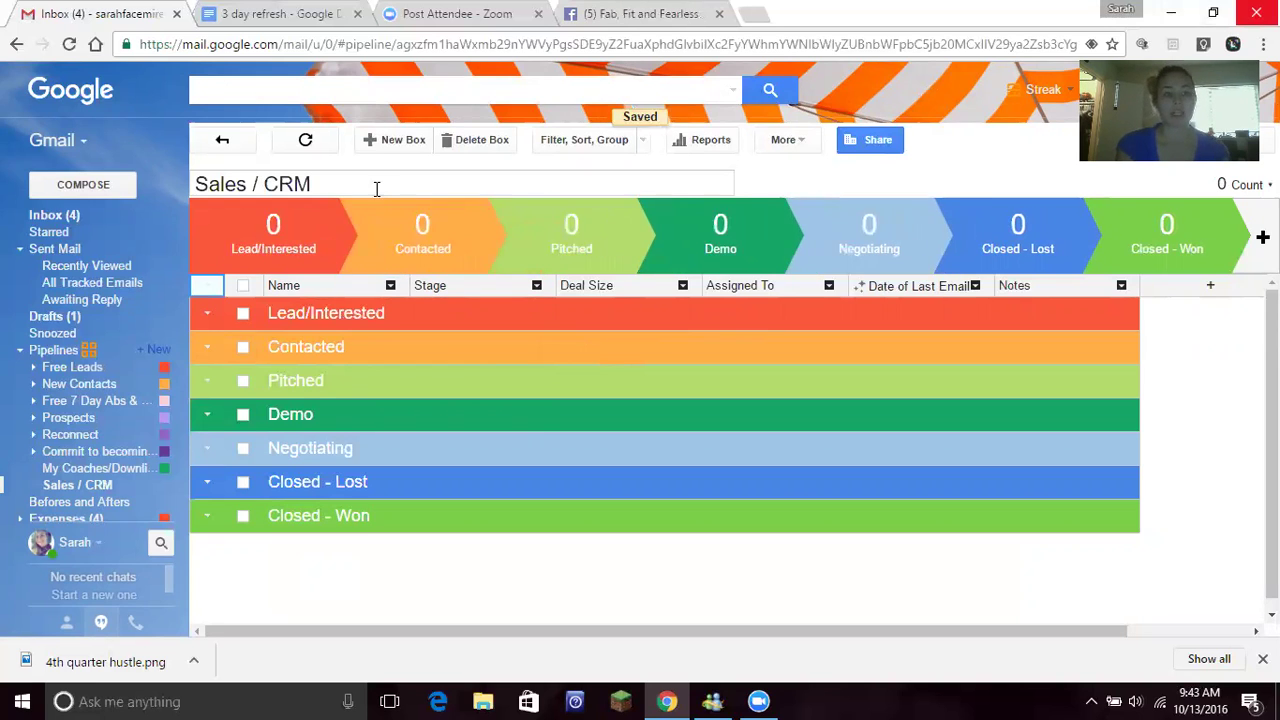
# Change the Lead/Interested stage's color to light yellow.
pyautogui.click(389, 216)
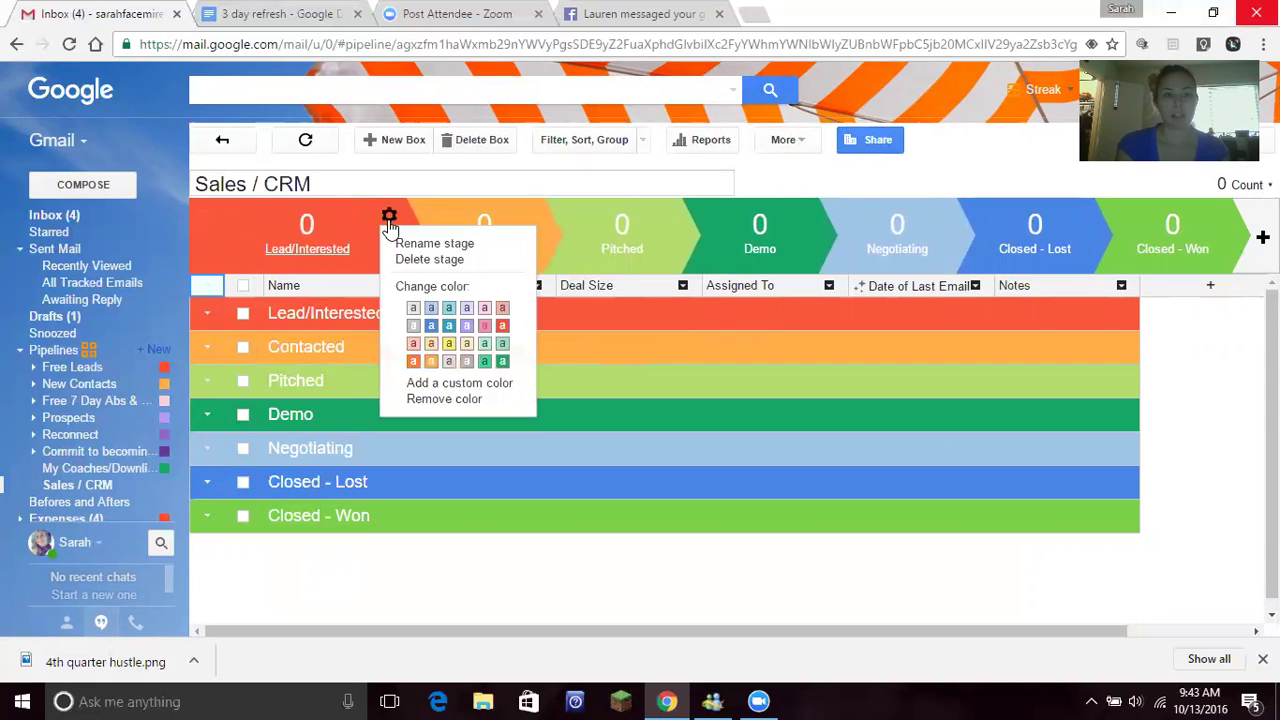
pyautogui.click(445, 345)
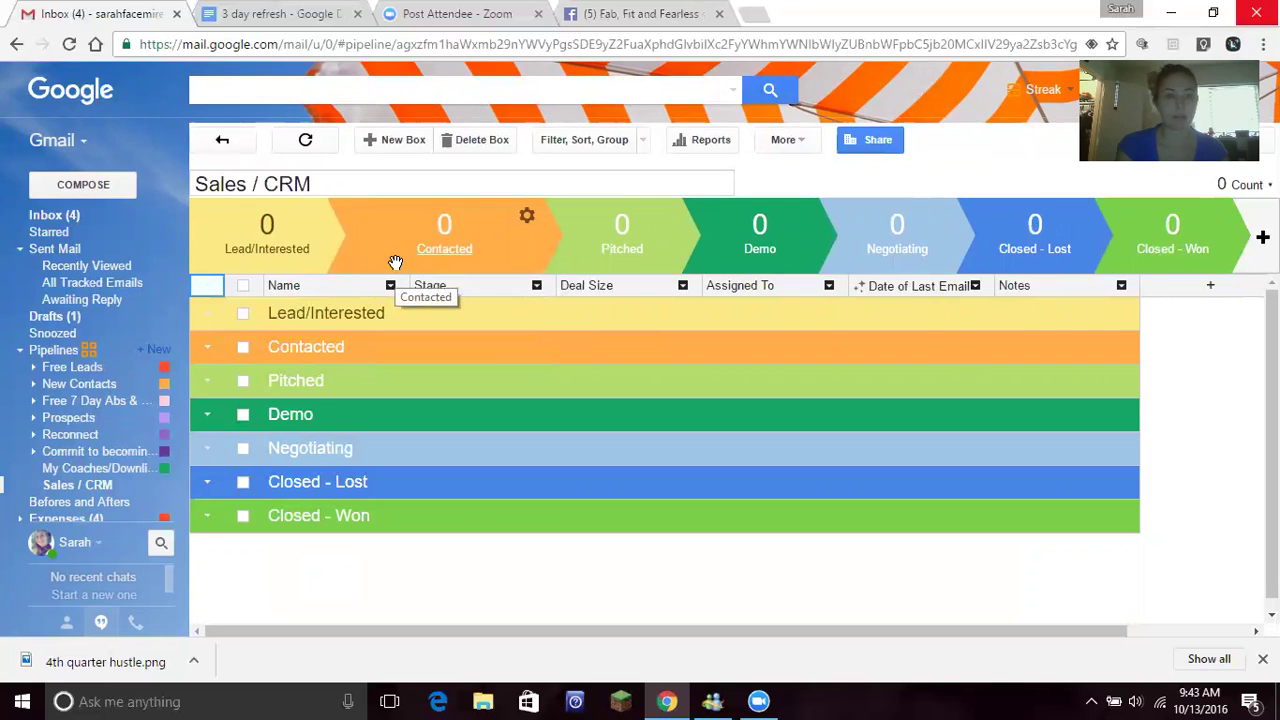
pyautogui.moveTo(474, 229); pyautogui.dragTo(491, 250)
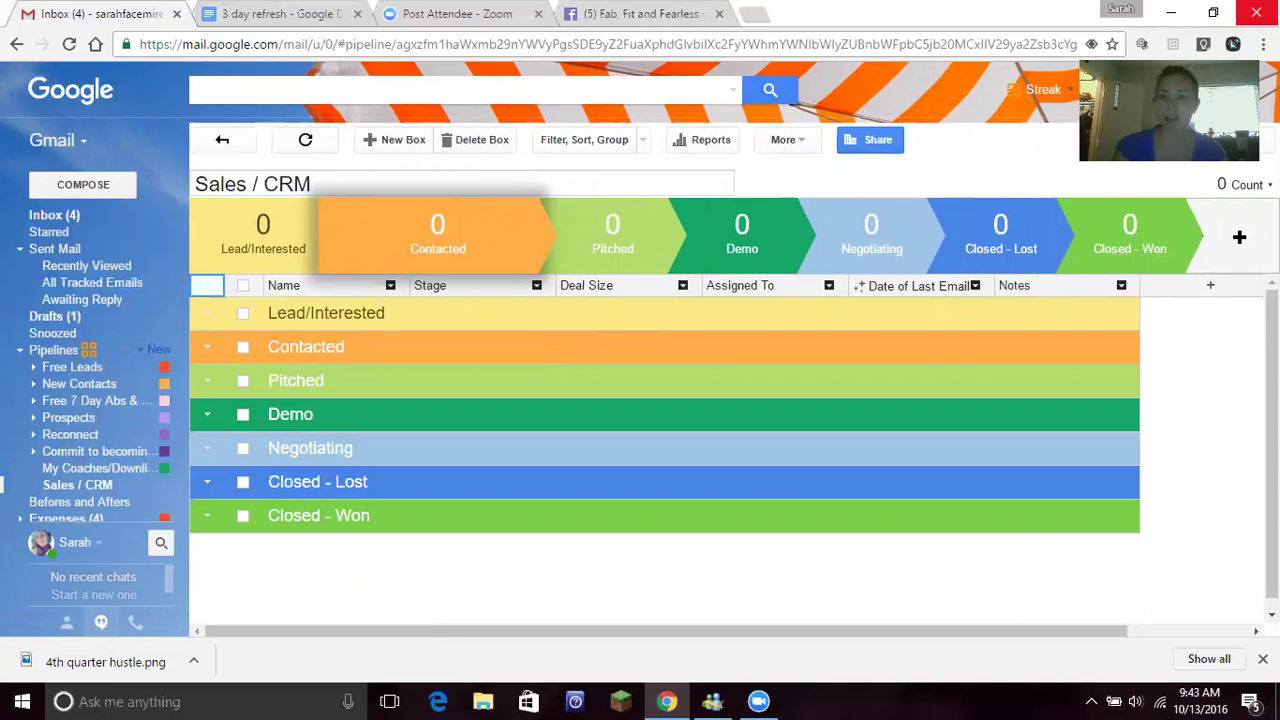
# Add a stage named "Follow-up about getting started" at the end of the pipeline and color it dark green.
pyautogui.click(1249, 236)
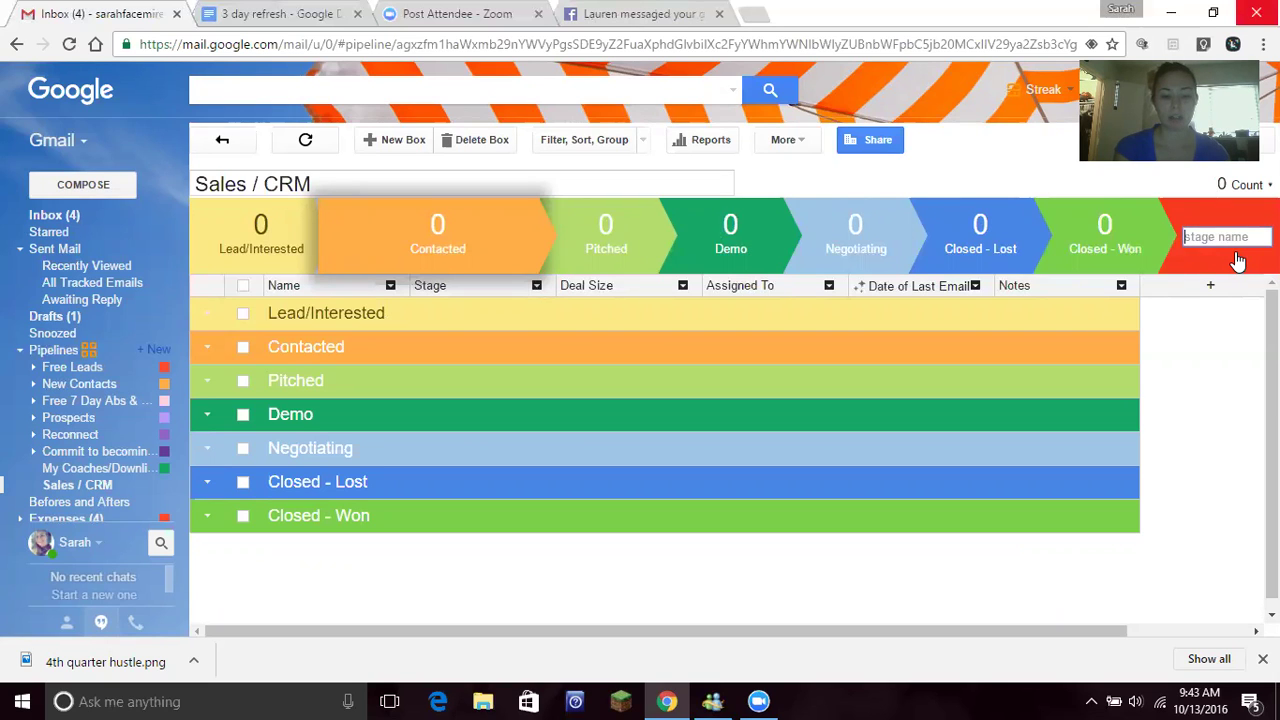
pyautogui.write('Follo')
pyautogui.write('w-up about ')
pyautogui.write('getting started')
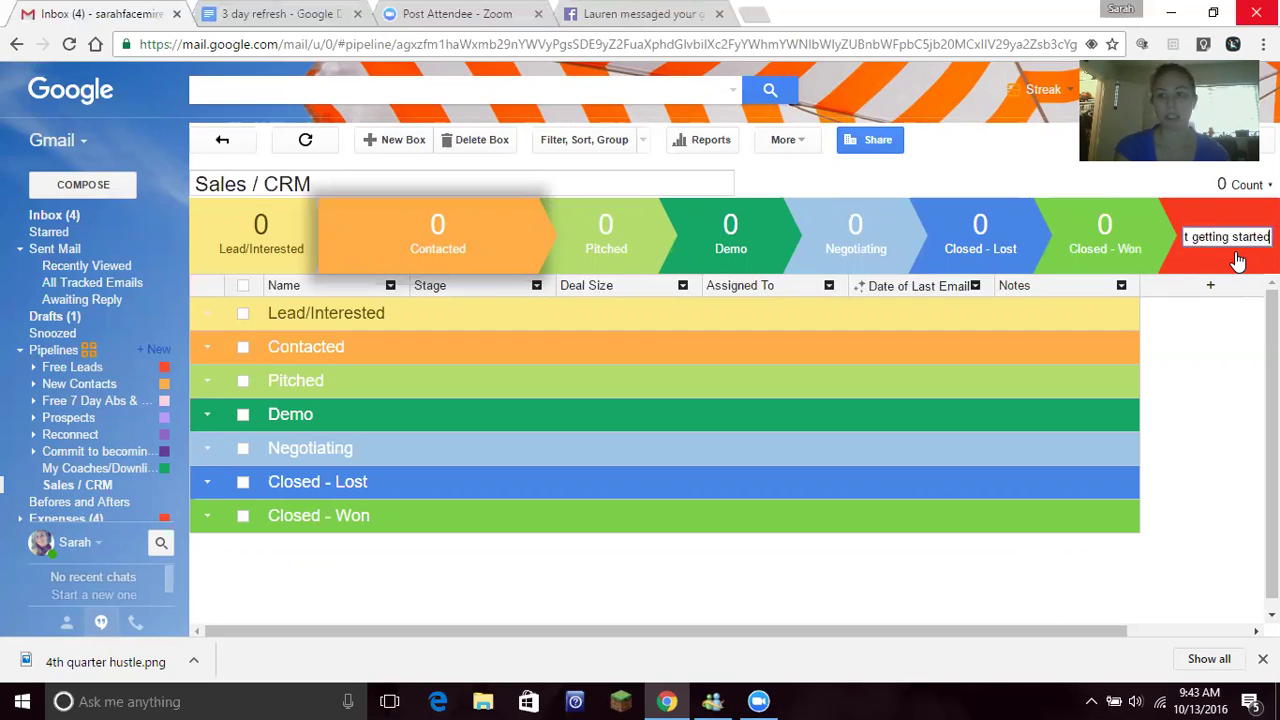
pyautogui.press('Return')
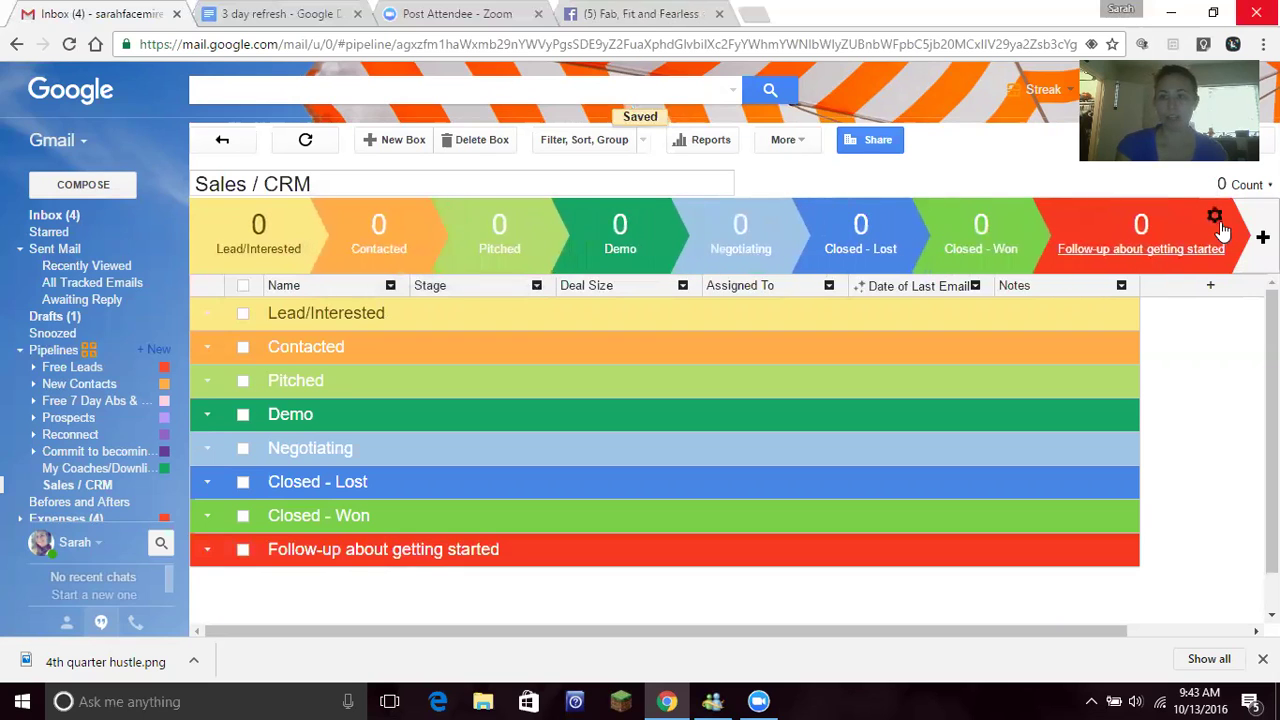
pyautogui.click(1213, 216)
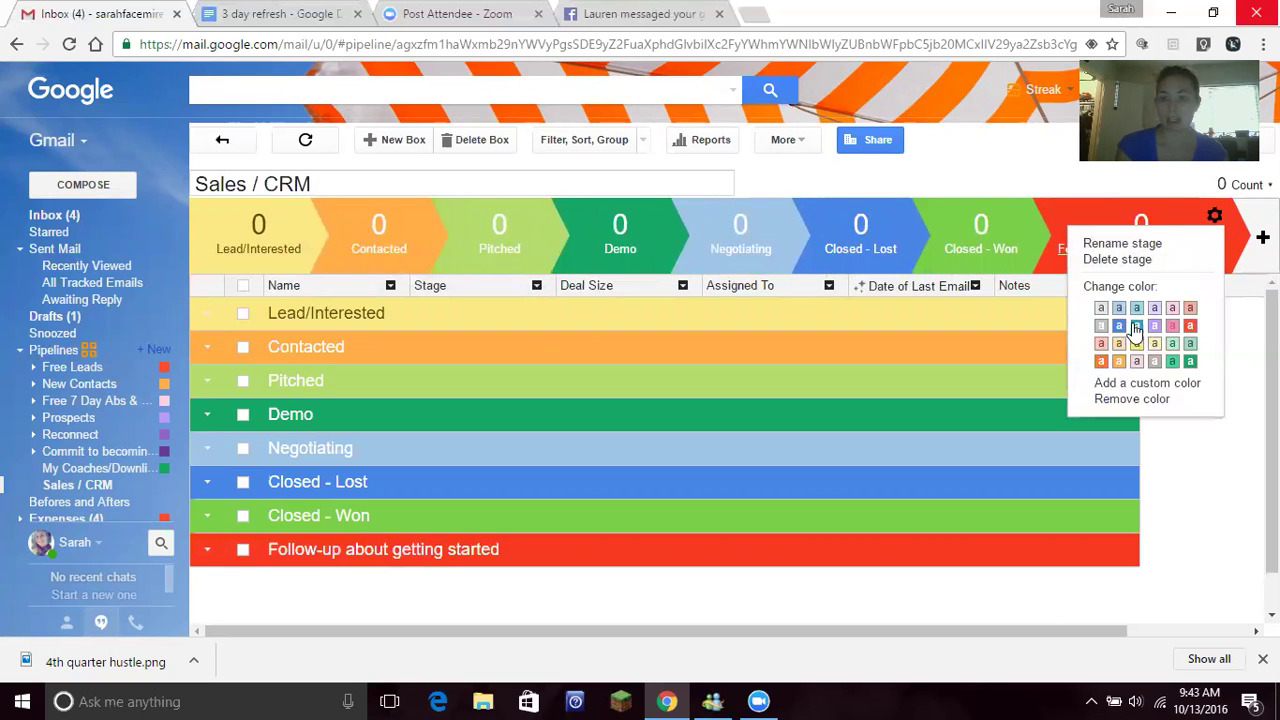
pyautogui.click(1189, 362)
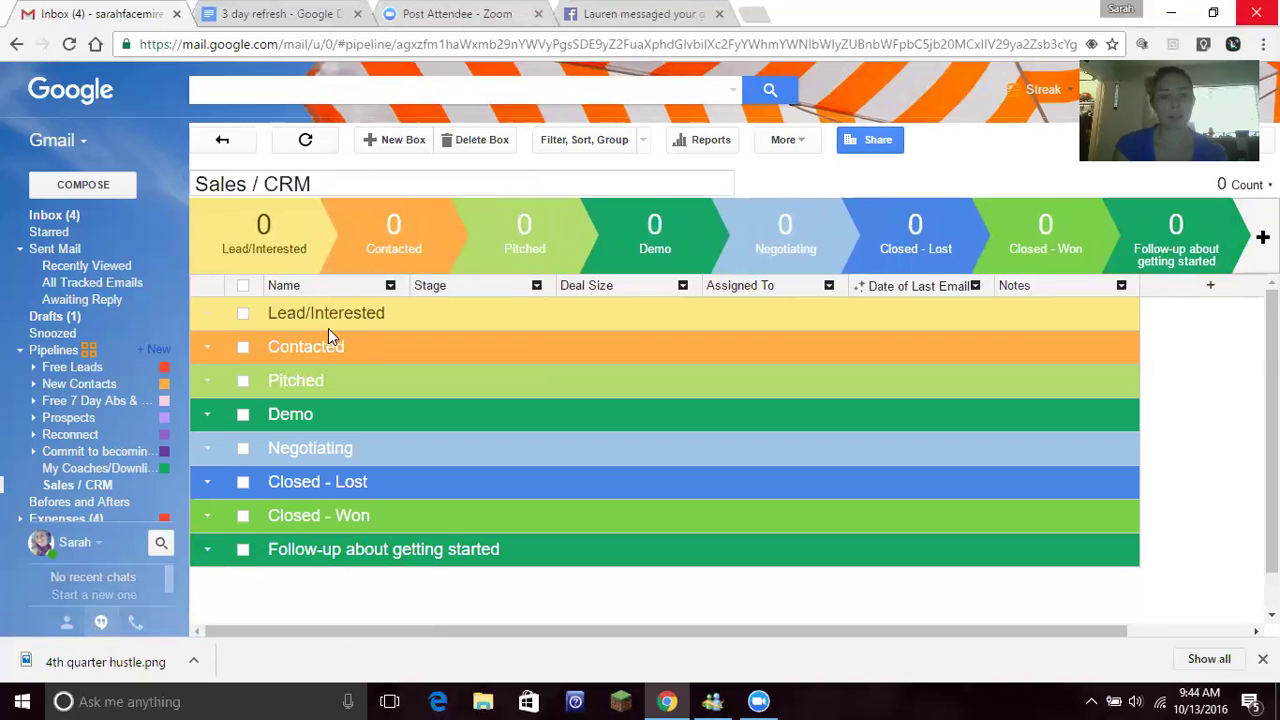
# Add a new box named "Sample person" in the Lead/Interested stage.
pyautogui.click(392, 141)
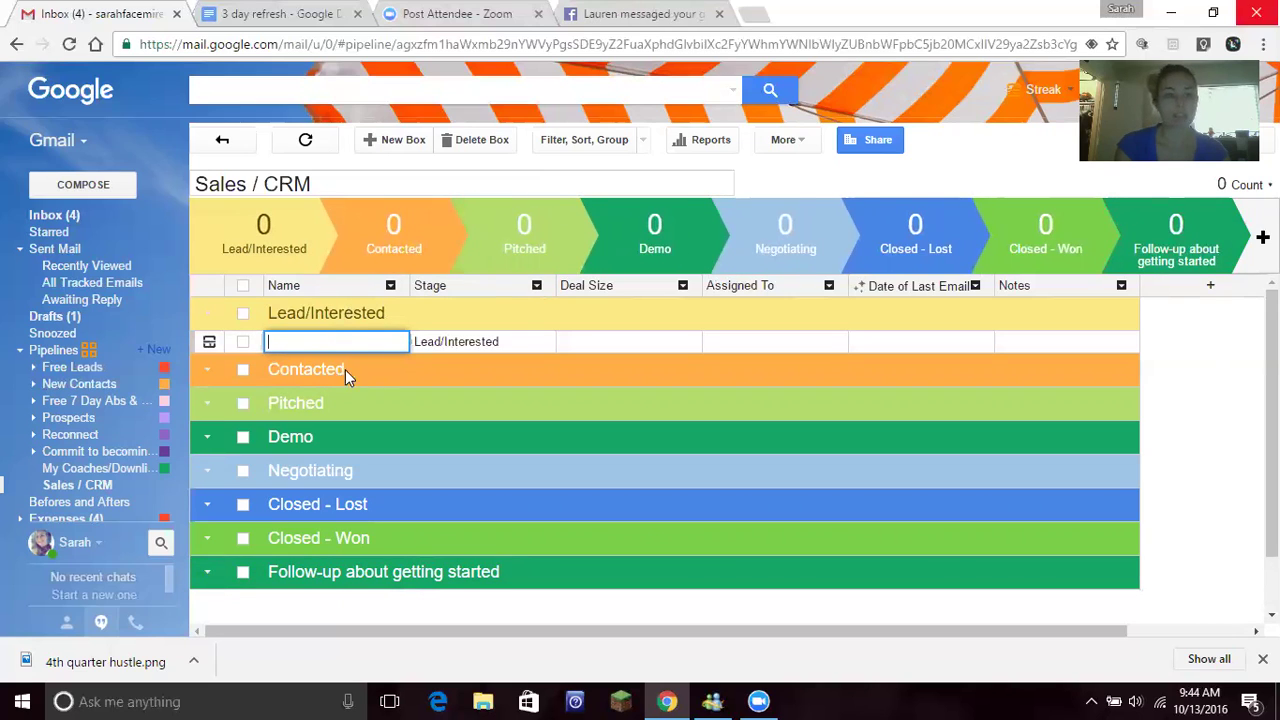
pyautogui.write('Sampe ')
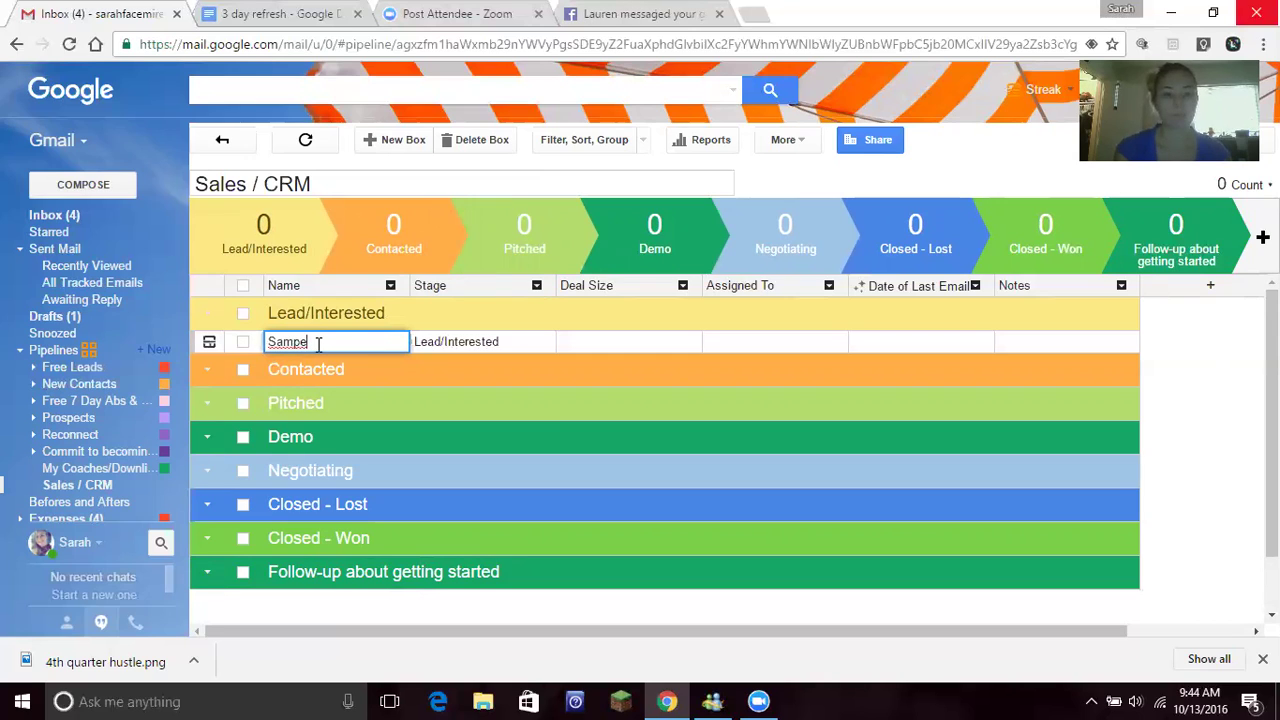
pyautogui.press('BackSpace')
pyautogui.press('BackSpace')
pyautogui.write('le person')
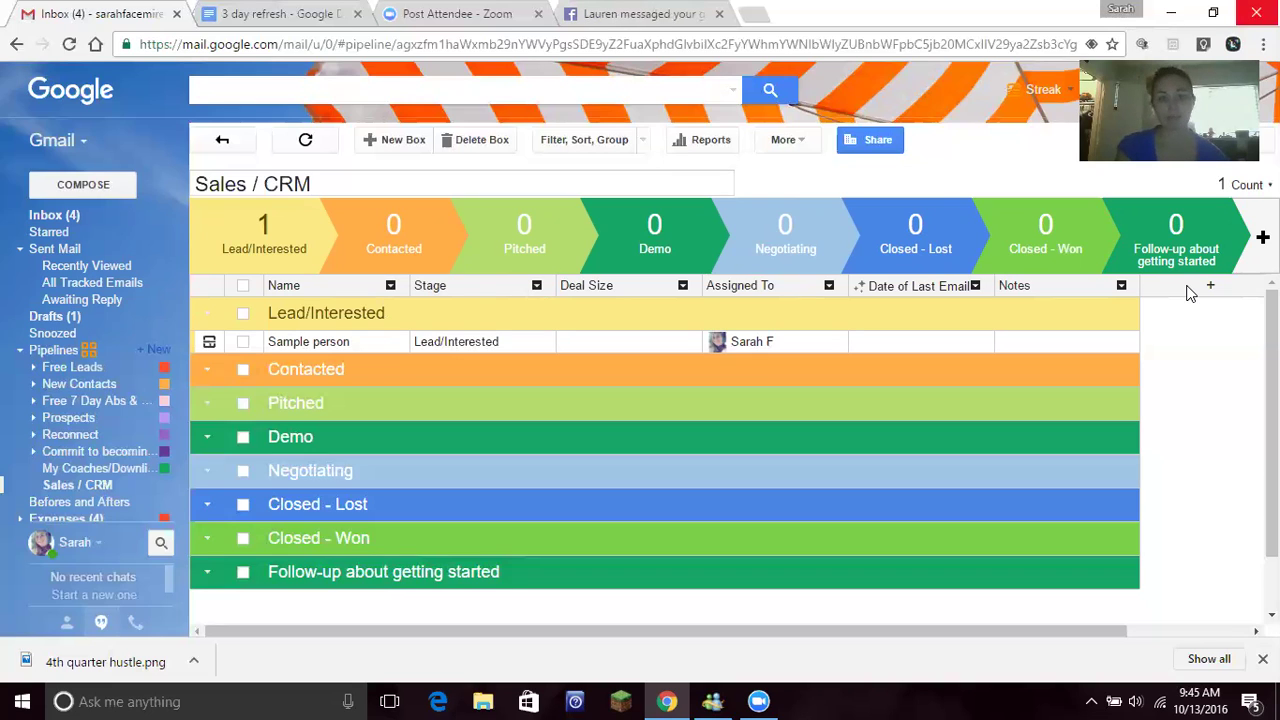
# Add a freeform column named "Email address" and move it in front of the Notes column.
pyautogui.click(1190, 291)
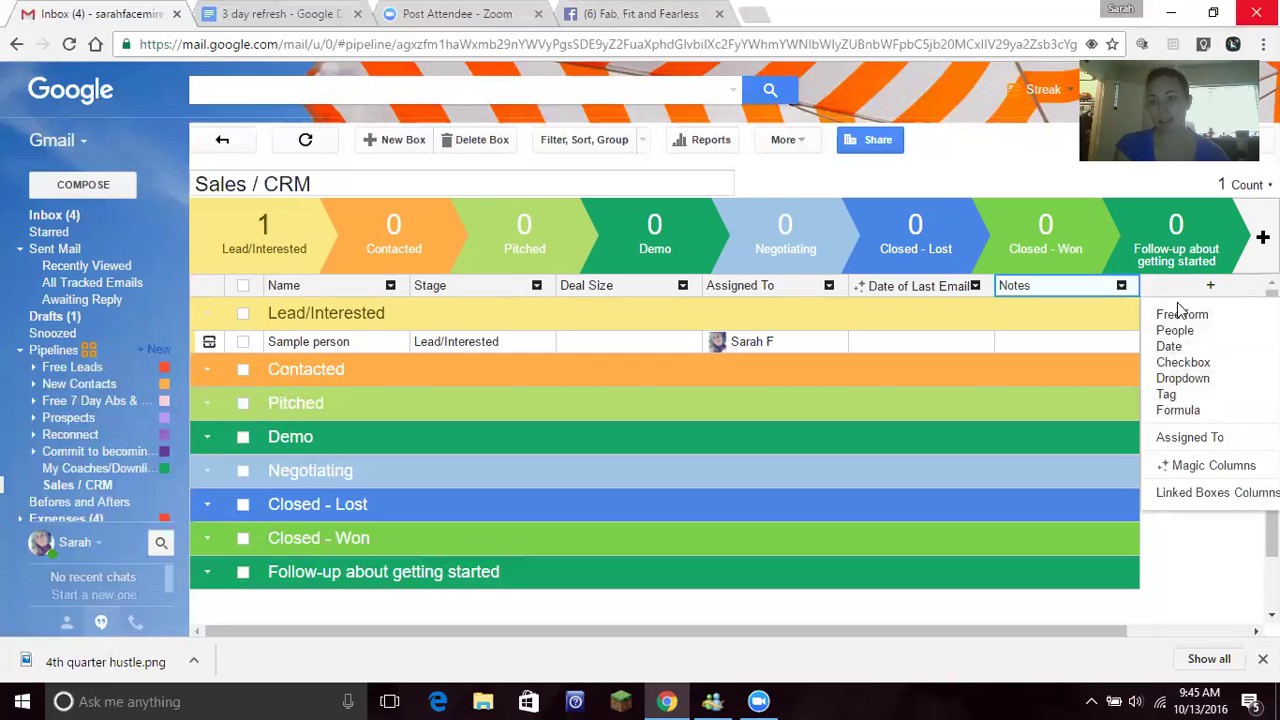
pyautogui.click(1180, 318)
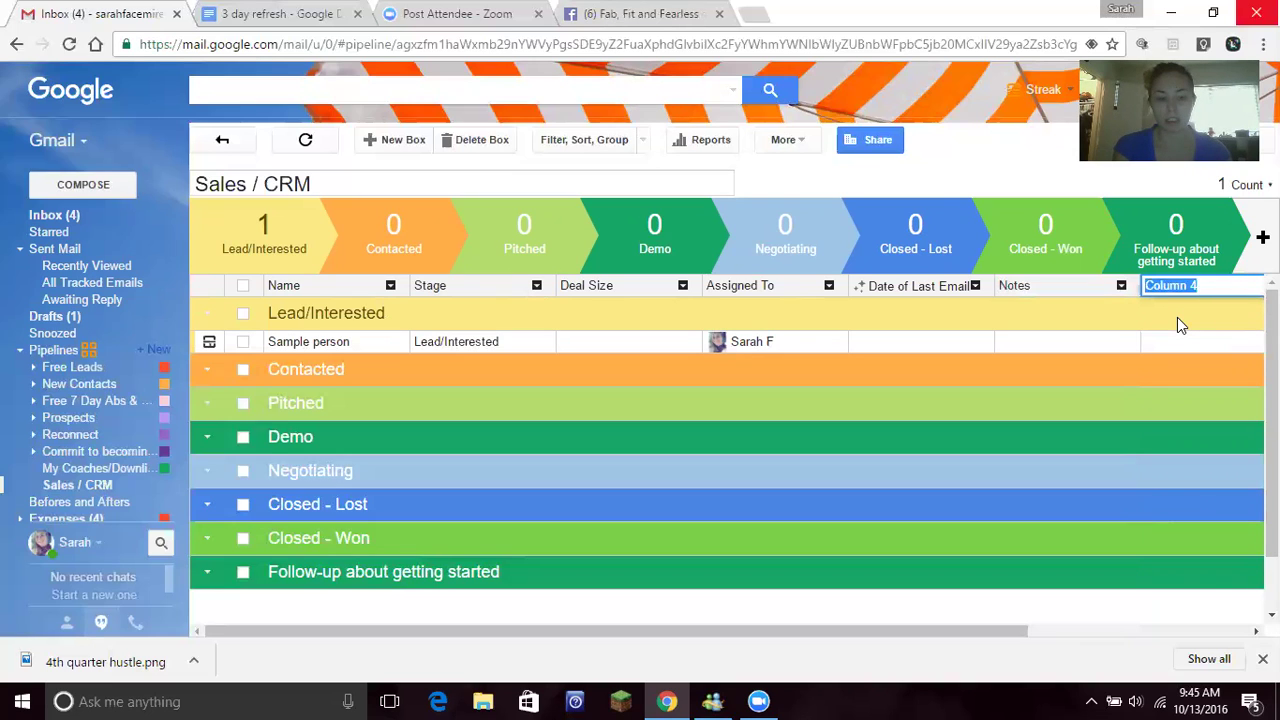
pyautogui.write('Email a')
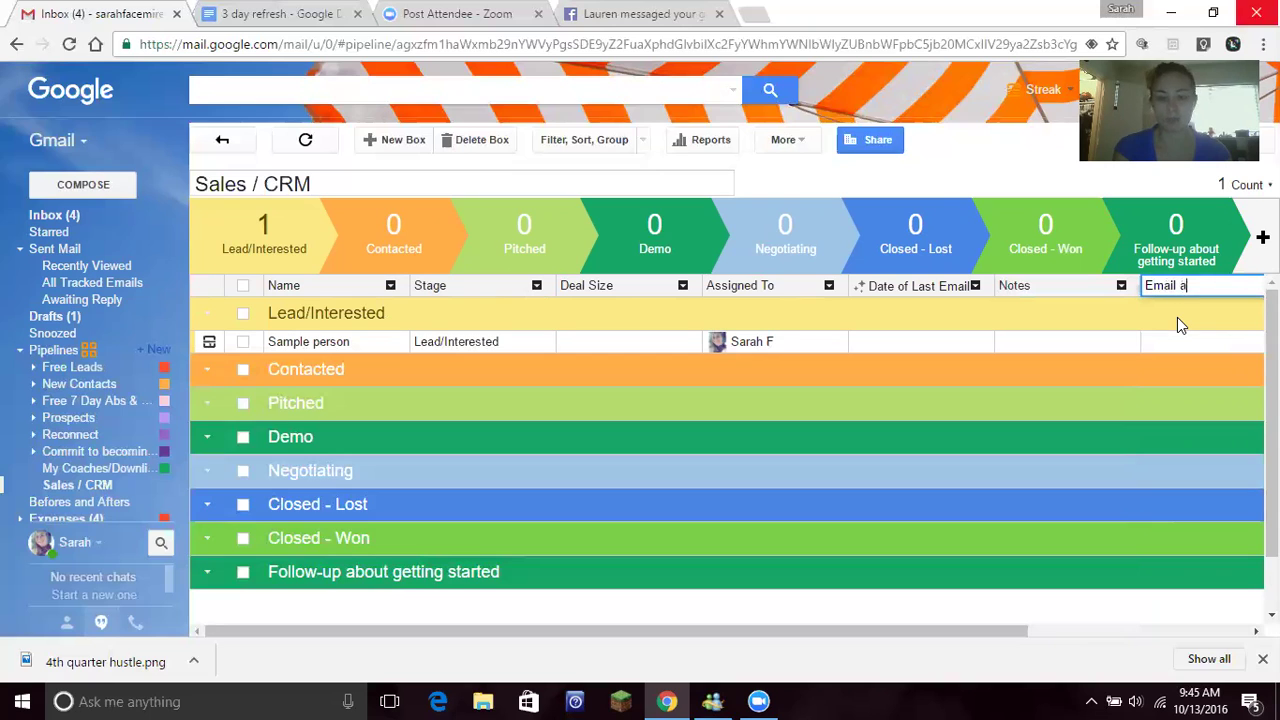
pyautogui.write('ddress')
pyautogui.press('Return')
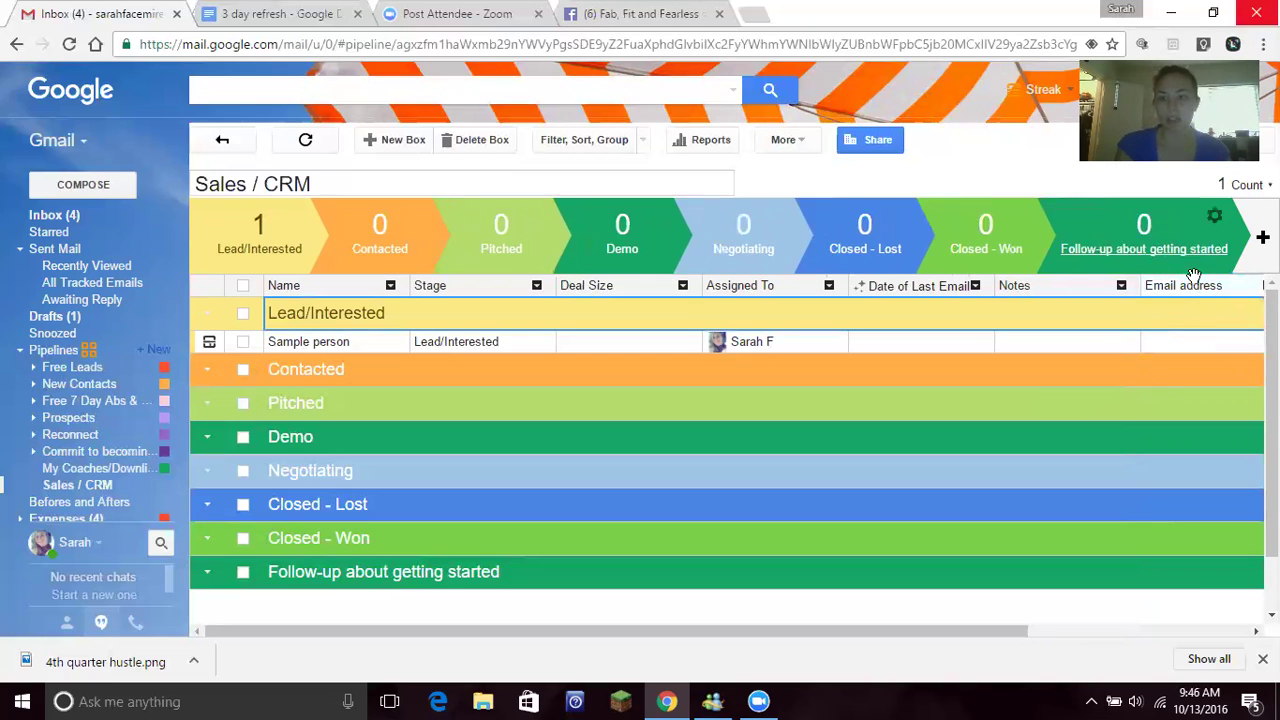
pyautogui.moveTo(1176, 286); pyautogui.dragTo(1038, 290)
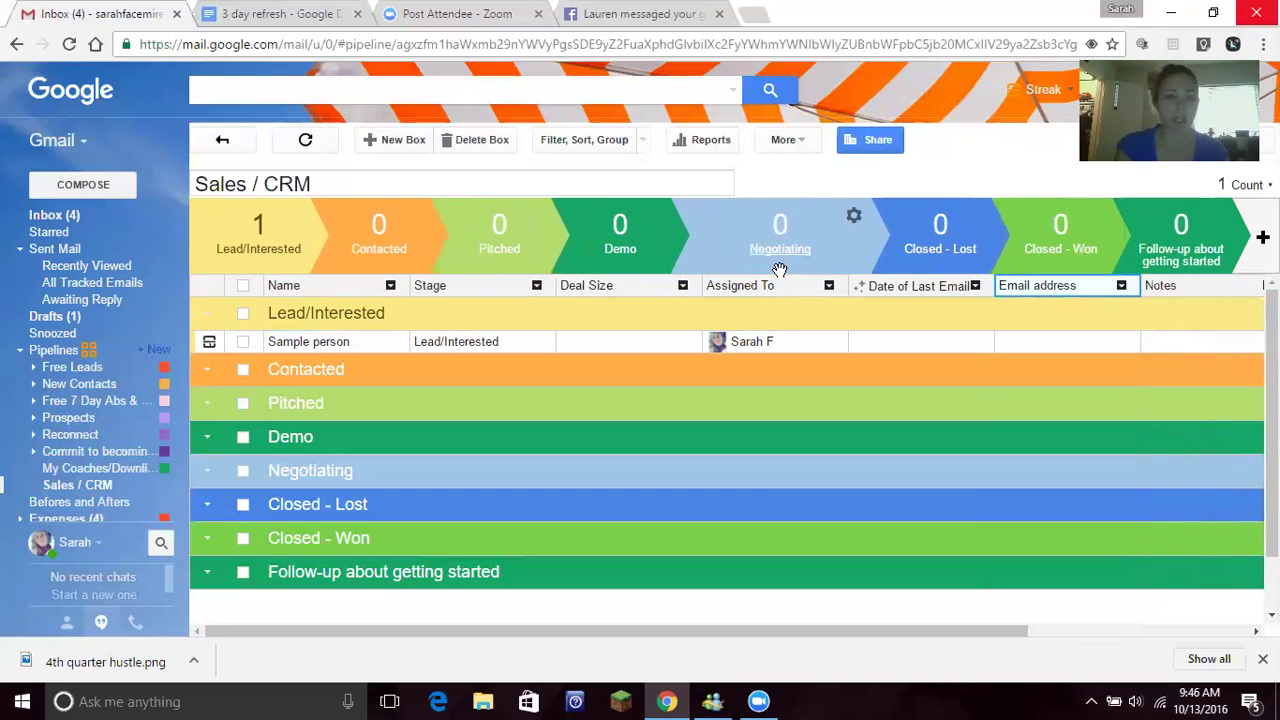
# Delete the Deal Size column and remove the Assigned To column from the Sales / CRM pipeline.
pyautogui.click(682, 286)
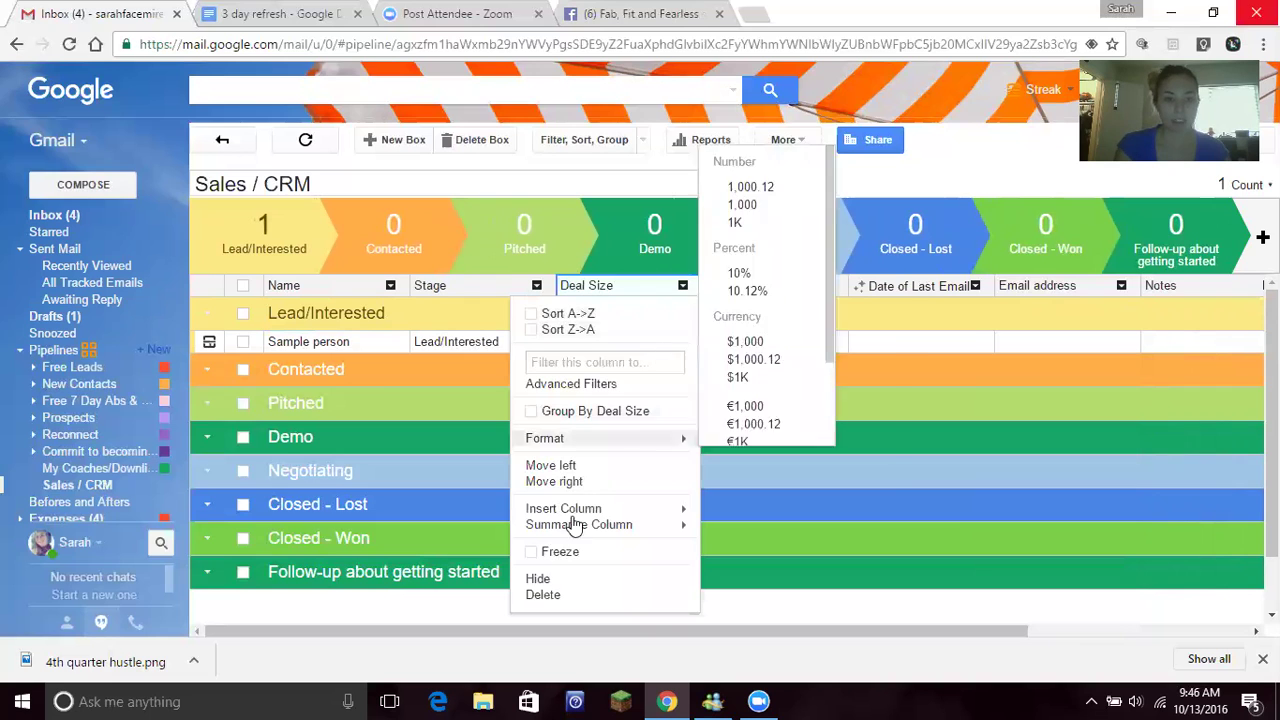
pyautogui.click(587, 597)
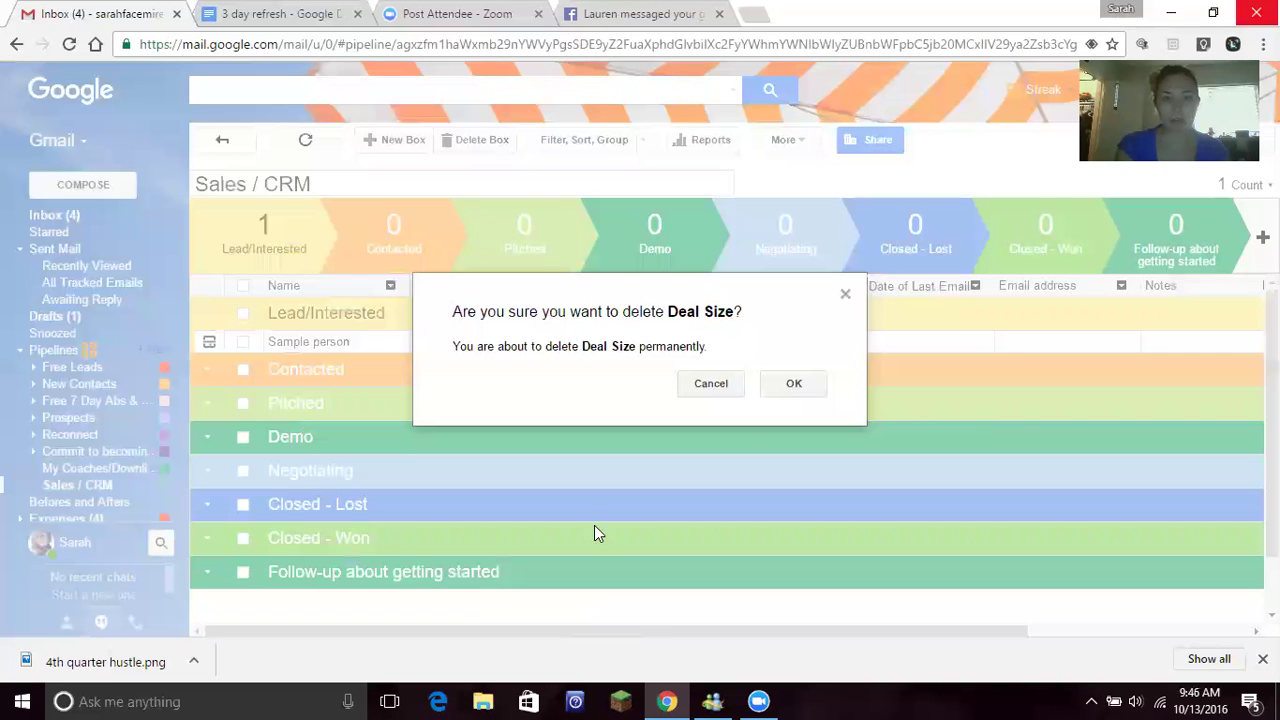
pyautogui.click(790, 383)
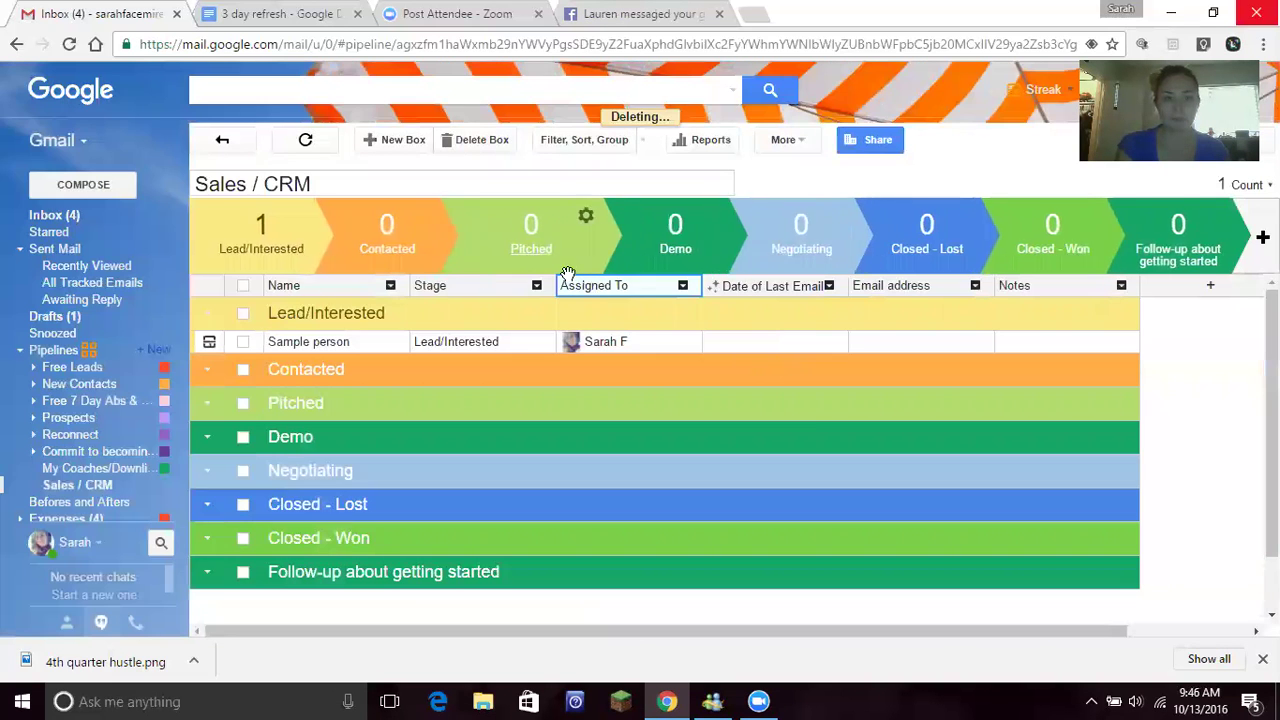
pyautogui.click(682, 286)
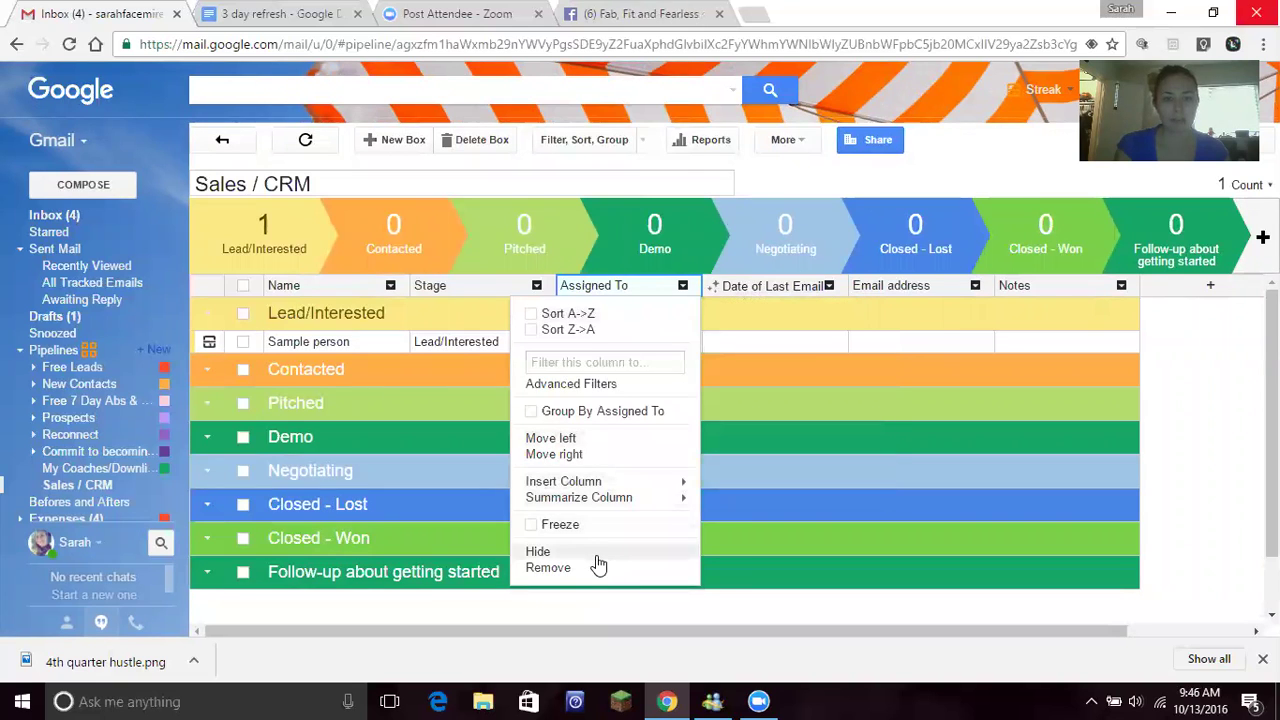
pyautogui.click(596, 568)
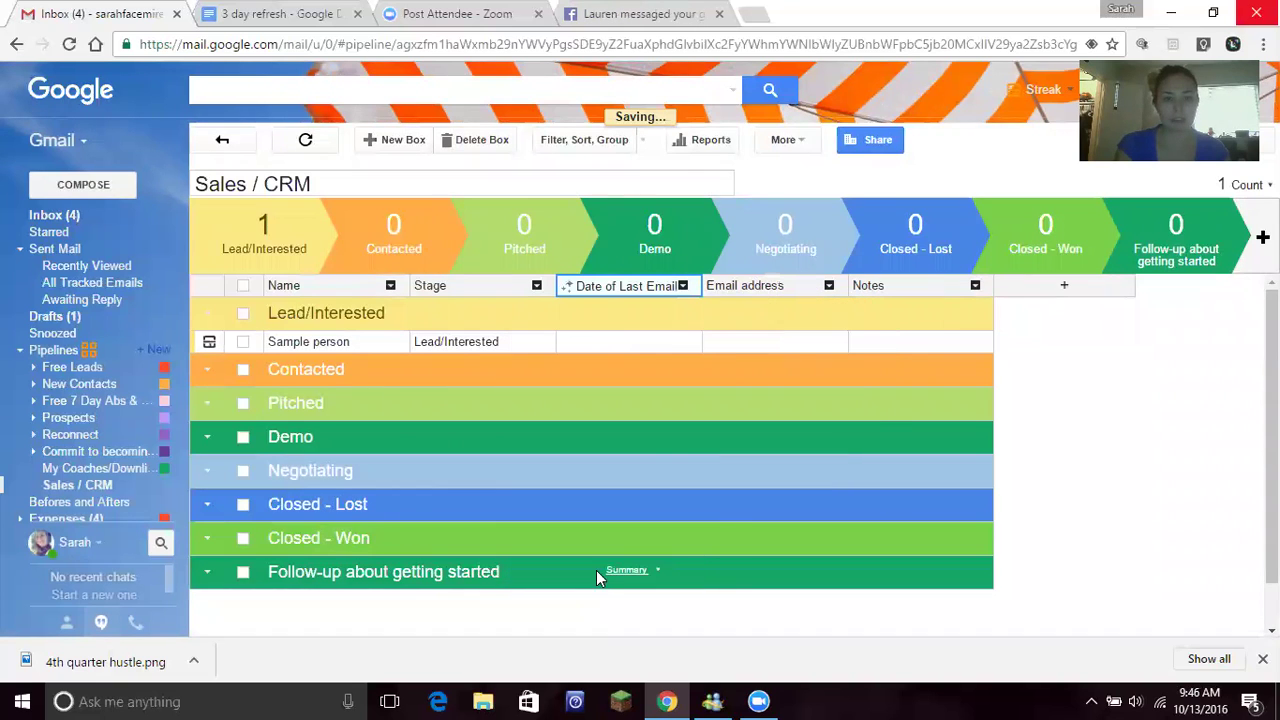
# Add a checkbox column named "Free Group" after the Notes column and tick it for the Sample person box.
pyautogui.click(1065, 287)
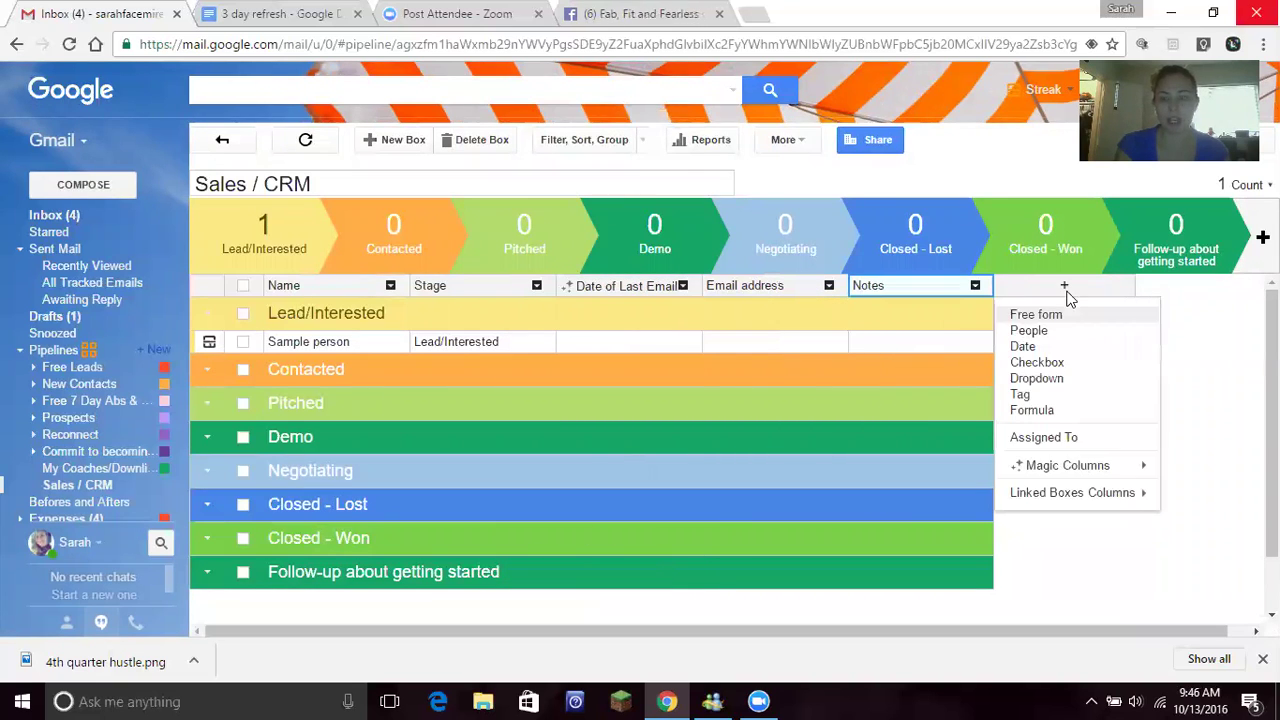
pyautogui.click(1068, 368)
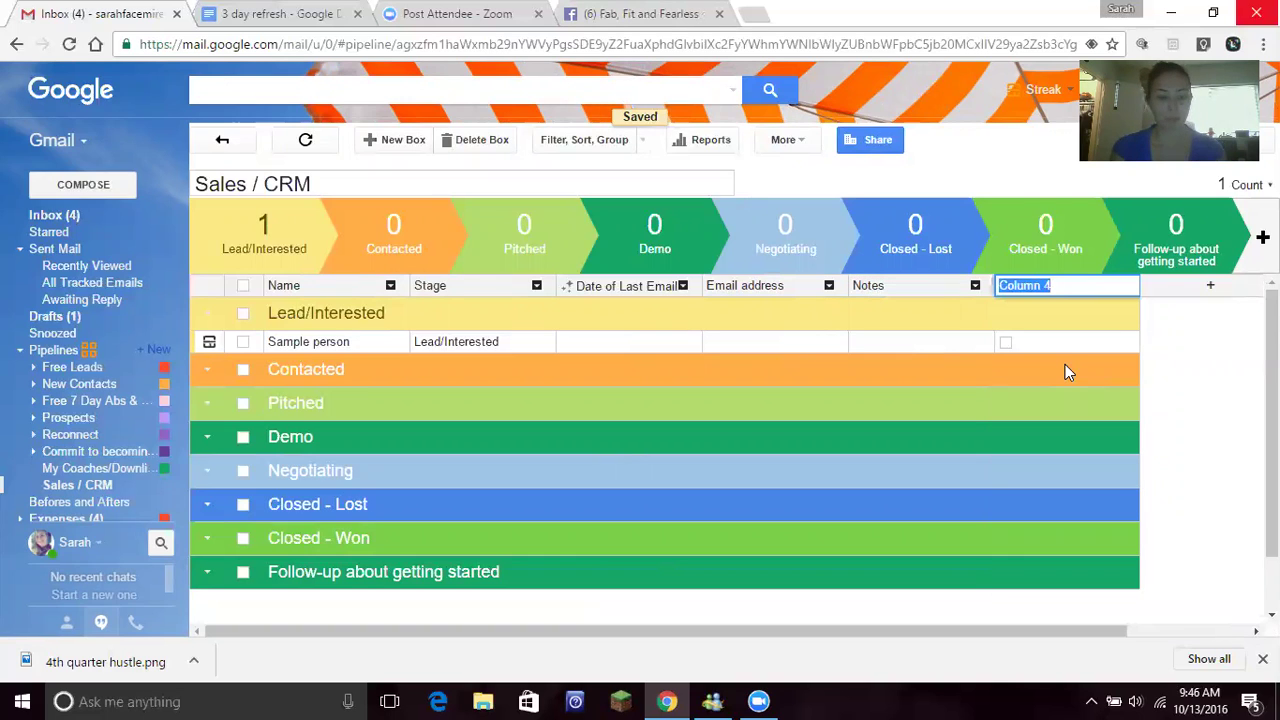
pyautogui.write('Free Group')
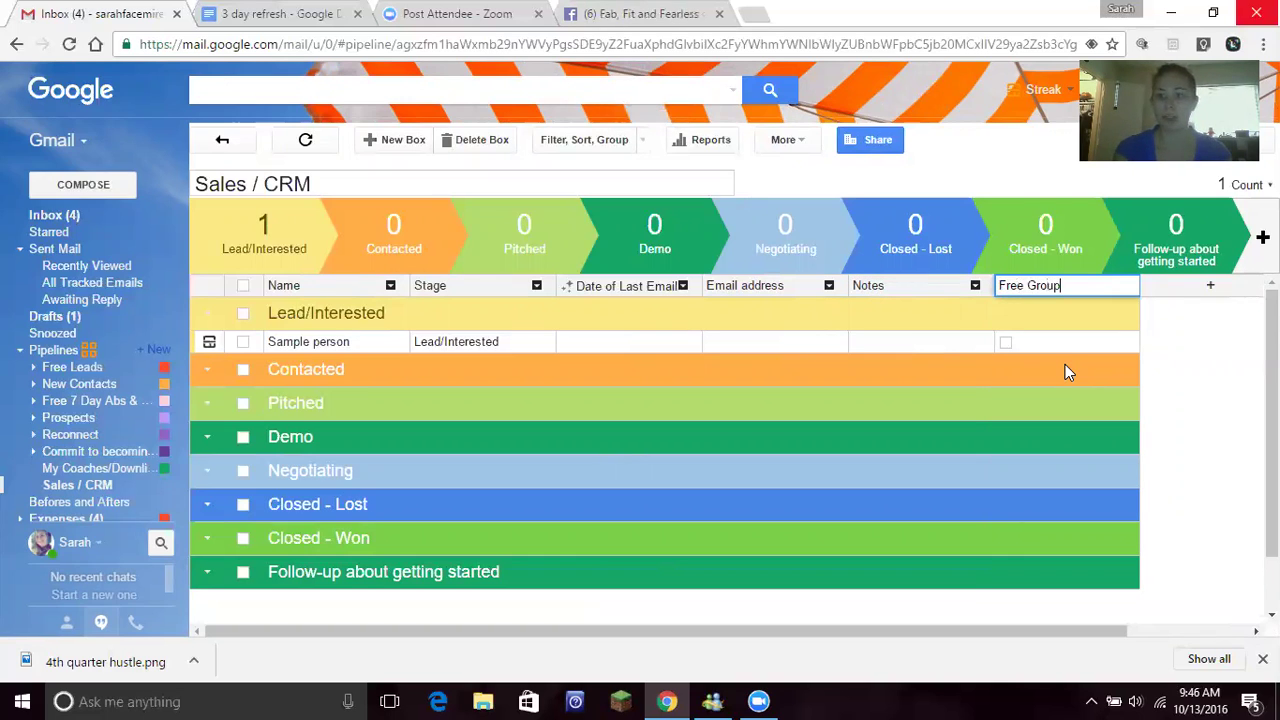
pyautogui.press('Return')
pyautogui.click(1006, 342)
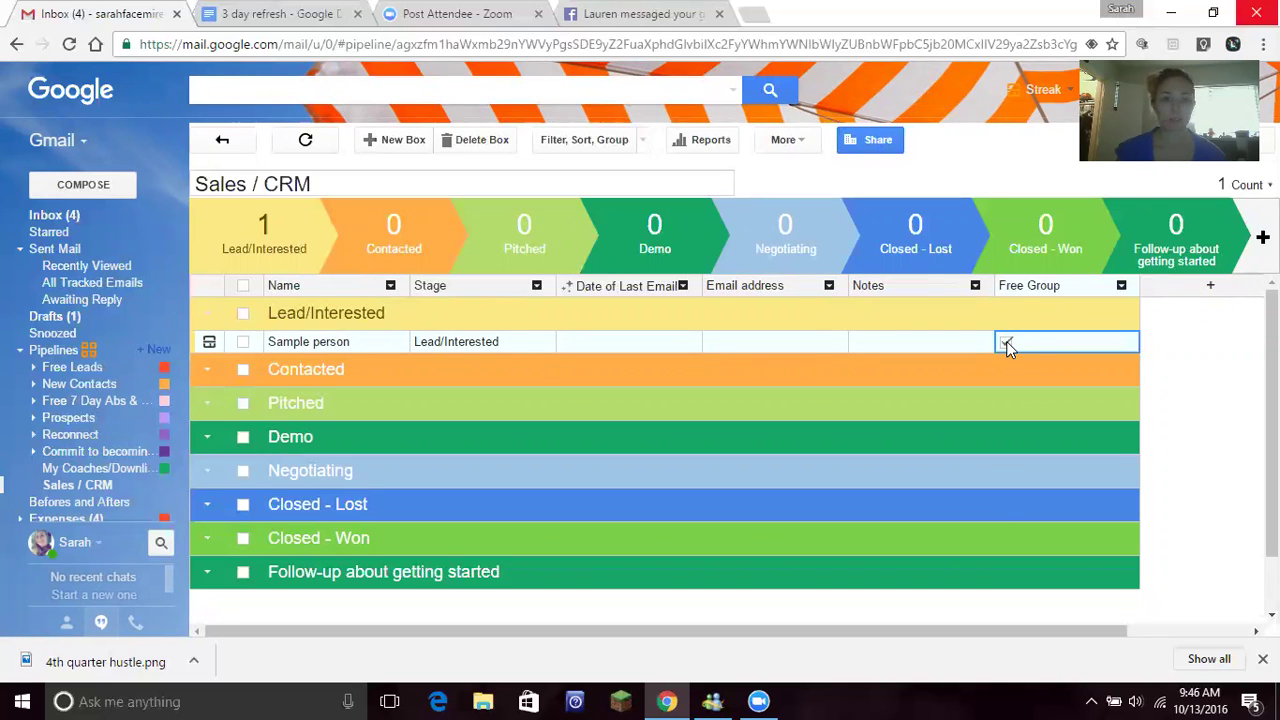
pyautogui.click(1006, 343)
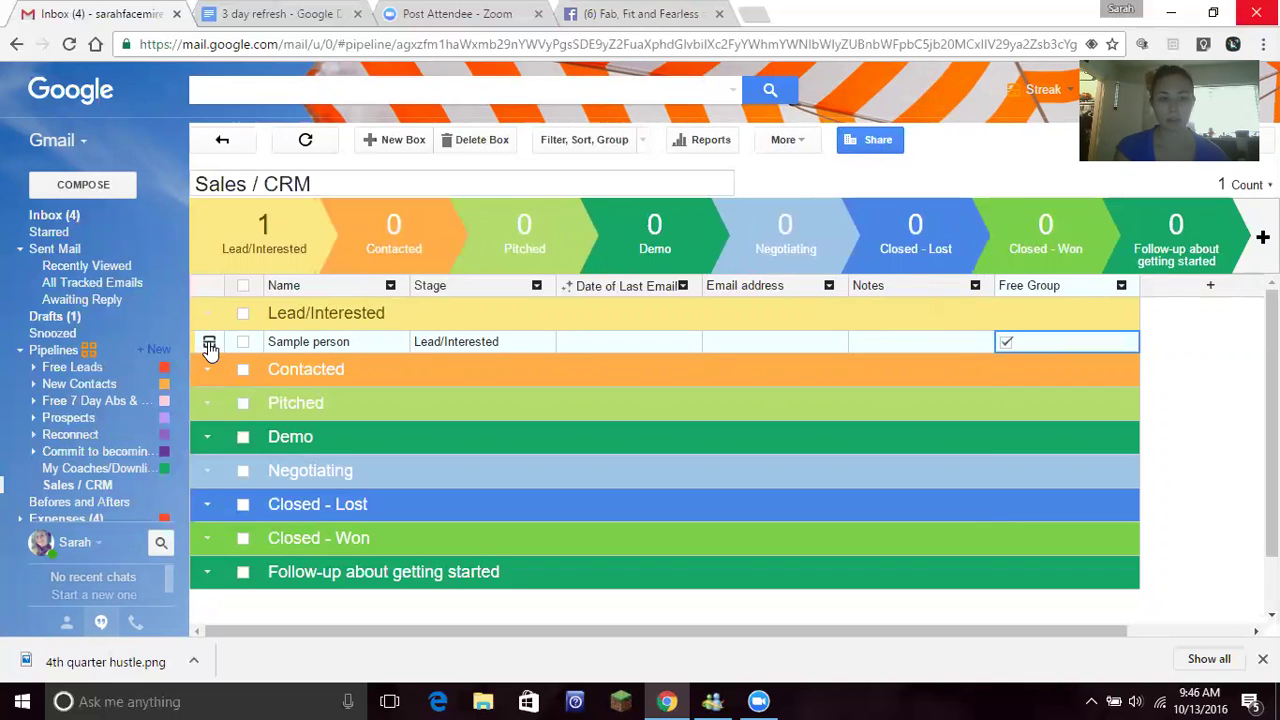
# Open the Sample person box and change its stage to Contacted.
pyautogui.click(210, 343)
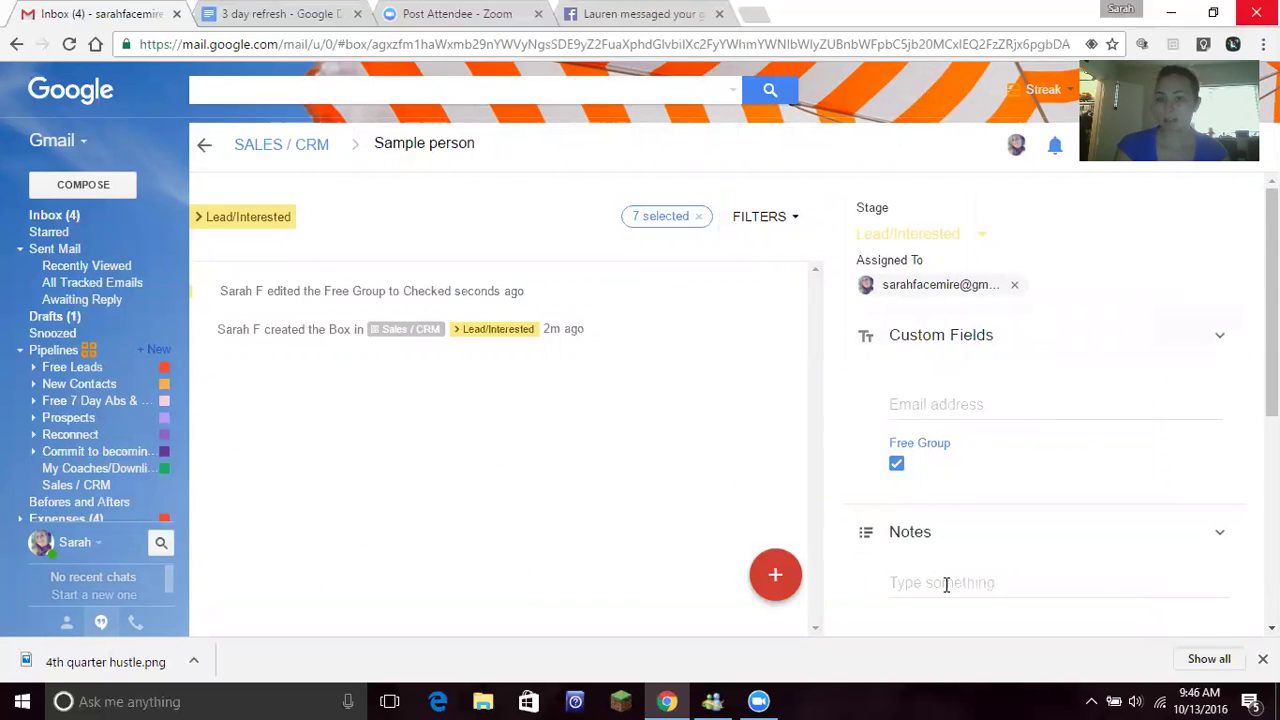
pyautogui.moveTo(765, 545)
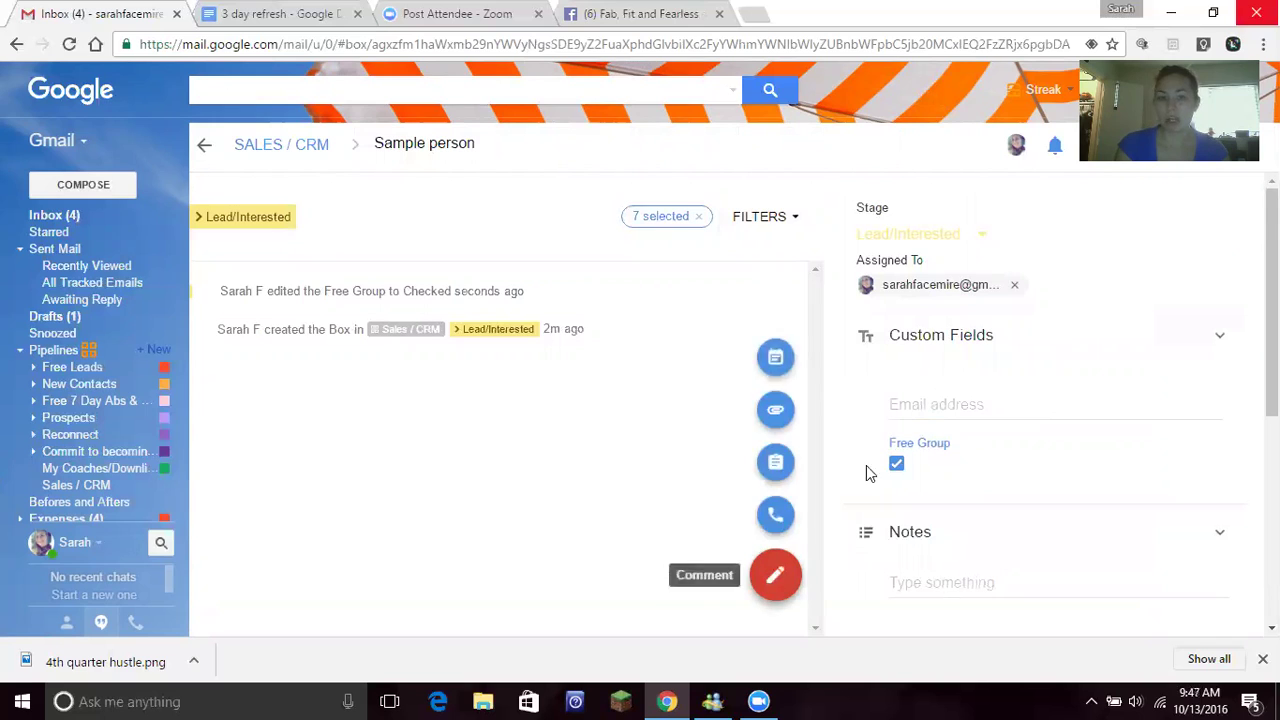
pyautogui.click(926, 237)
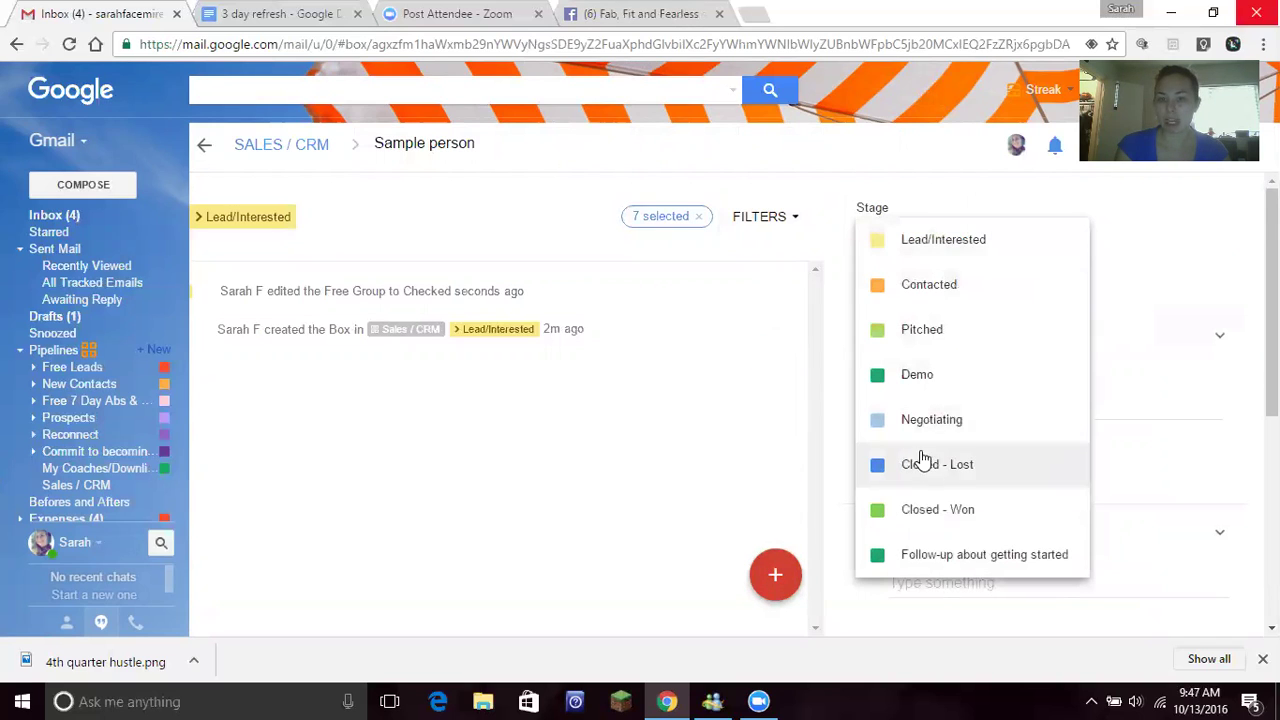
pyautogui.click(939, 300)
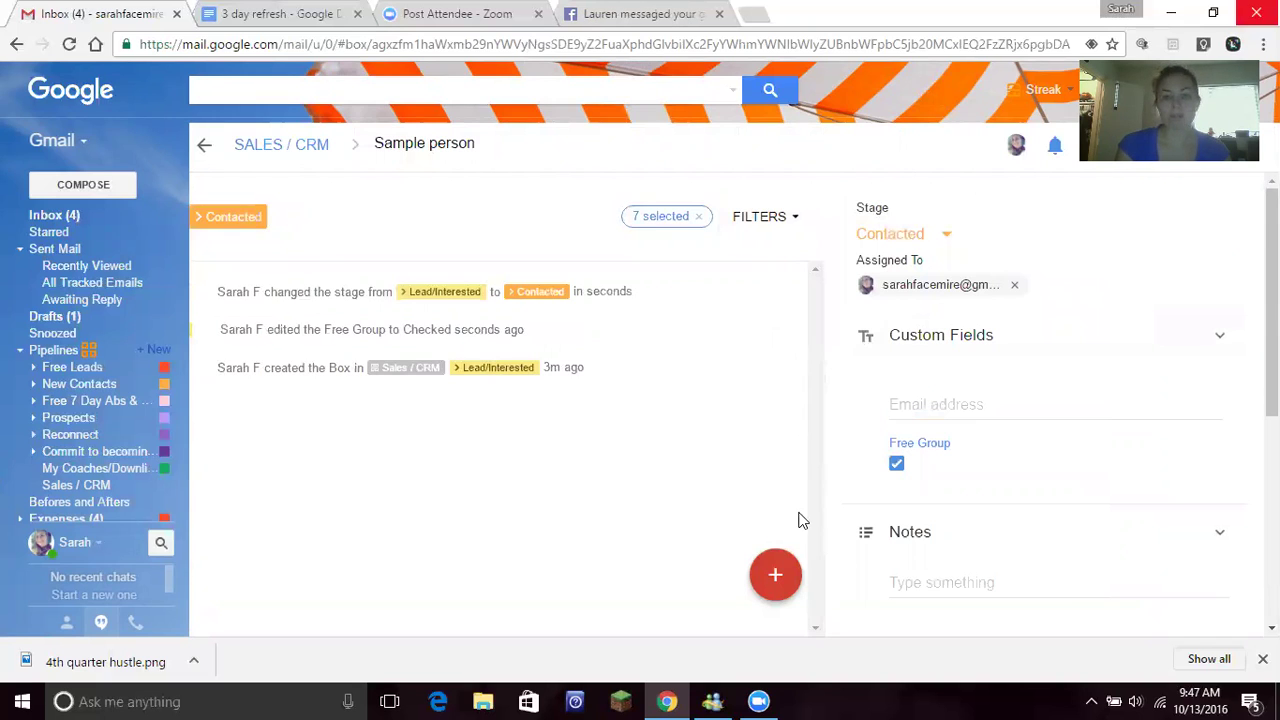
# Add a task reading "f/u about 21 df cp" to the Sample person box.
pyautogui.moveTo(777, 578)
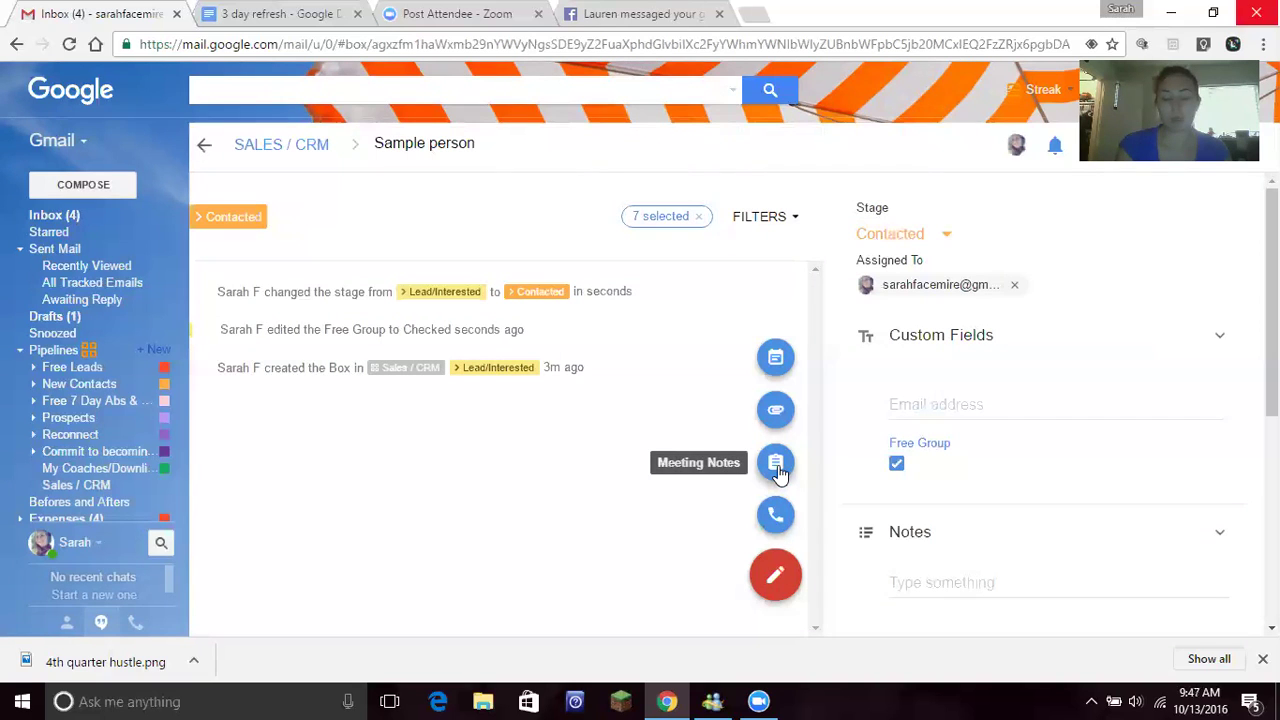
pyautogui.click(776, 359)
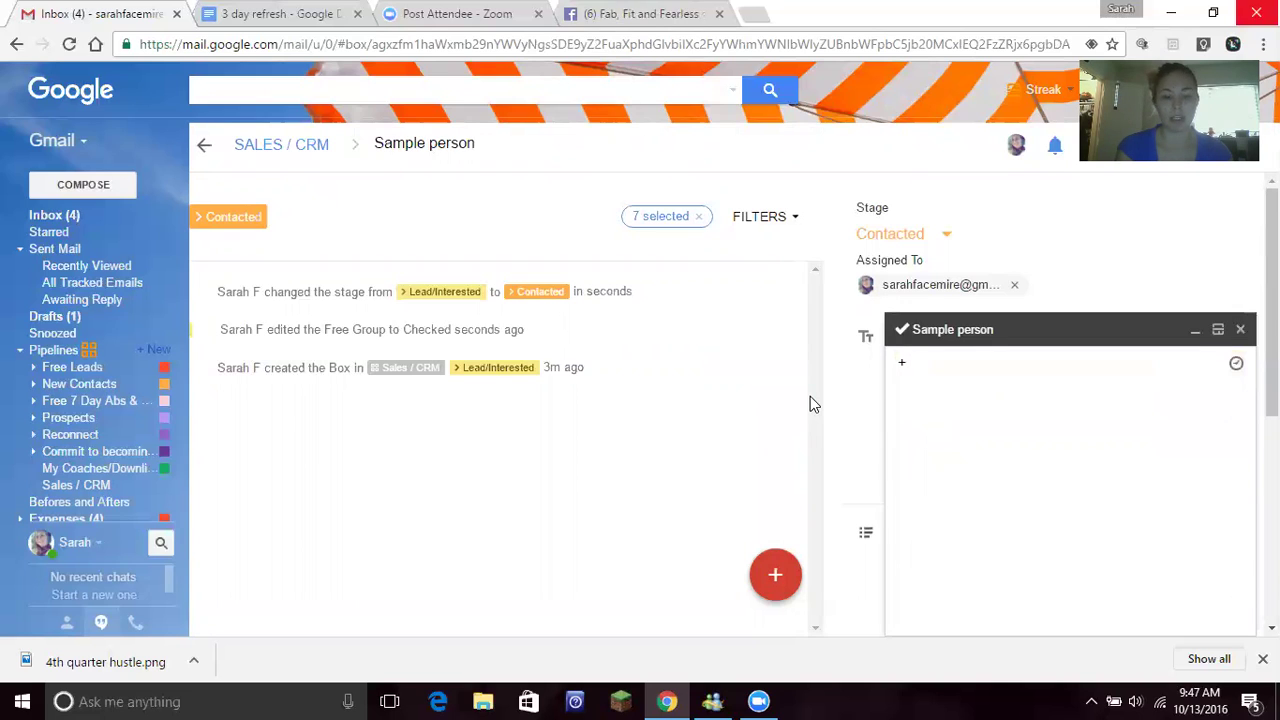
pyautogui.write('f/u abpt')
pyautogui.press('BackSpace')
pyautogui.press('BackSpace')
pyautogui.write('out 21 df cp')
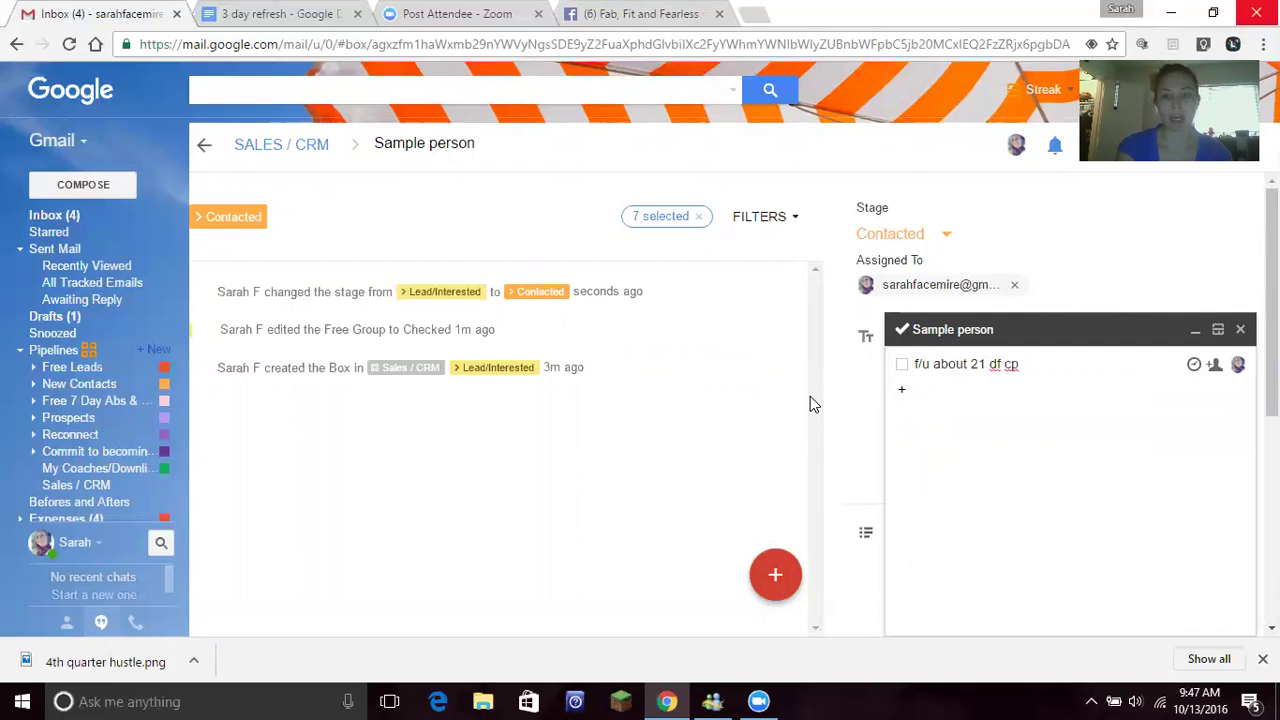
# Set the follow-up task's due date to 10/14/16 at 8am and close the task window.
pyautogui.click(1194, 365)
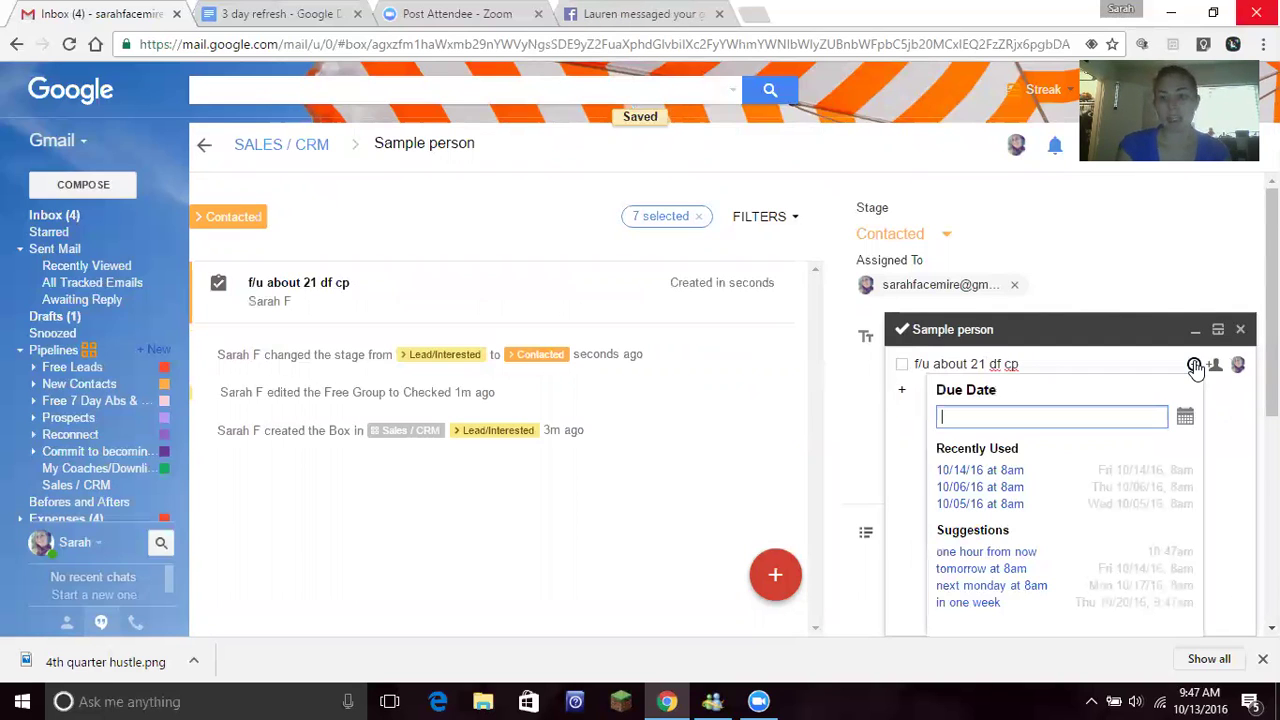
pyautogui.click(1185, 417)
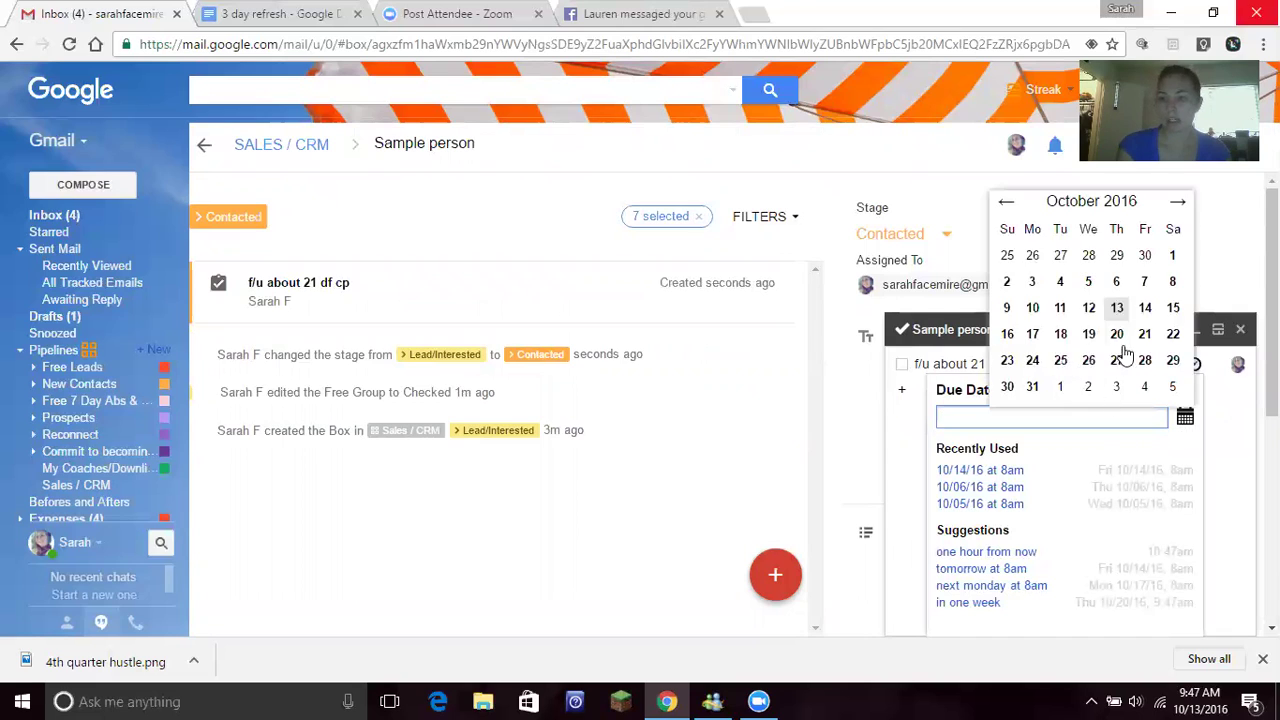
pyautogui.click(1145, 307)
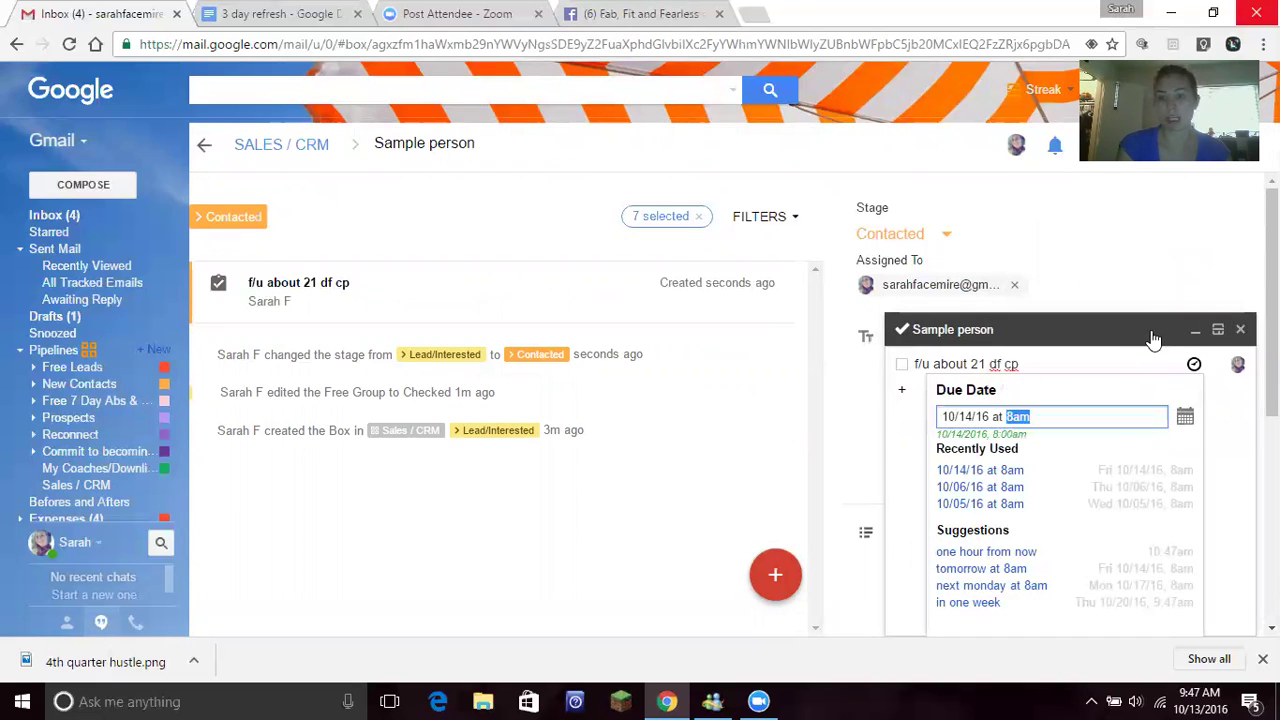
pyautogui.press('Return')
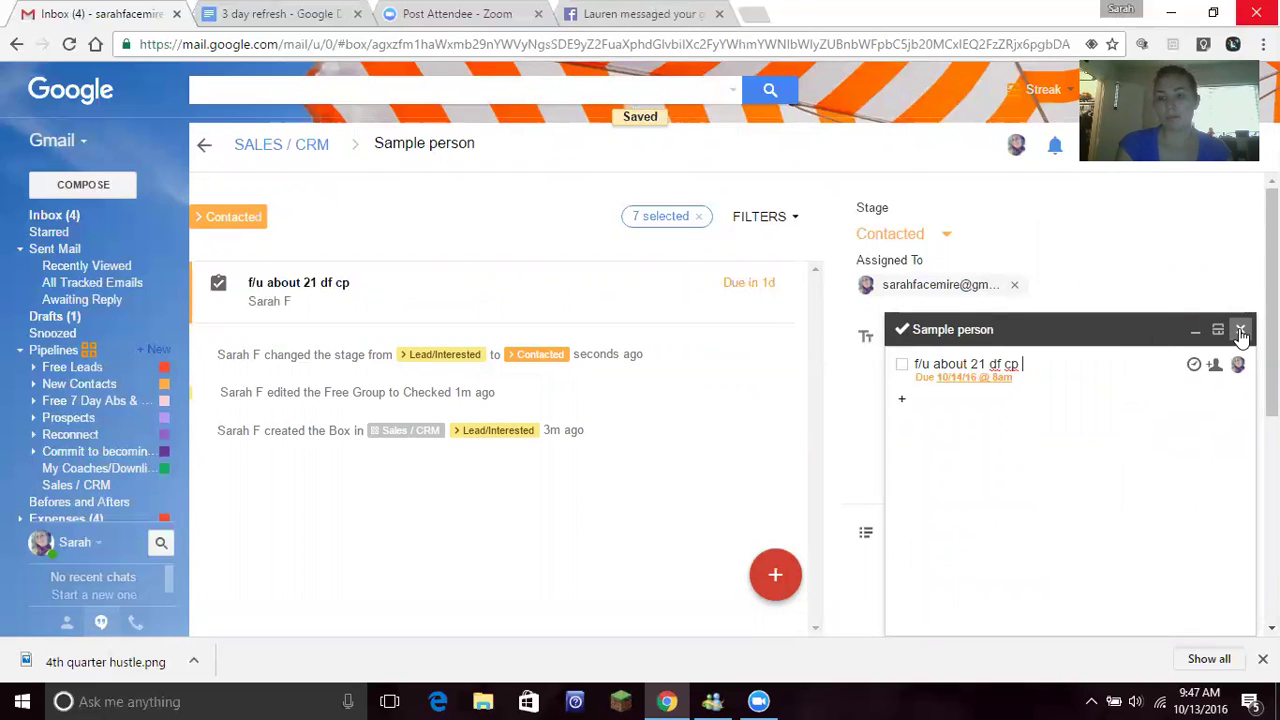
pyautogui.click(1240, 331)
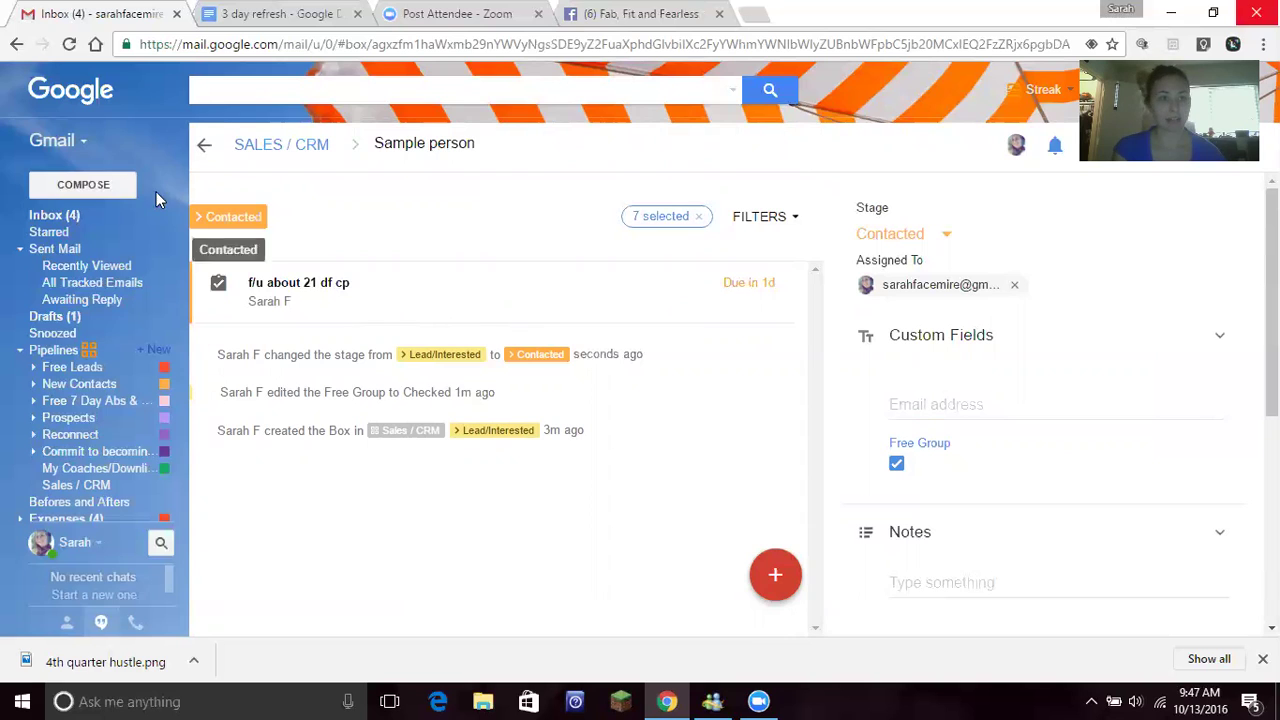
# Leave the box and add a new box named "sample person 2" in the New Lead stage of the Free Leads pipeline.
pyautogui.click(206, 148)
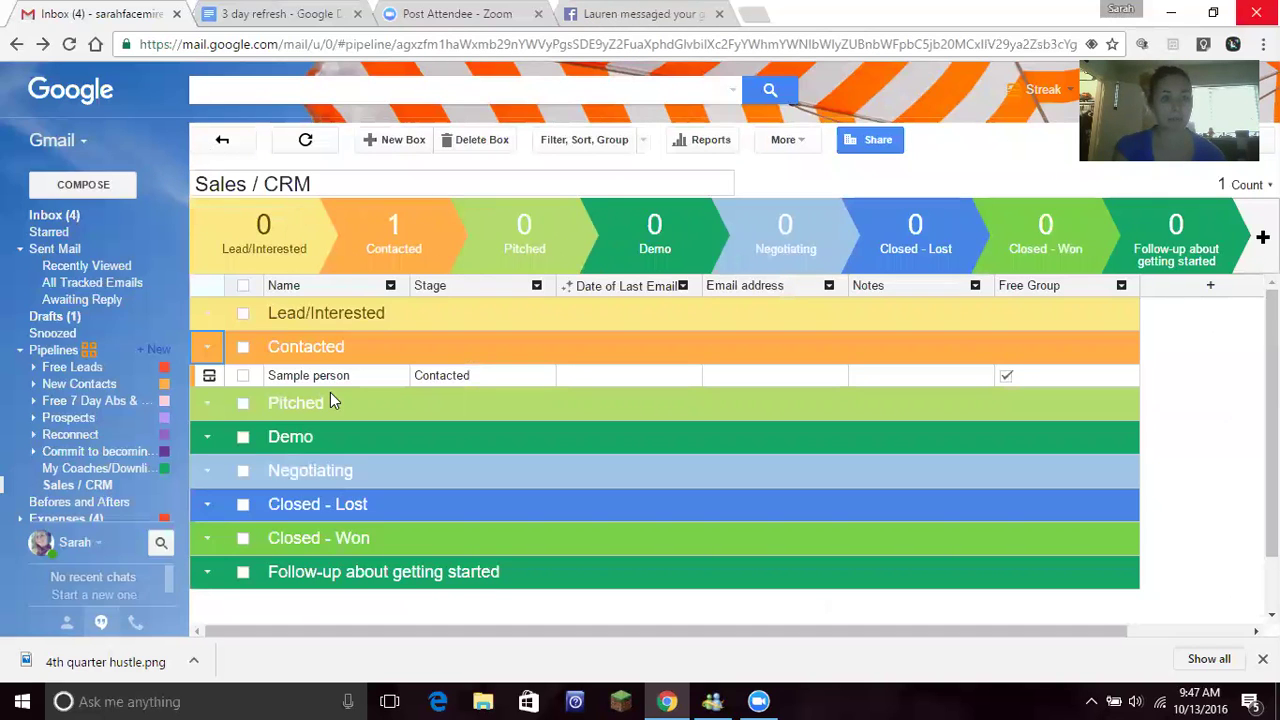
pyautogui.click(72, 367)
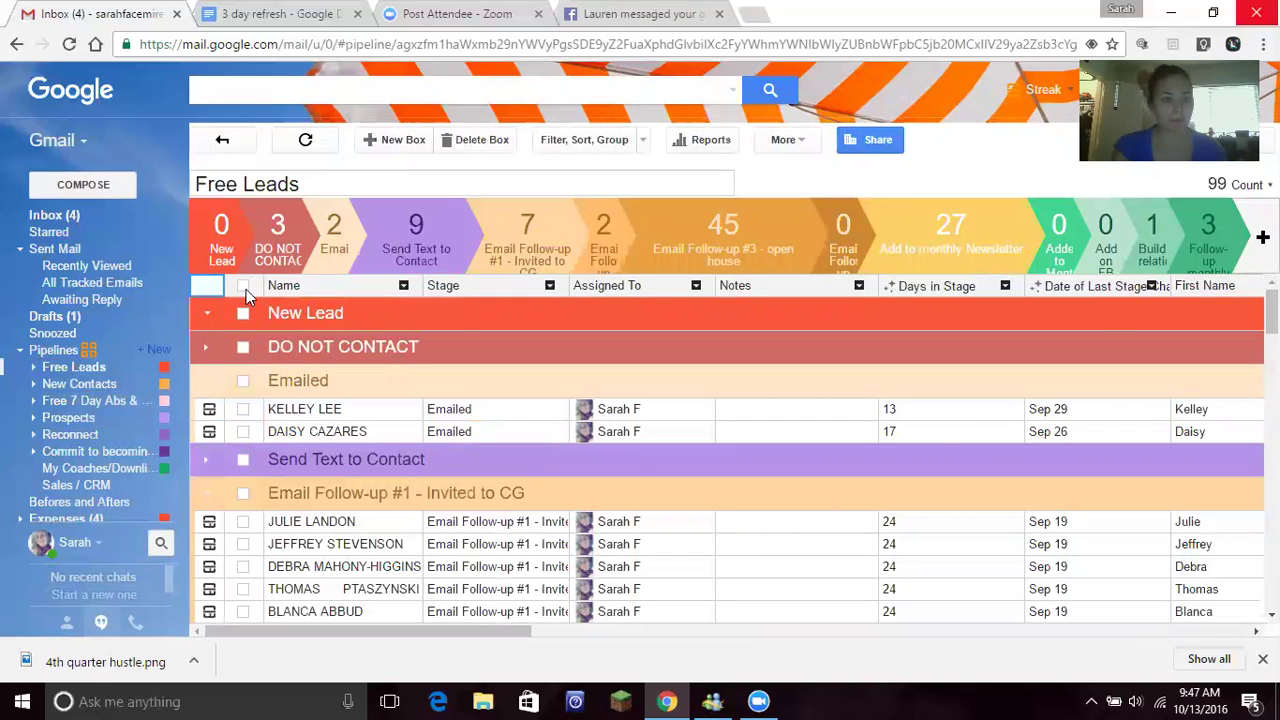
pyautogui.click(400, 140)
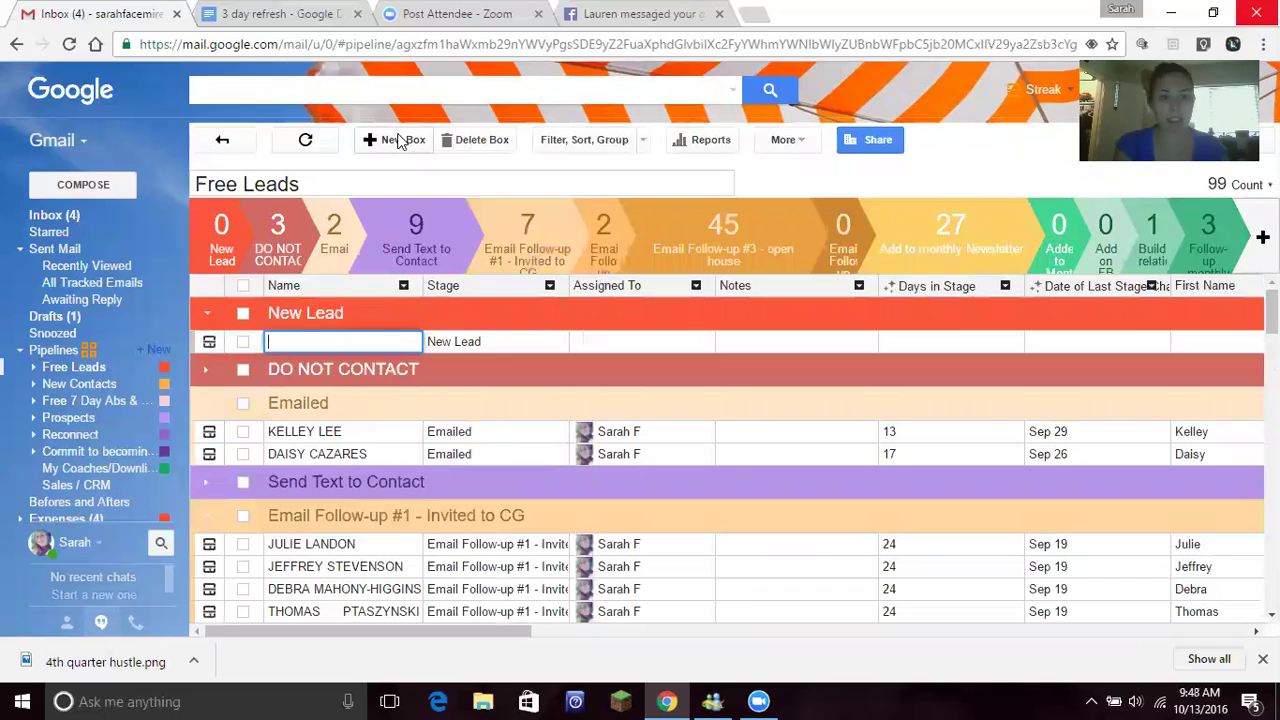
pyautogui.write('sample person 2')
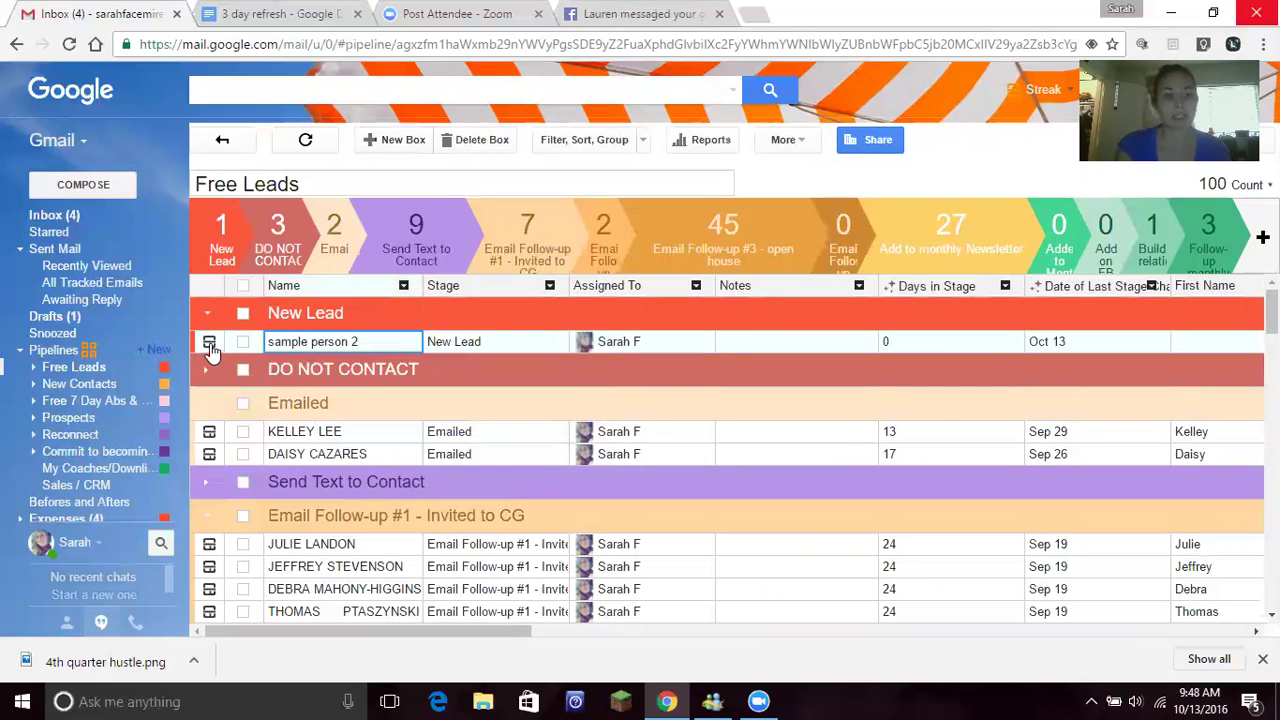
# Open the sample person 2 box and examine its custom fields, including the Coaching and Shakeology options.
pyautogui.click(209, 342)
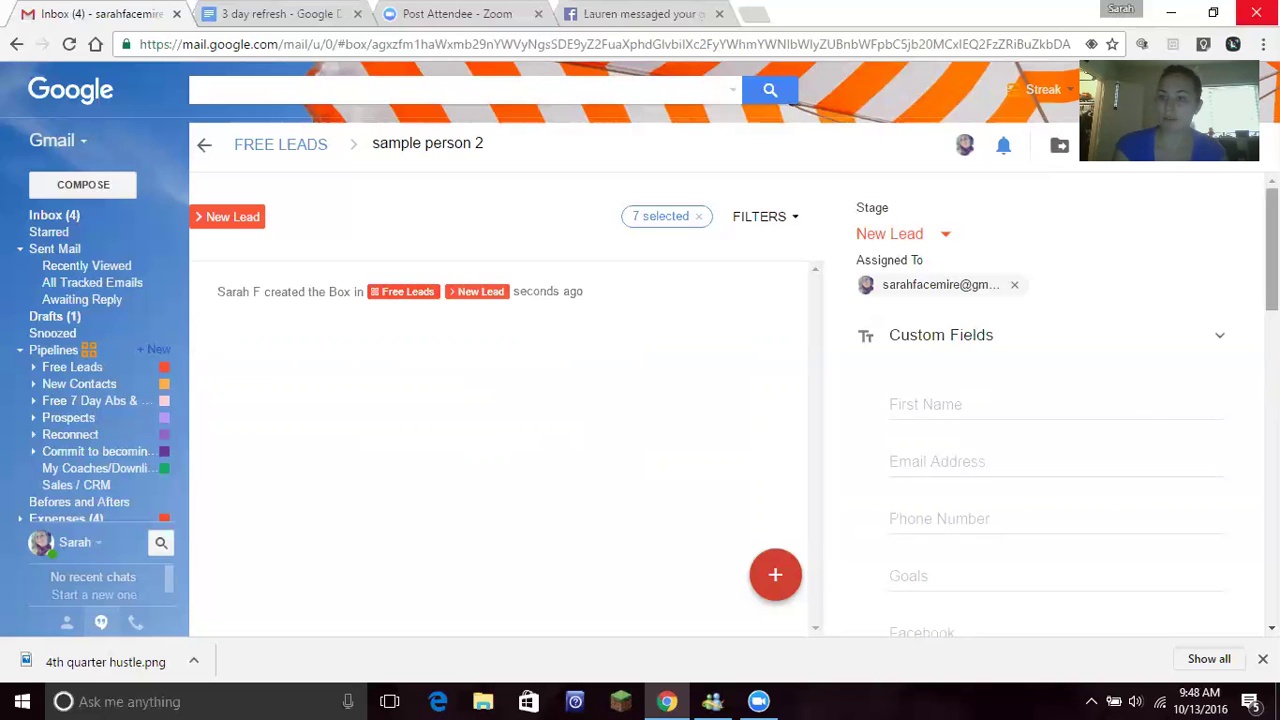
pyautogui.scroll(-3, 1060, 400)
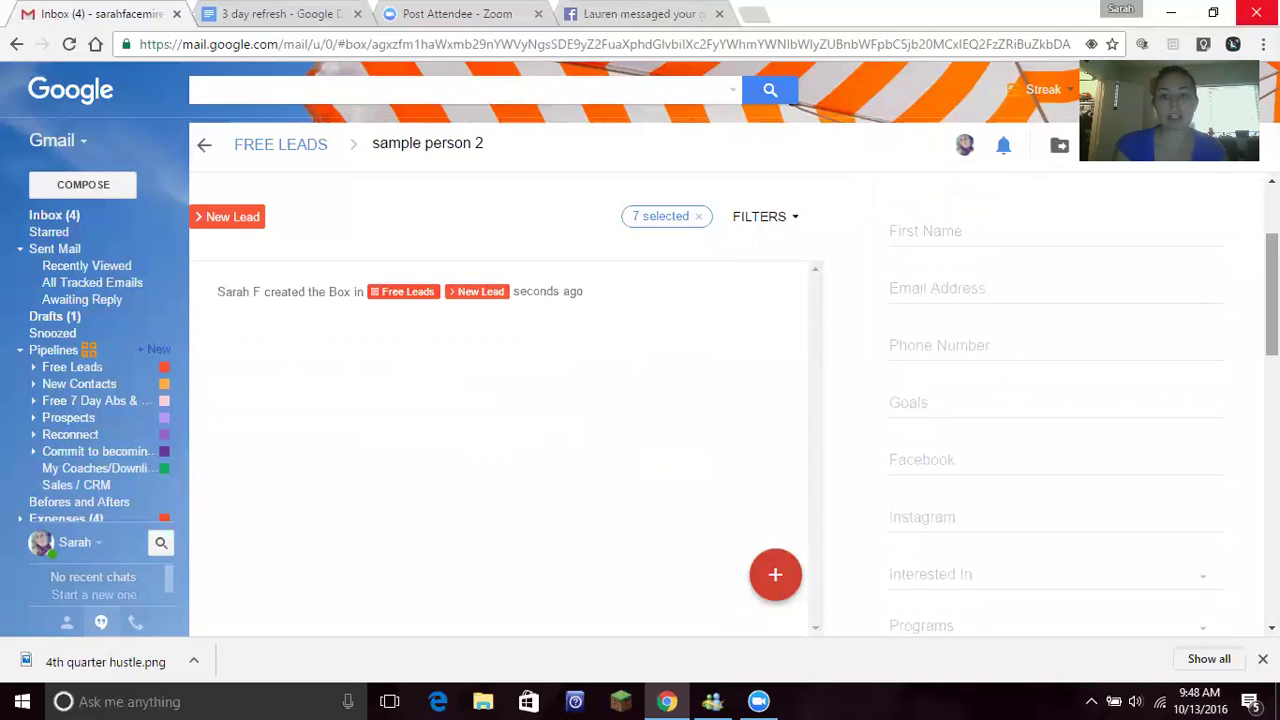
pyautogui.scroll(-2, 1004, 337)
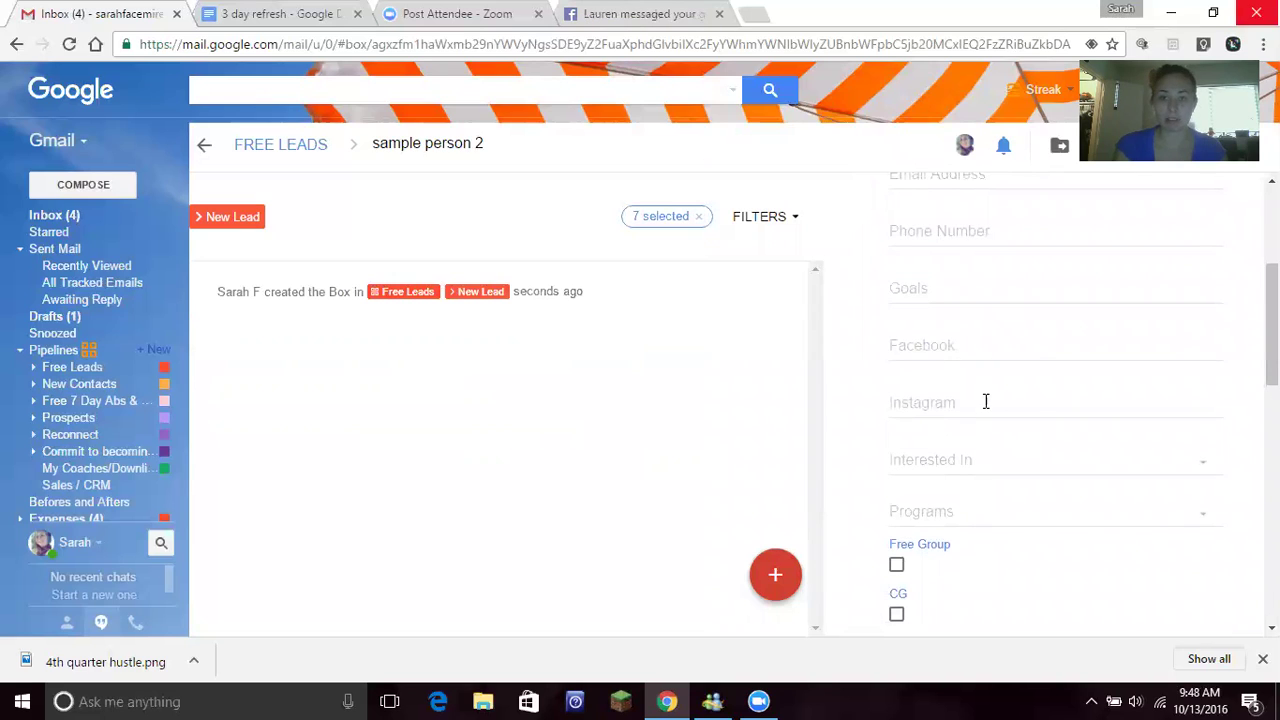
pyautogui.scroll(-1, 985, 401)
pyautogui.scroll(-2, 930, 300)
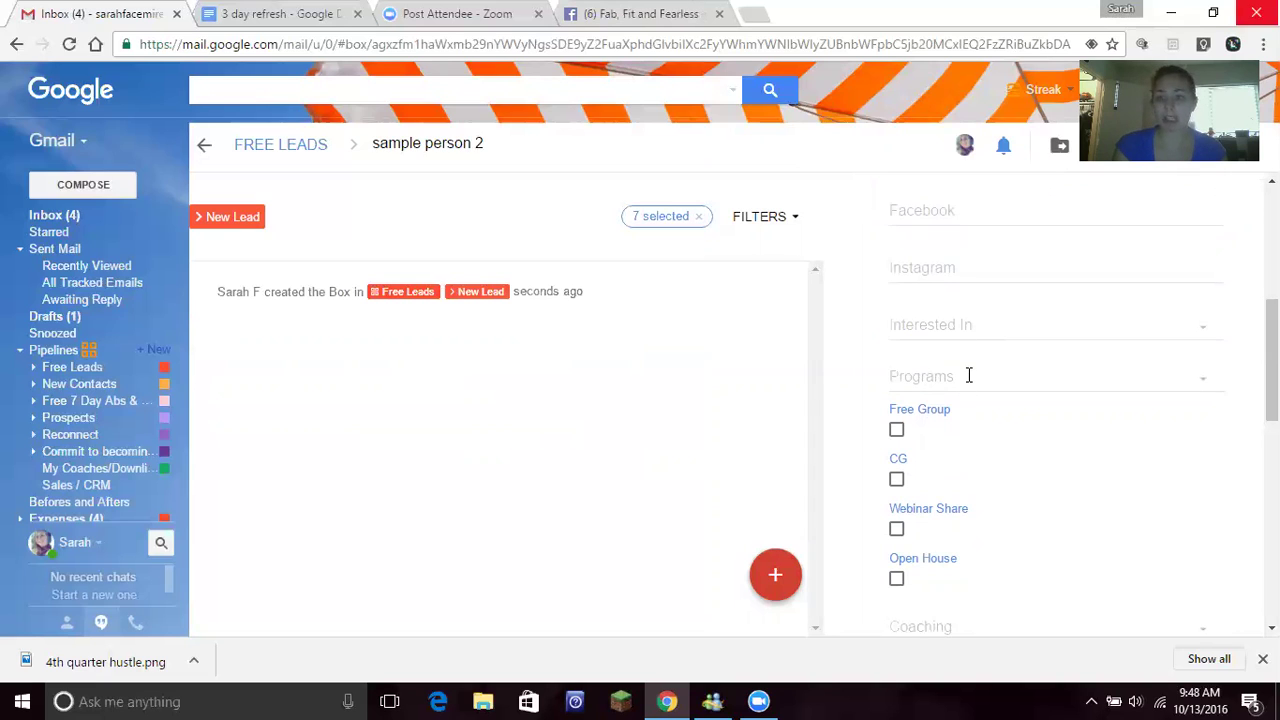
pyautogui.moveTo(1272, 372); pyautogui.dragTo(1272, 417)
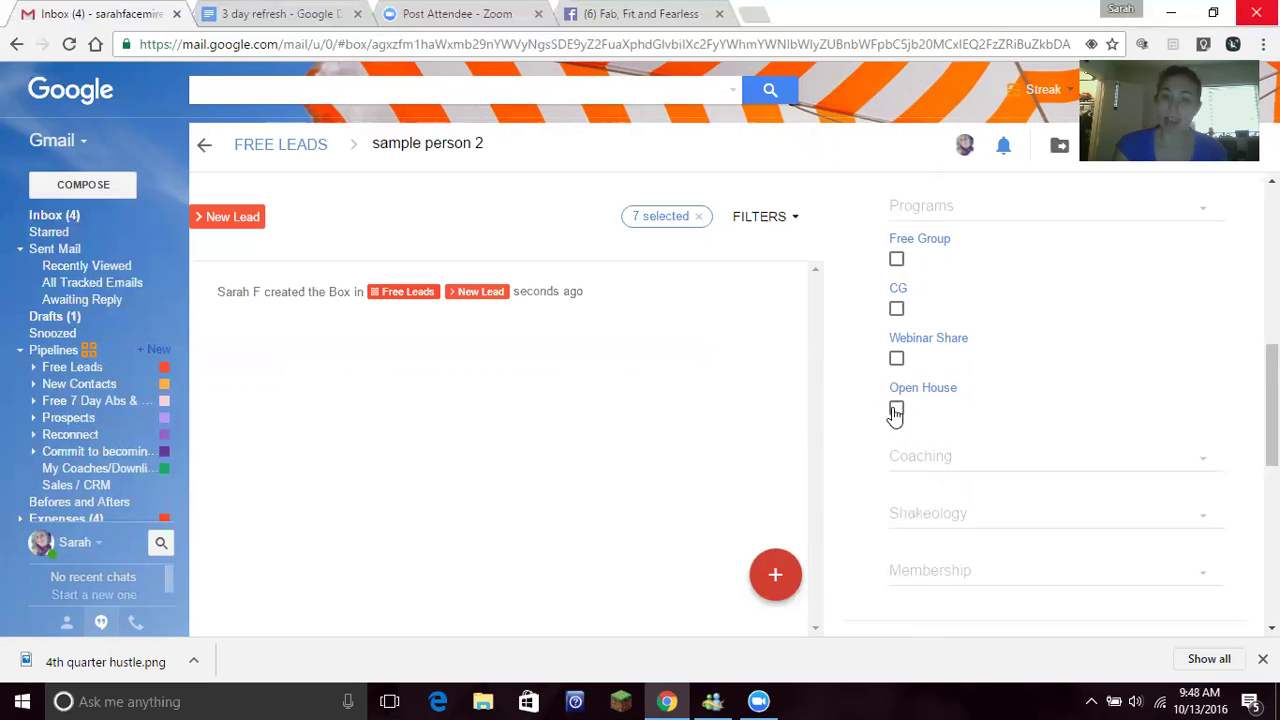
pyautogui.click(943, 456)
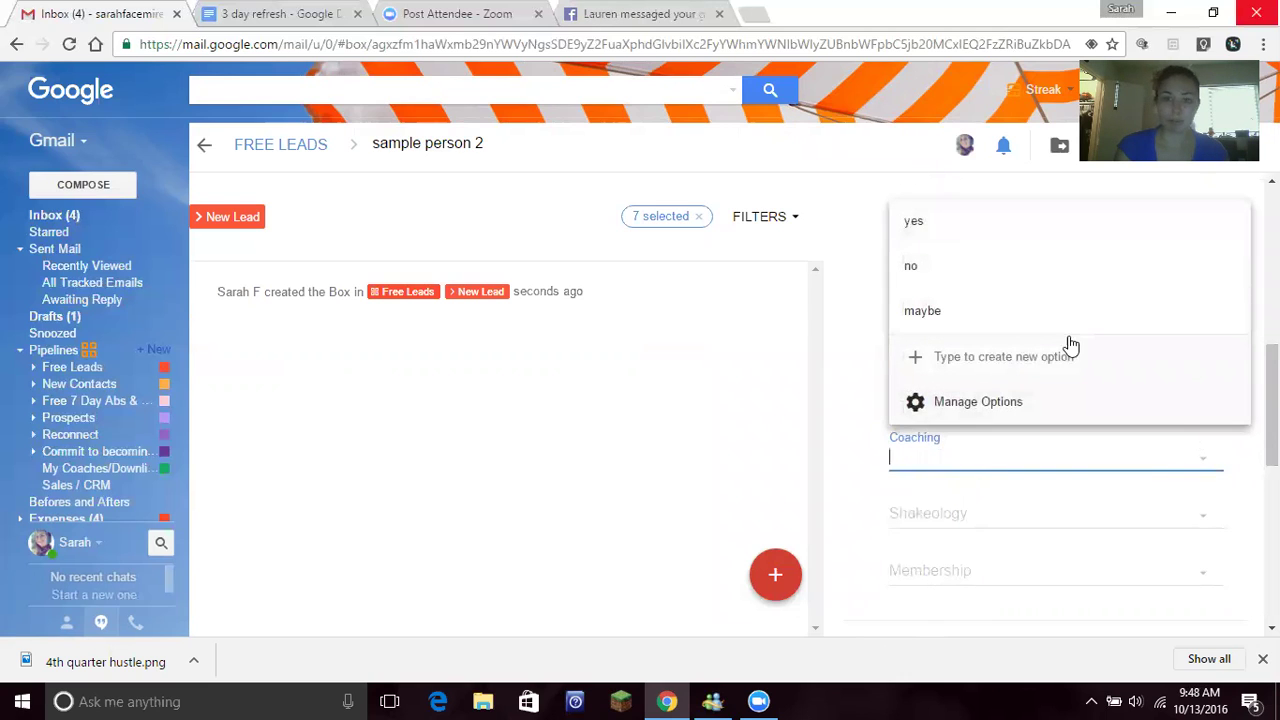
pyautogui.scroll(-2, 1246, 440)
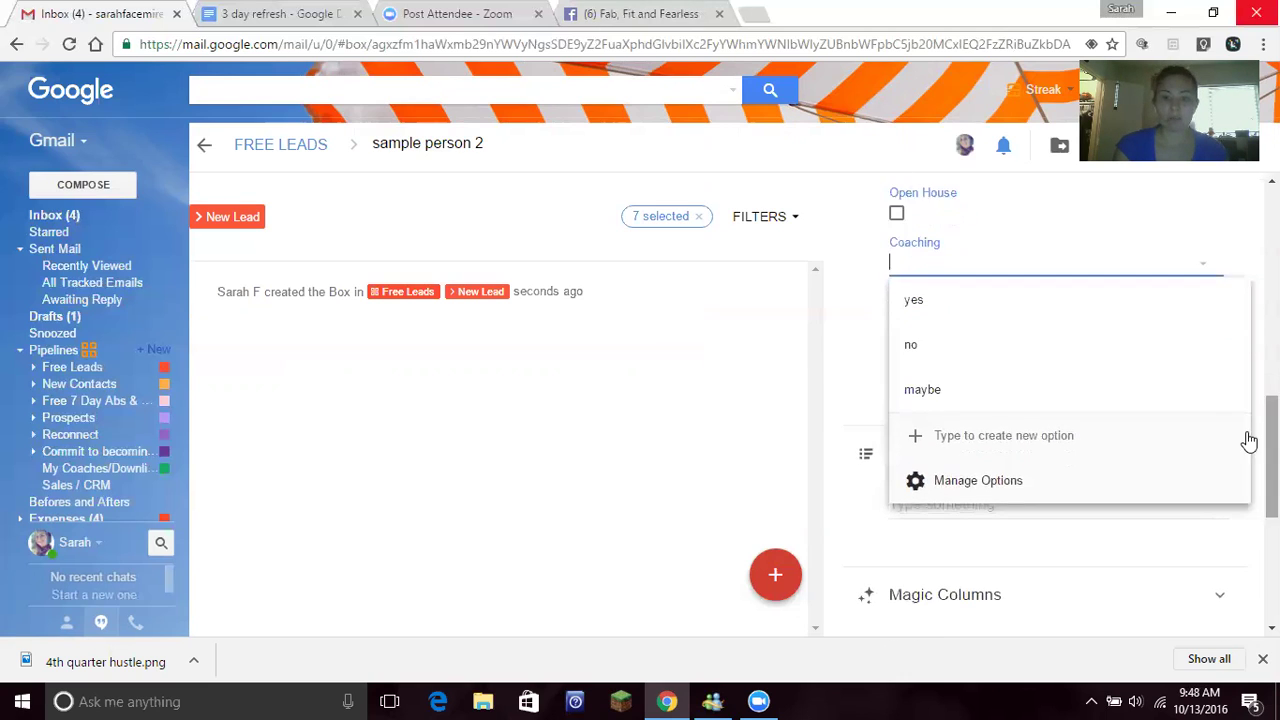
pyautogui.click(866, 366)
pyautogui.click(948, 318)
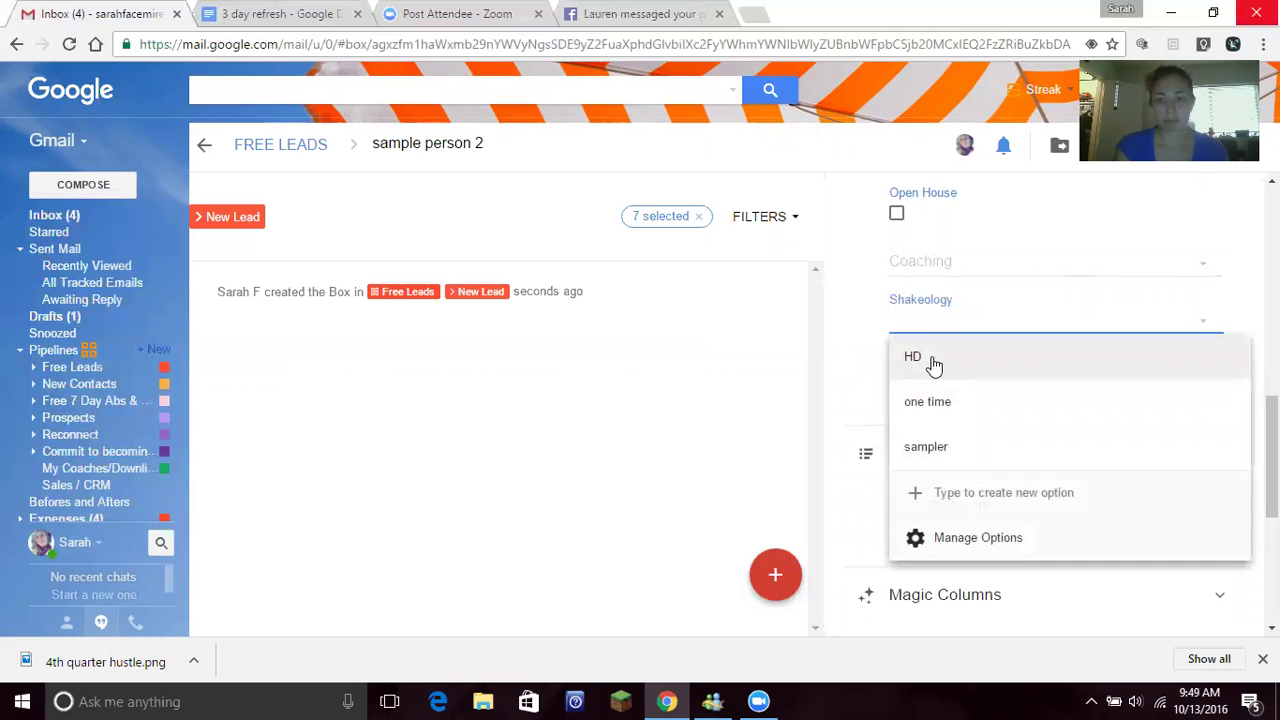
pyautogui.click(865, 345)
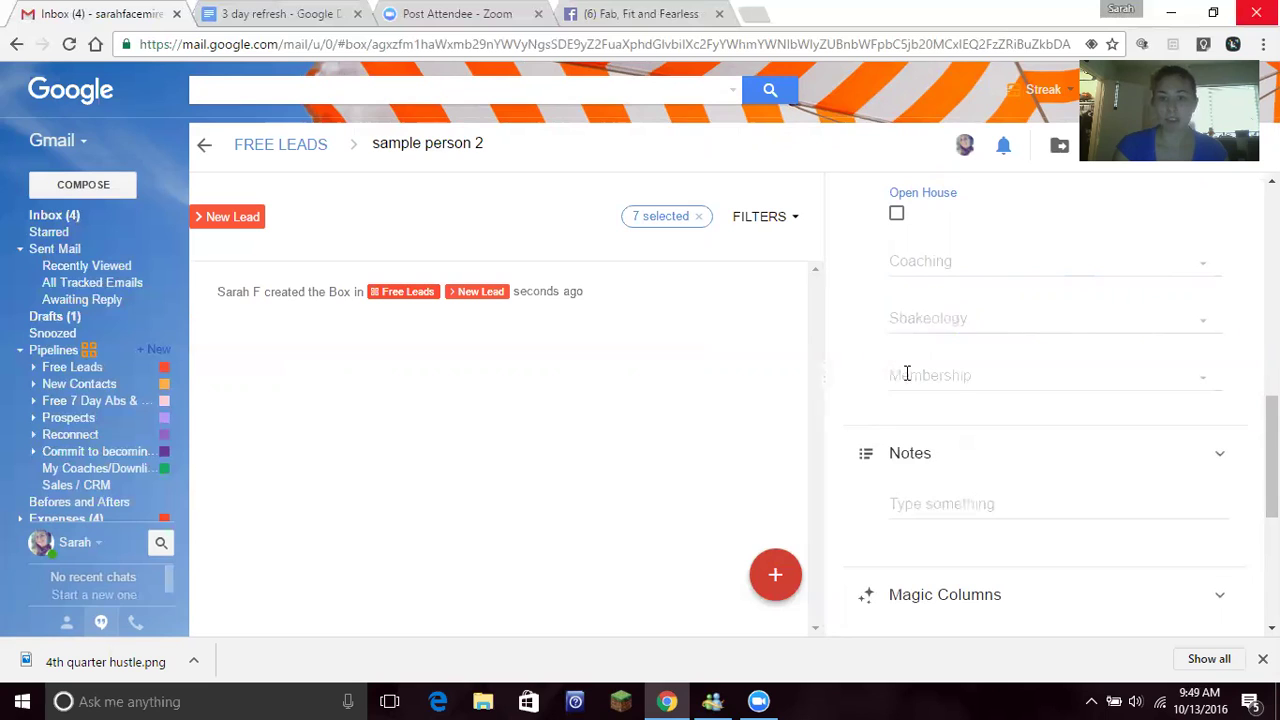
# Examine the Membership options in the sample person 2 box and return to the beginning of its custom fields.
pyautogui.click(917, 374)
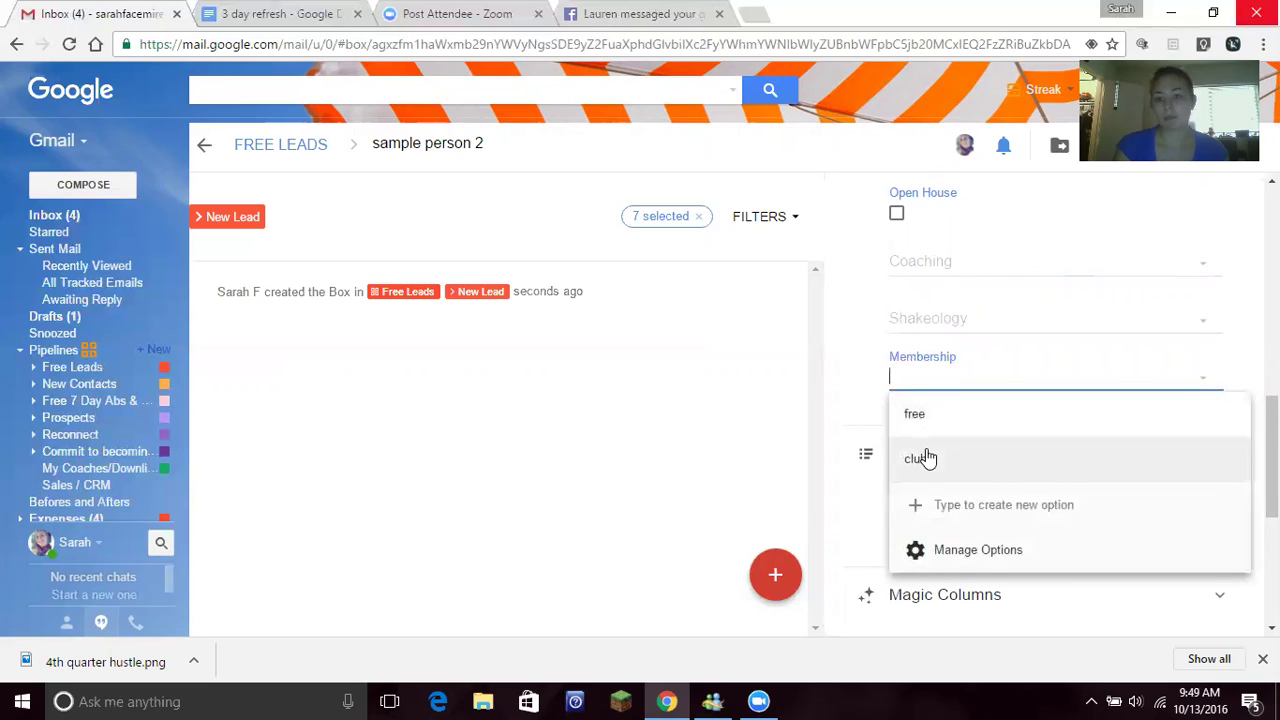
pyautogui.click(852, 369)
pyautogui.moveTo(1272, 478); pyautogui.dragTo(1272, 270)
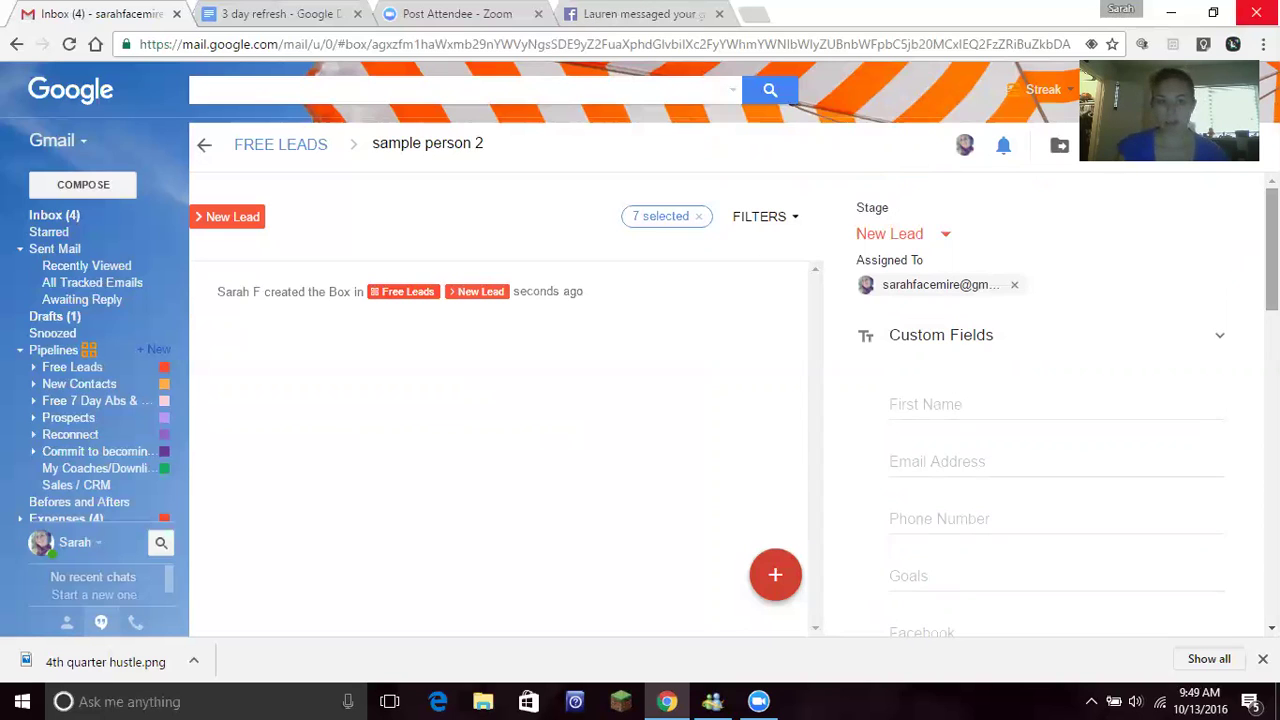
# Post the comment "21 day fix, can't get started right now but would love to after she has her baby" in the sample person 2 box.
pyautogui.click(773, 588)
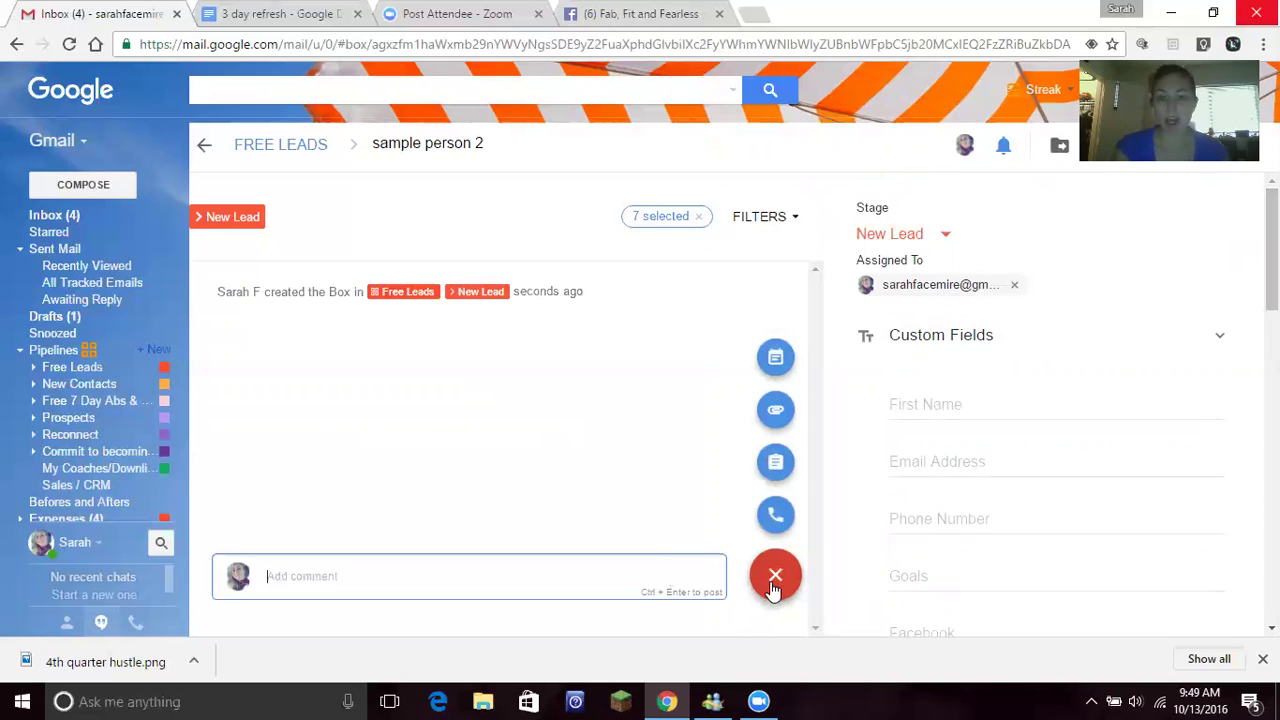
pyautogui.click(492, 583)
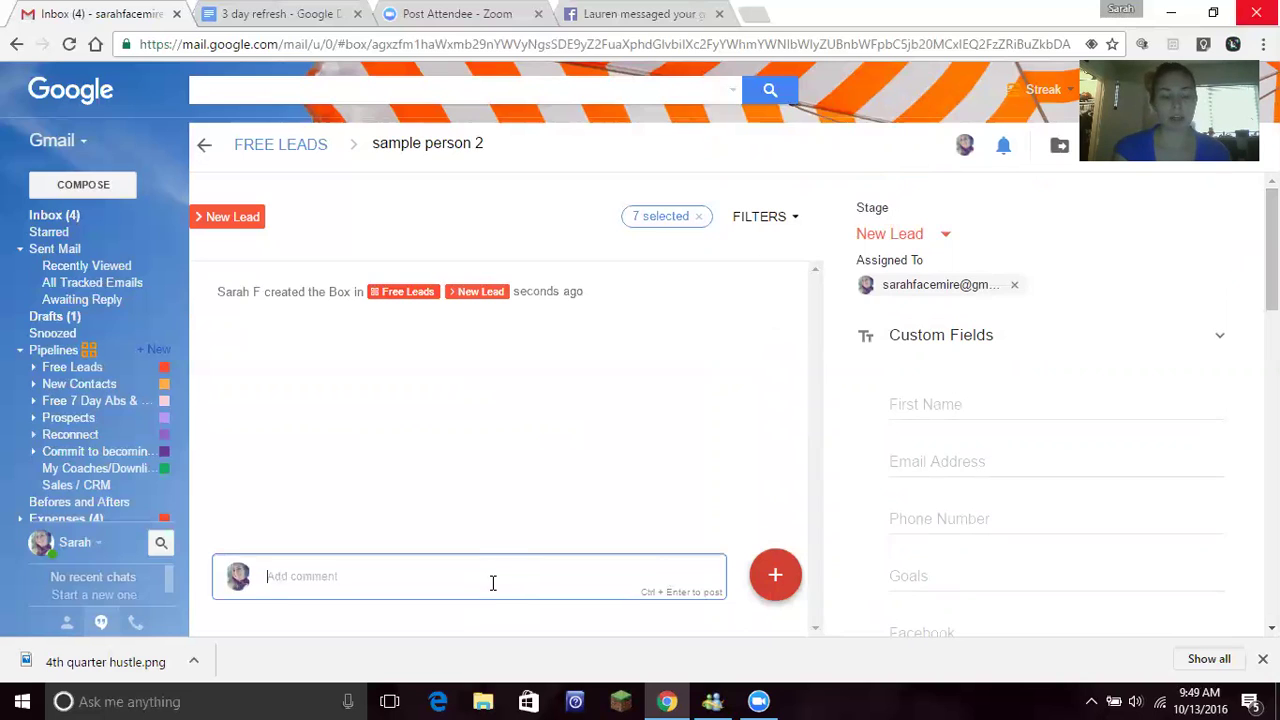
pyautogui.write('21 day fi')
pyautogui.write('x.')
pyautogui.write(' can')
pyautogui.write("'t get started right now but wo")
pyautogui.write('uld li')
pyautogui.write('ve to after she has ')
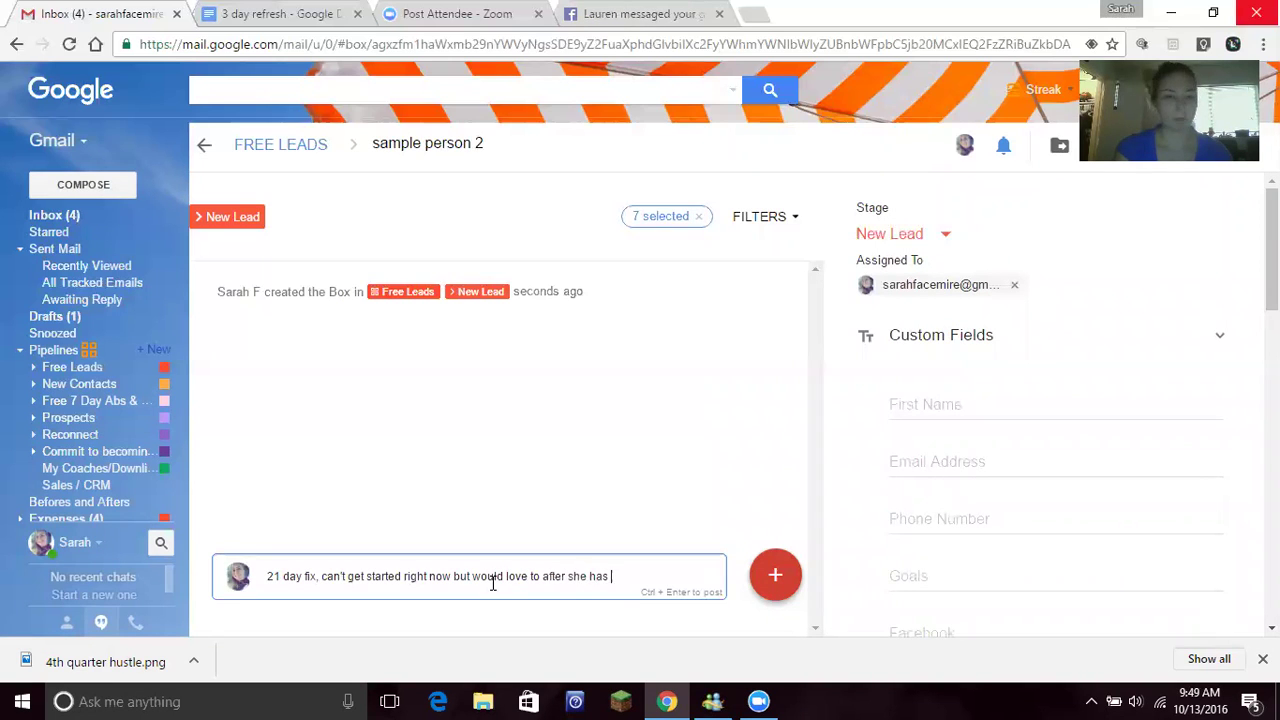
pyautogui.write('herbaby')
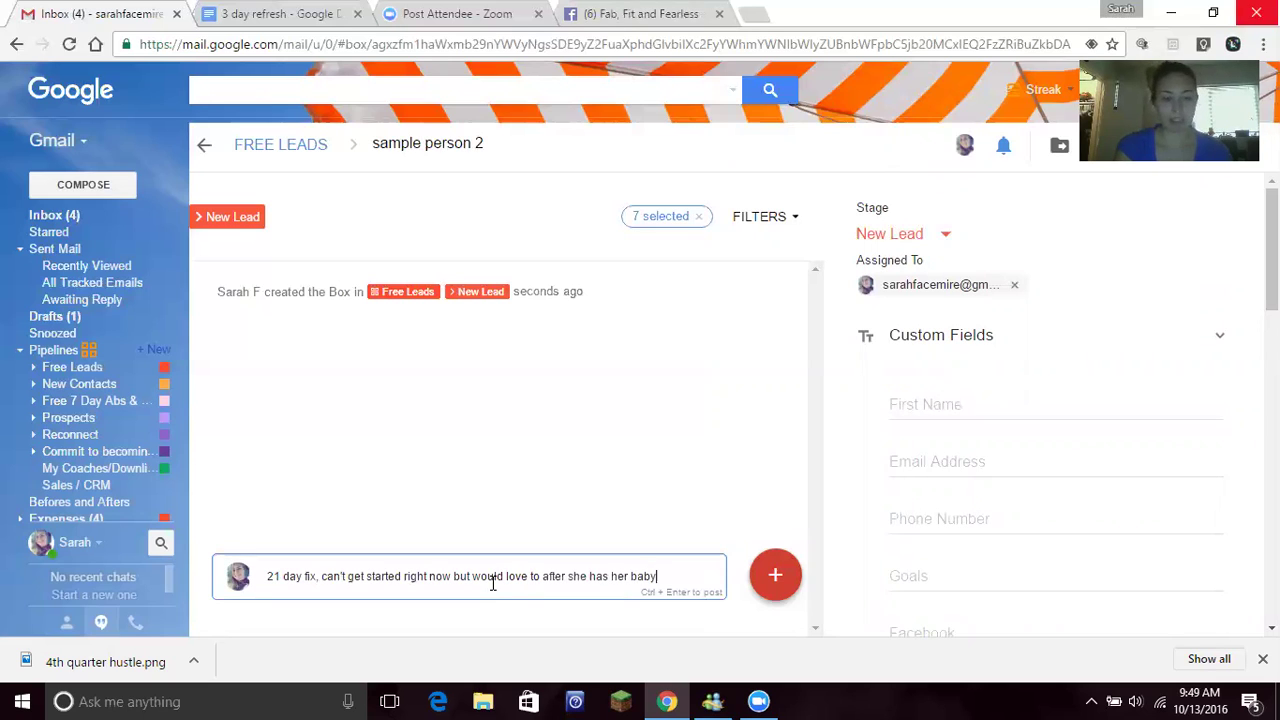
pyautogui.hotkey('ctrl', 'Return')
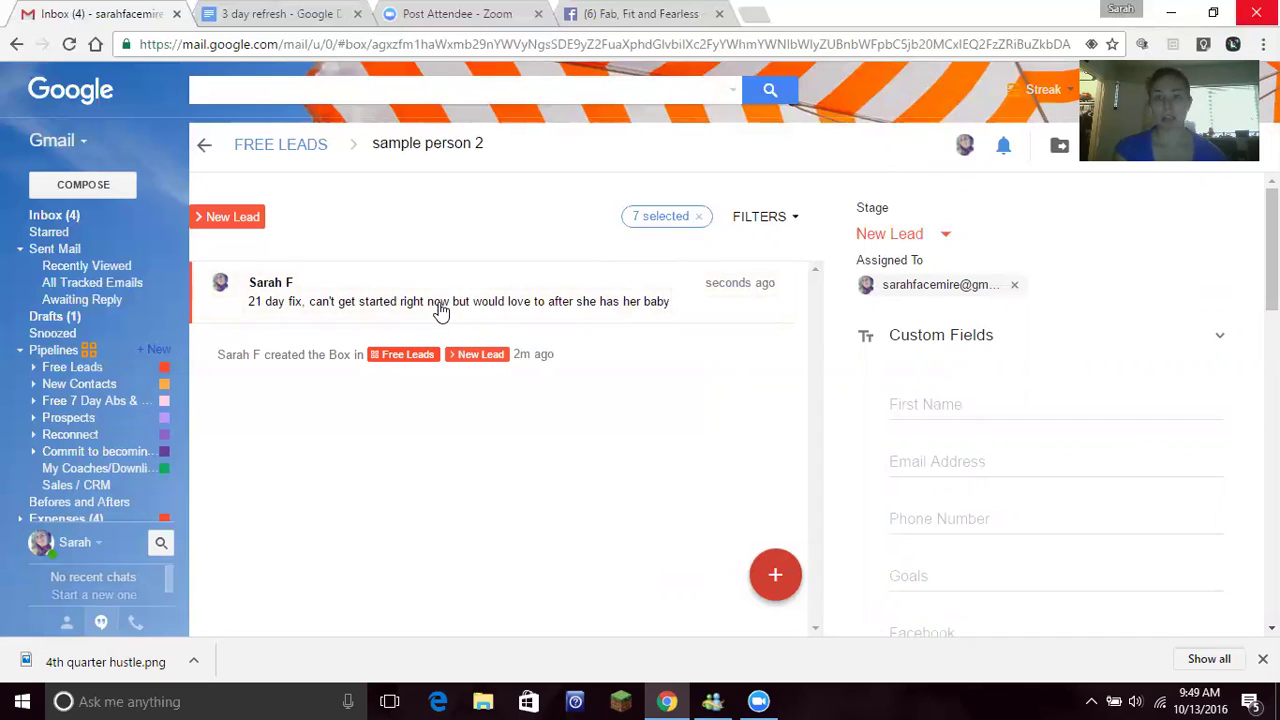
# Fill in the Goals field of the sample person 2 box with "lose 20 pounds and learn to eat healthier".
pyautogui.click(985, 579)
pyautogui.write('lose')
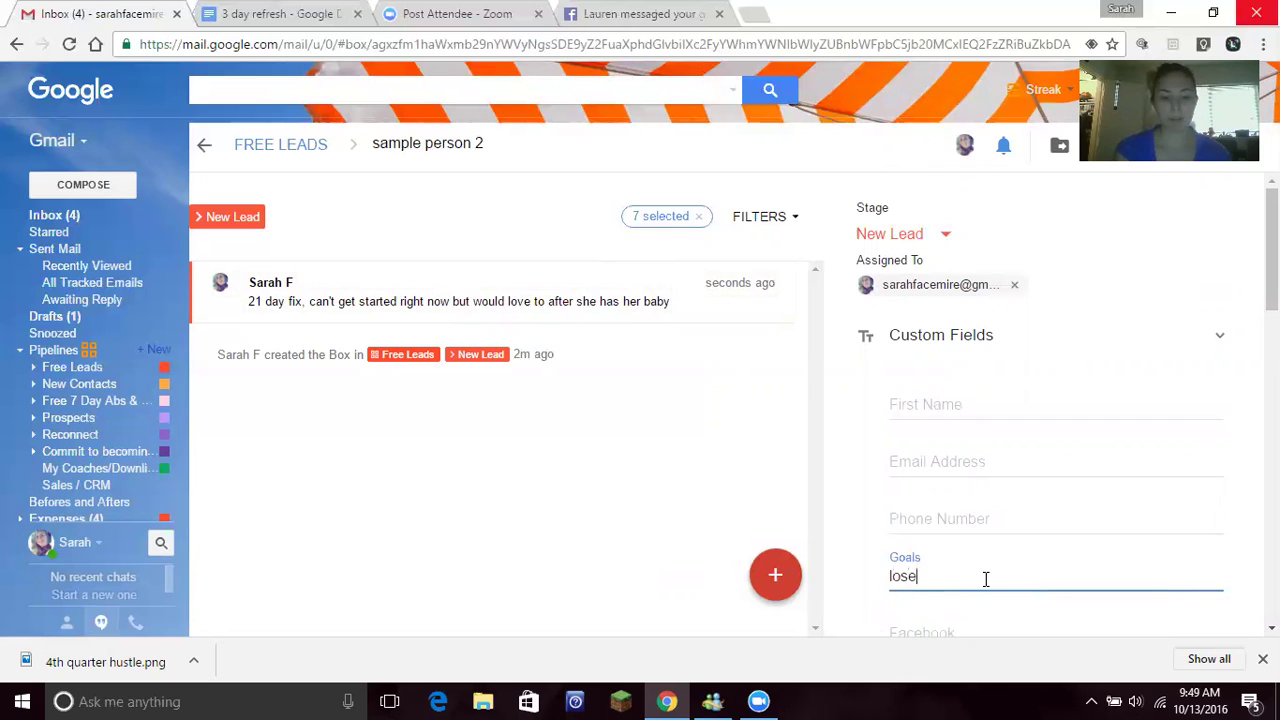
pyautogui.press('BackSpace')
pyautogui.press('BackSpace')
pyautogui.write('0 pounds and learn to eat')
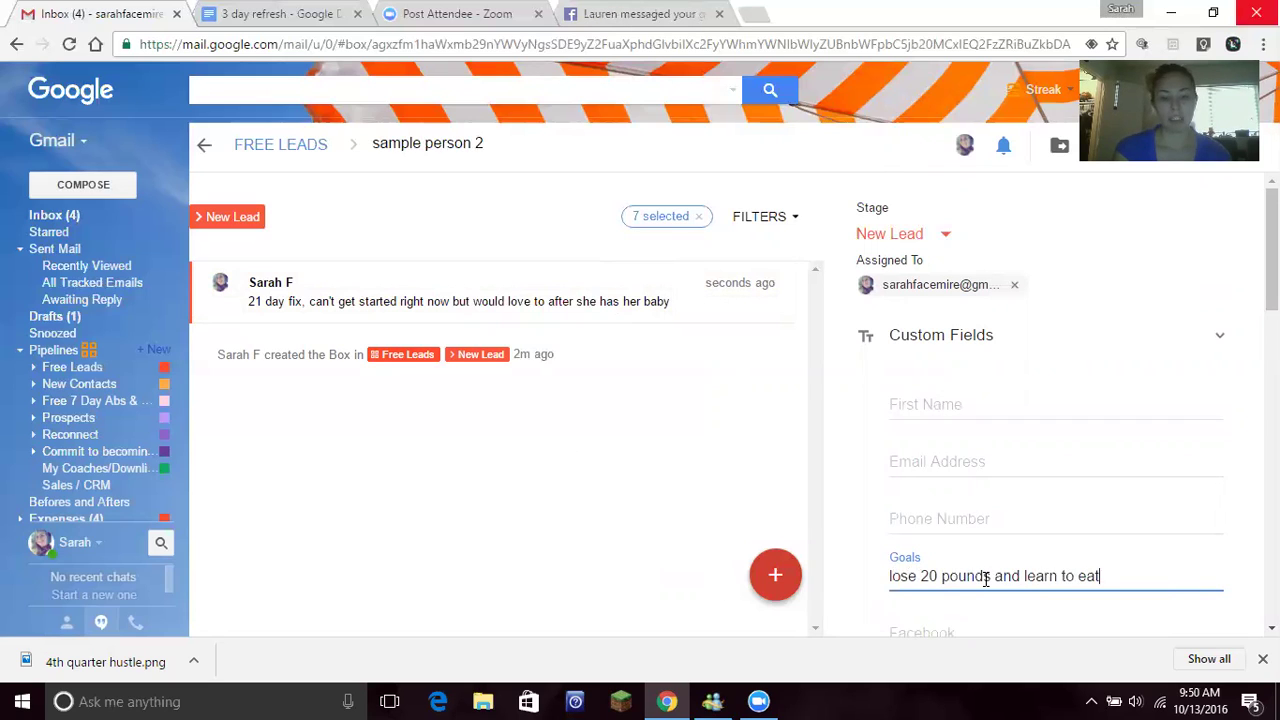
pyautogui.write(' healthie')
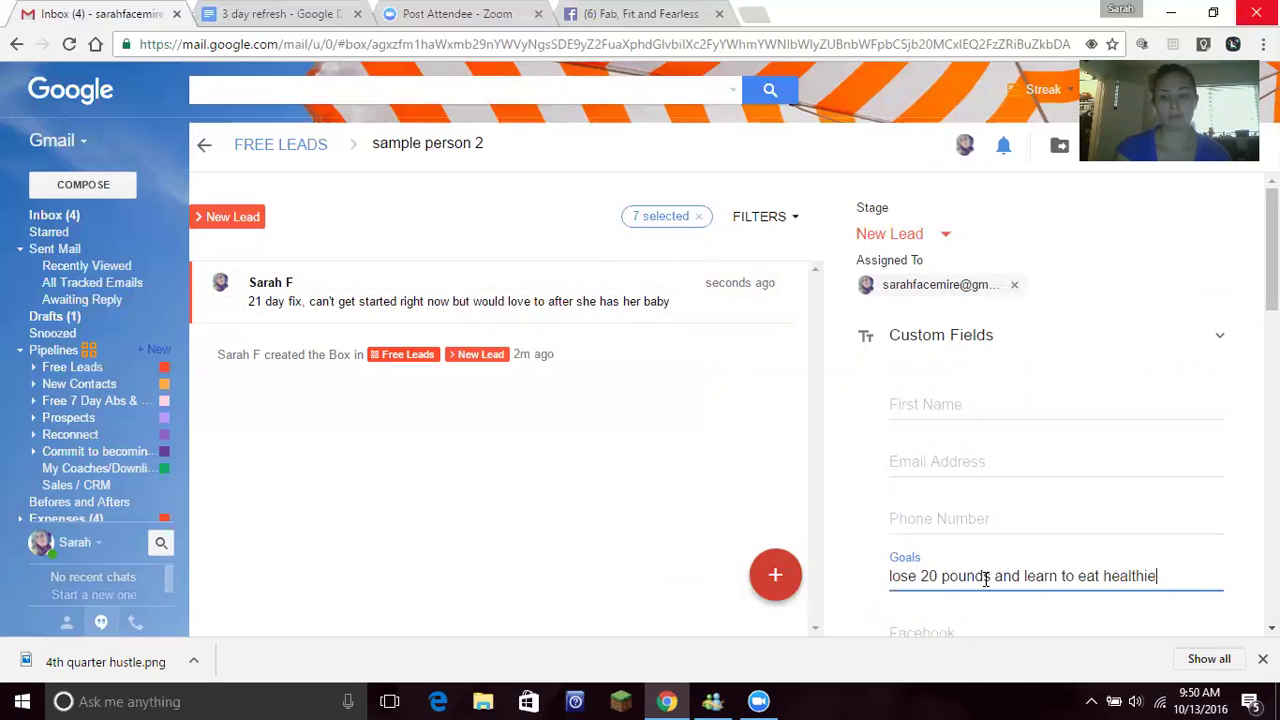
pyautogui.write('r')
pyautogui.press('Tab')
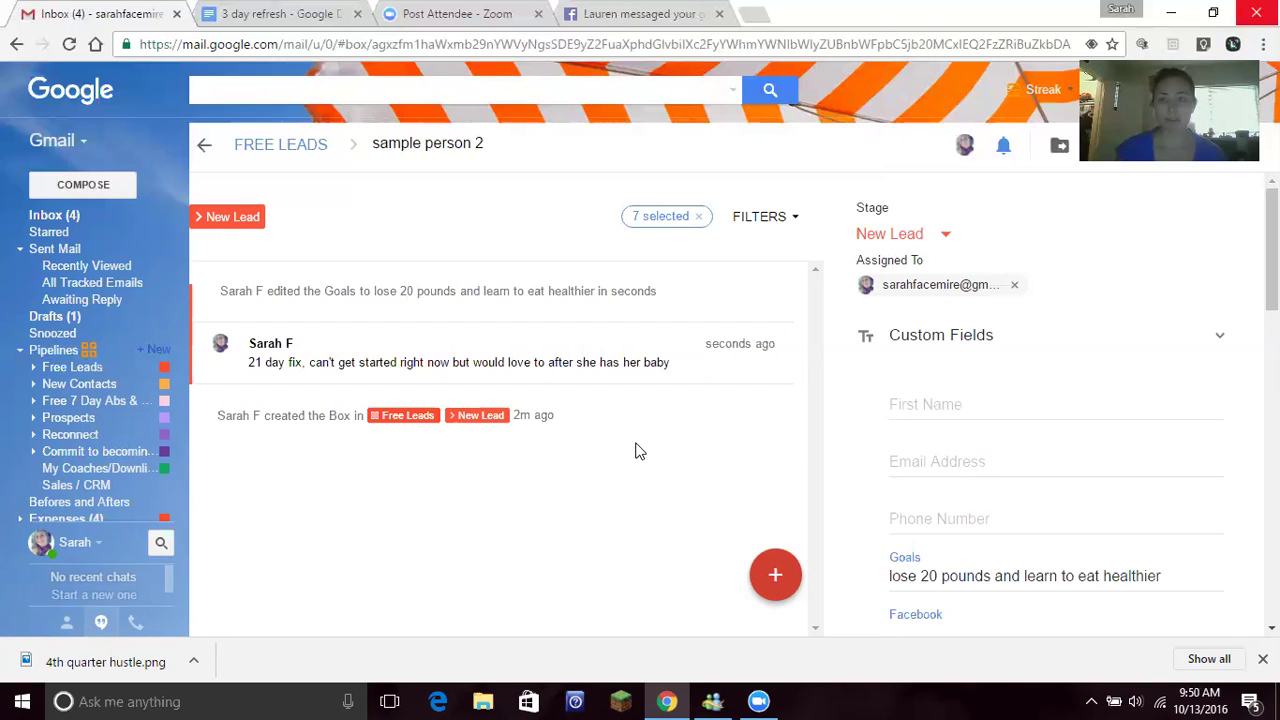
# Return to the Free Leads pipeline and collapse its populated stages from New Lead through Add to monthly Newsletter.
pyautogui.click(298, 145)
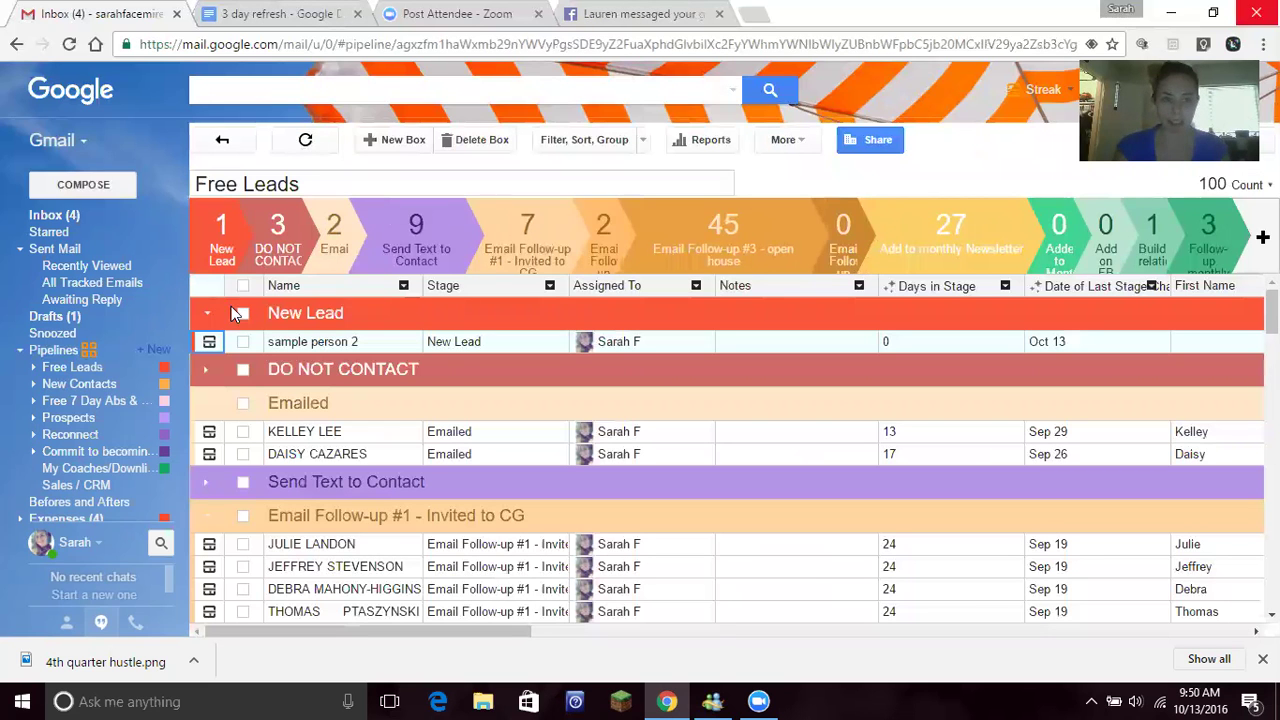
pyautogui.click(211, 405)
pyautogui.click(206, 313)
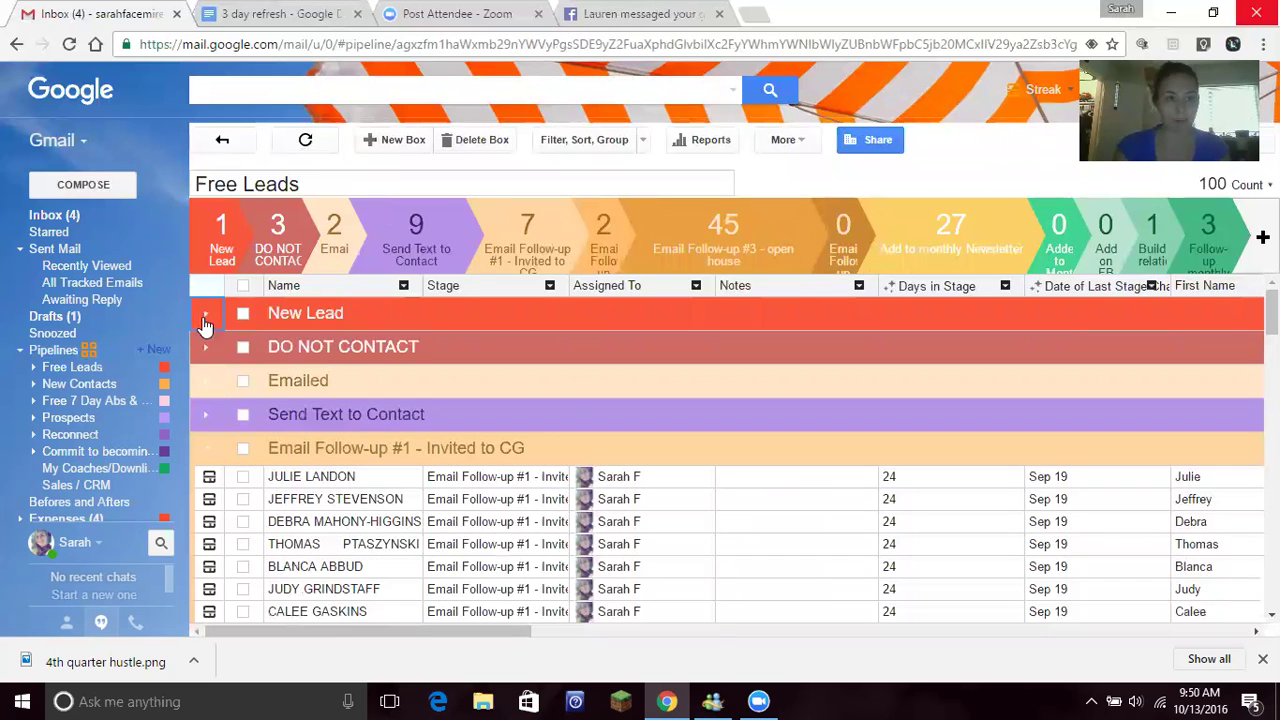
pyautogui.click(207, 448)
pyautogui.click(207, 490)
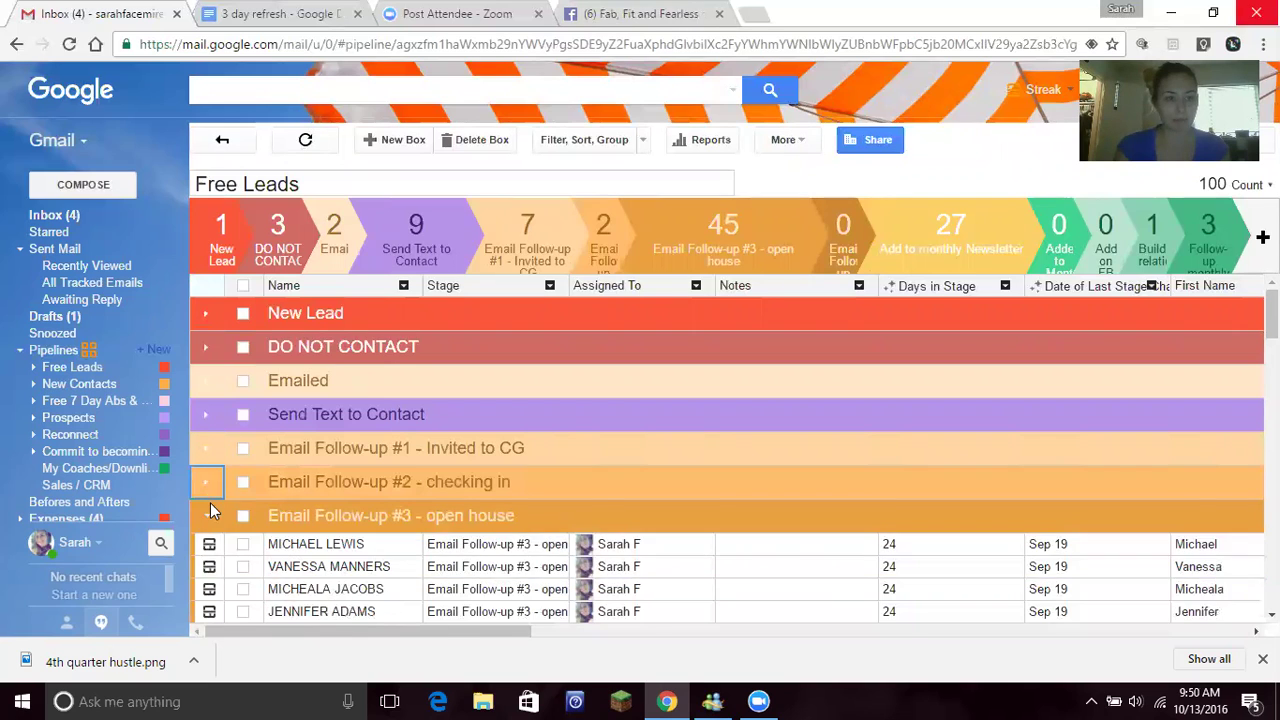
pyautogui.click(207, 514)
pyautogui.click(206, 588)
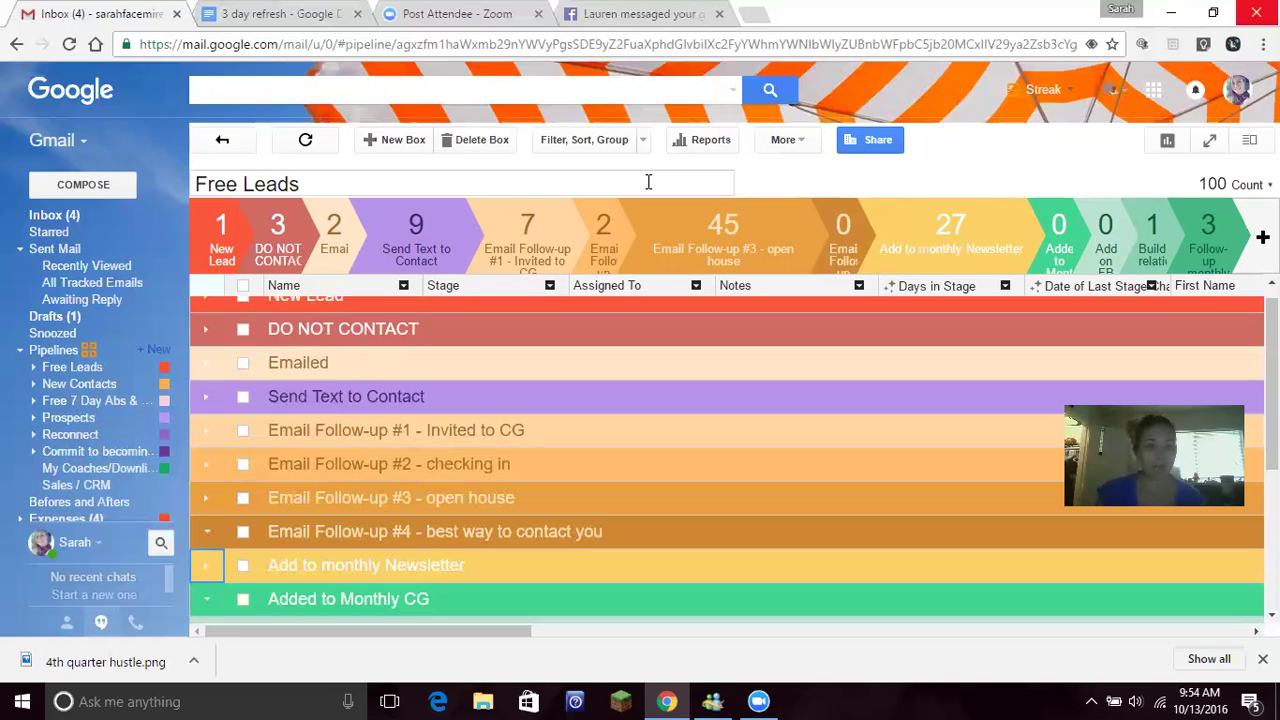
# Open the New Contacts pipeline and collapse its stages from Added to FB through Invite to free group.
pyautogui.click(72, 386)
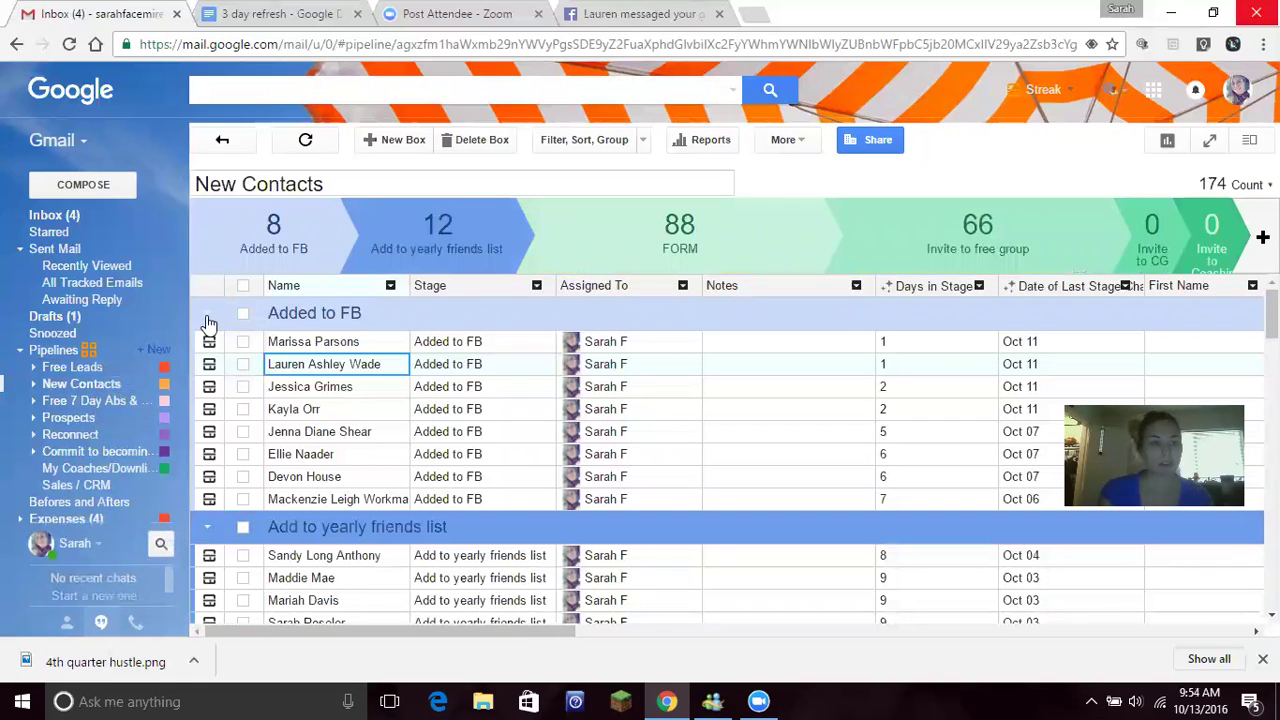
pyautogui.click(204, 316)
pyautogui.click(202, 341)
pyautogui.click(206, 418)
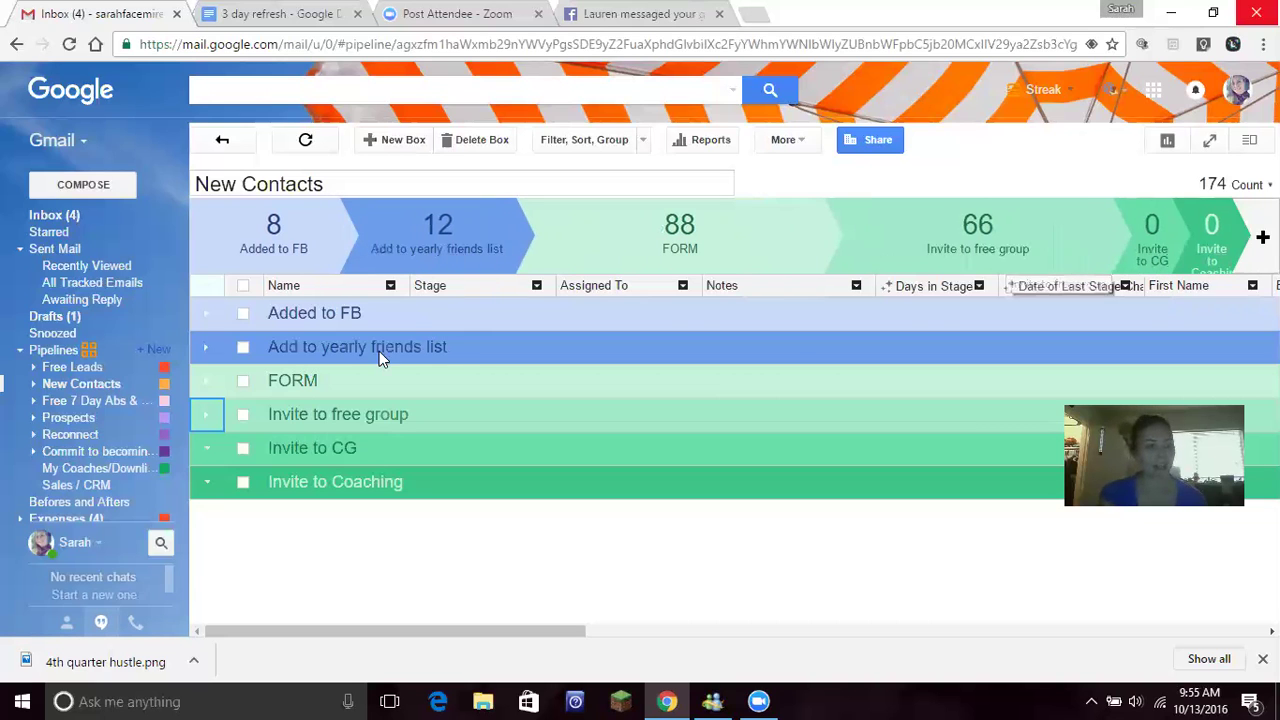
# Open the Free 7 Day Abs & Squats Challenge pipeline and collapse its populated stages from Invite to next CG through Already has/is a BB coach.
pyautogui.click(90, 402)
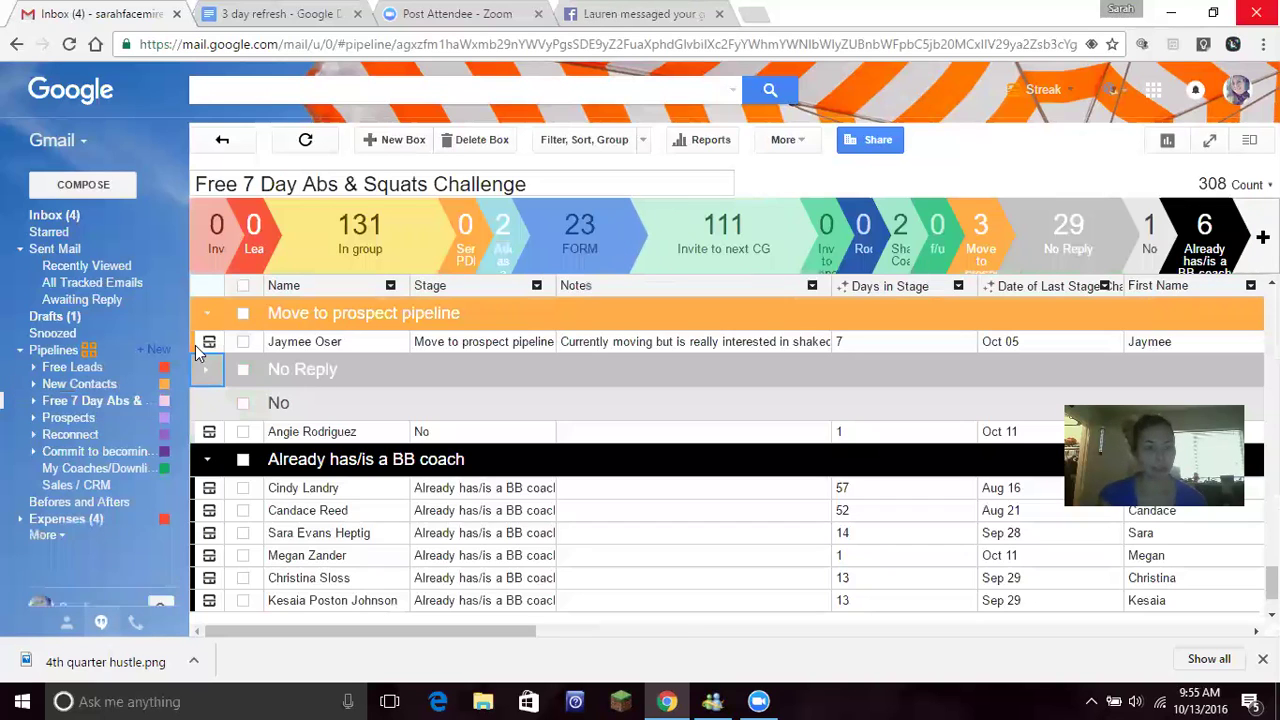
pyautogui.click(207, 315)
pyautogui.click(212, 442)
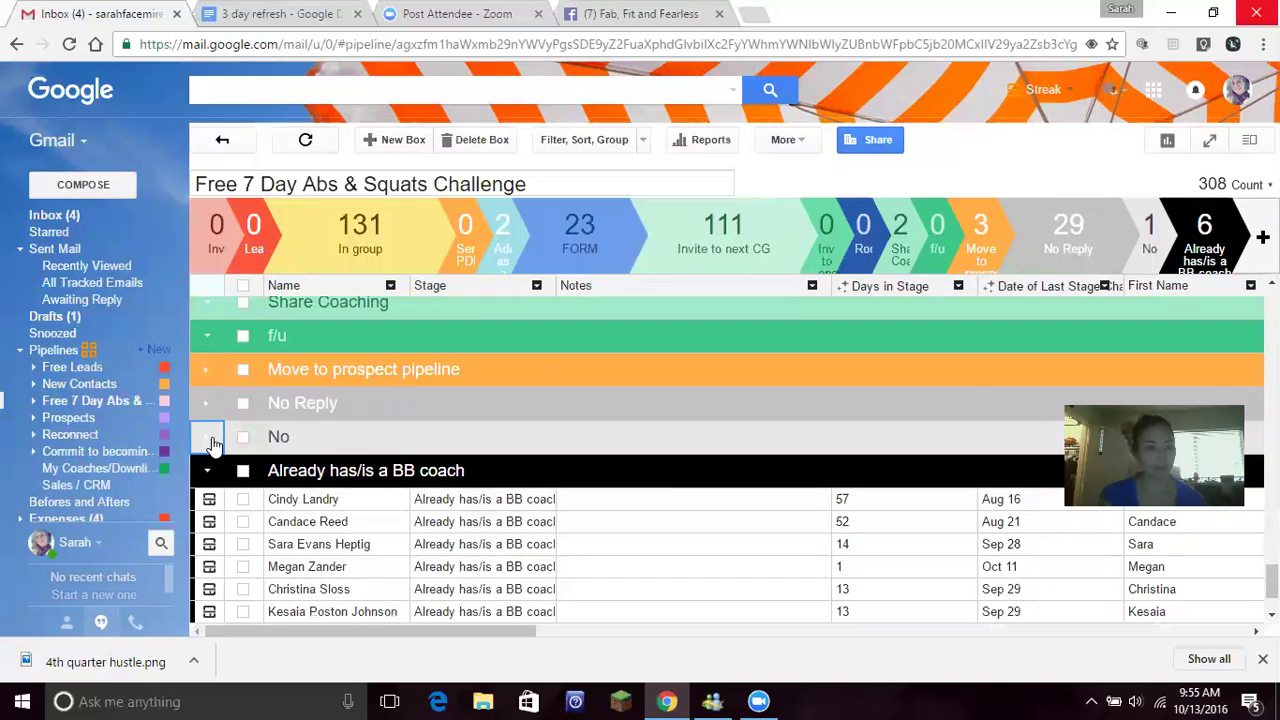
pyautogui.click(209, 469)
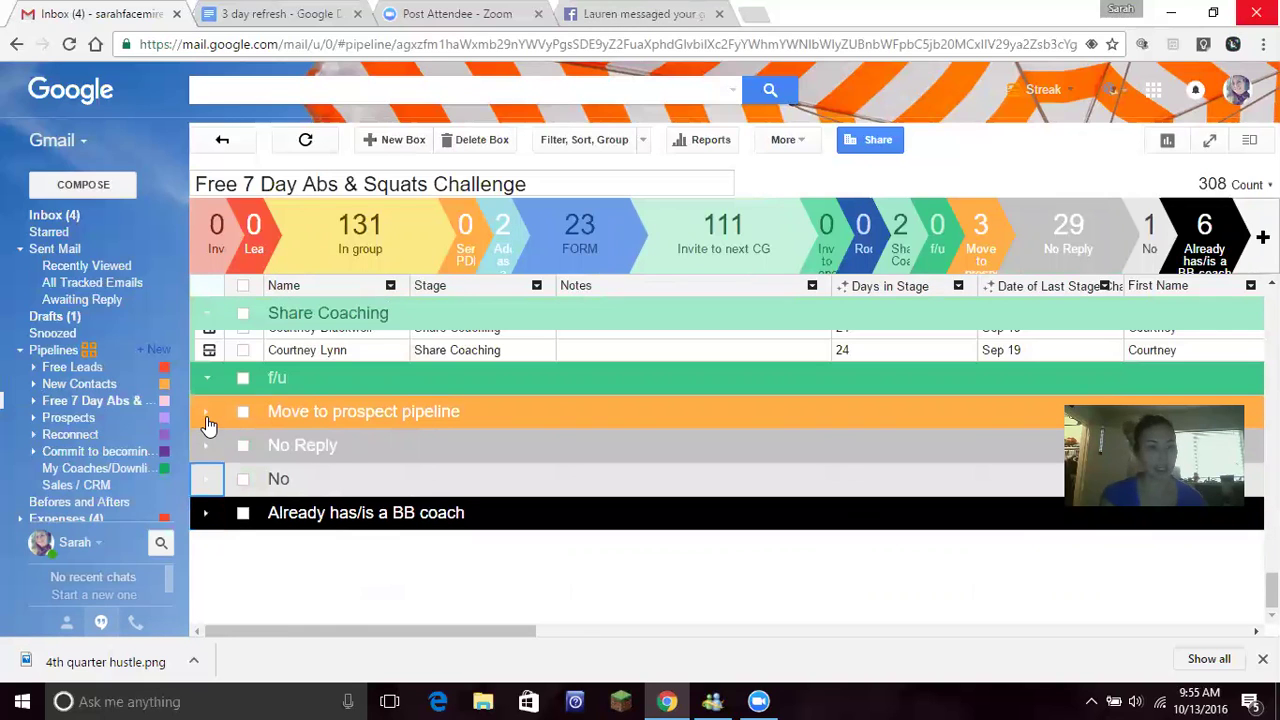
pyautogui.scroll(3, 207, 423)
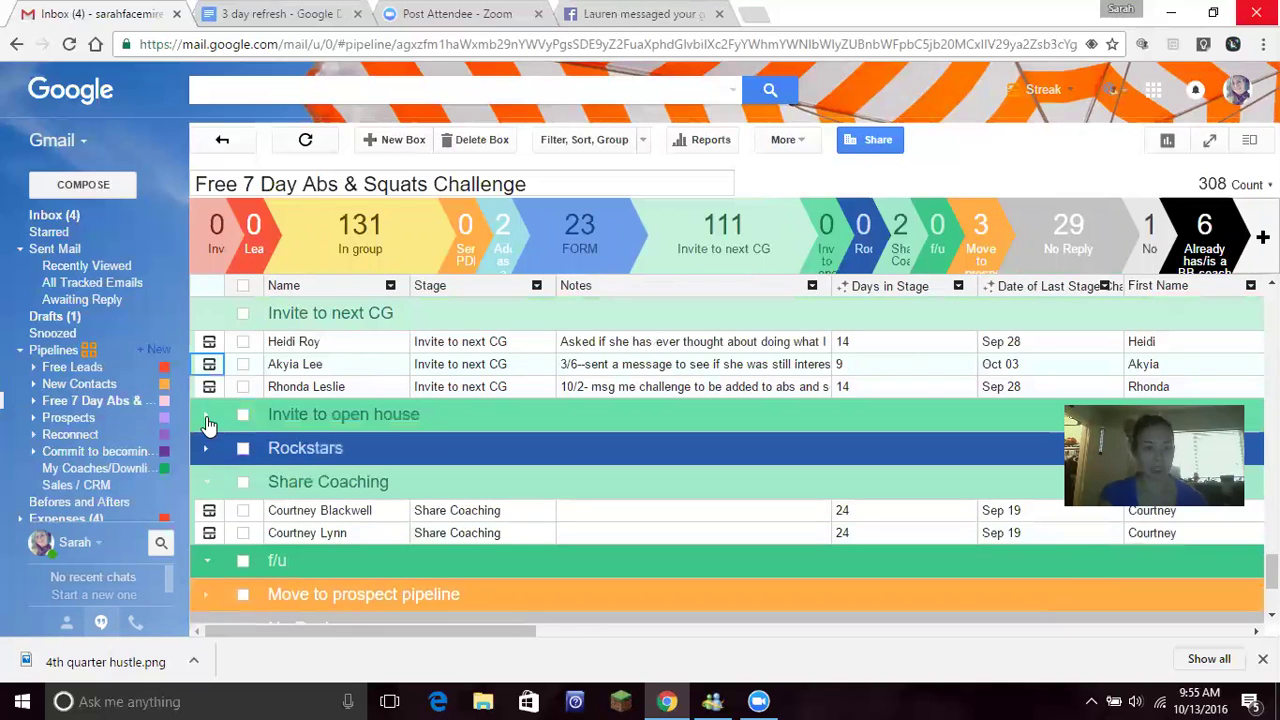
pyautogui.click(209, 483)
pyautogui.click(203, 320)
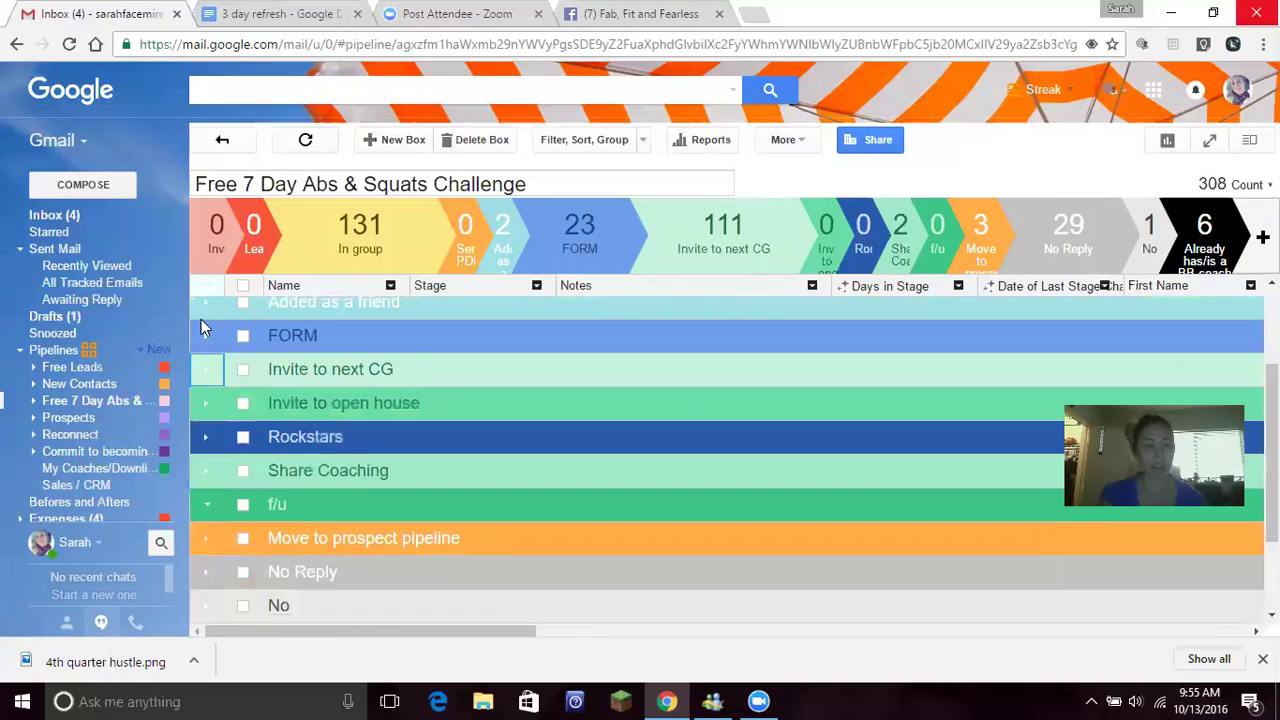
# Examine the Free 7 Day Abs & Squats Challenge stages from Invited through Already has/is a BB coach.
pyautogui.scroll(3, 217, 347)
pyautogui.scroll(1, 220, 352)
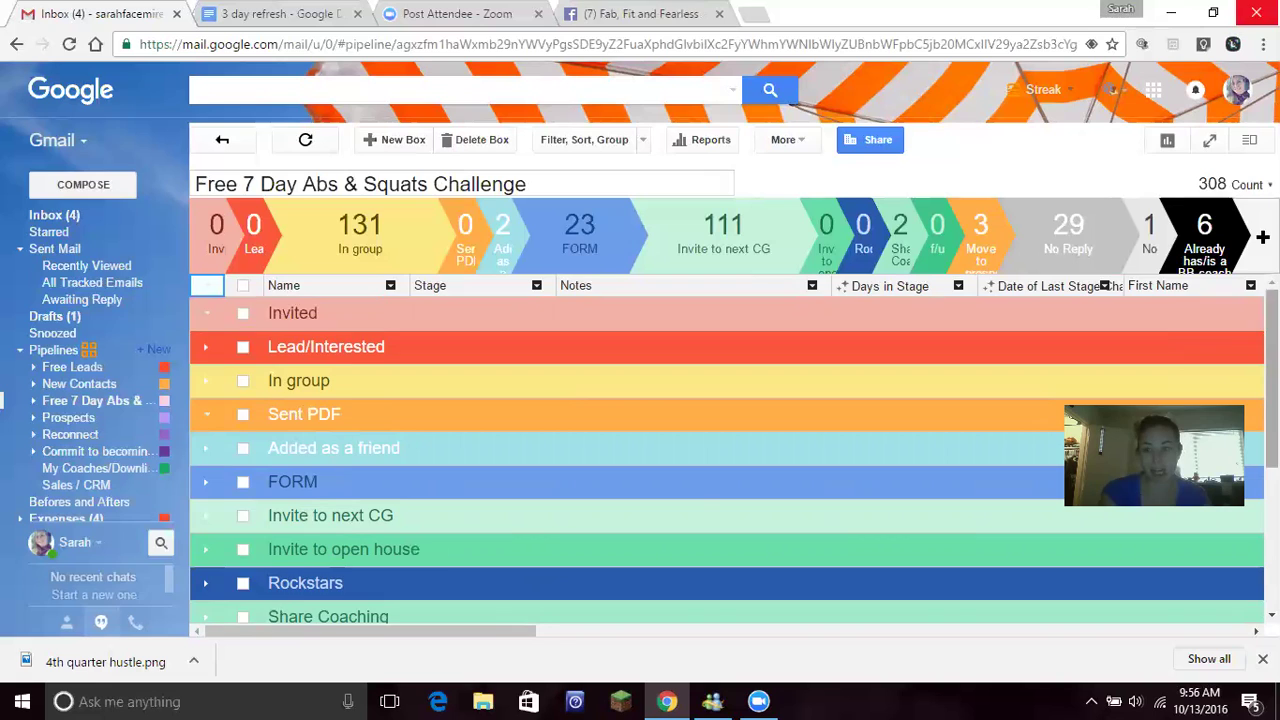
pyautogui.scroll(-3, 497, 508)
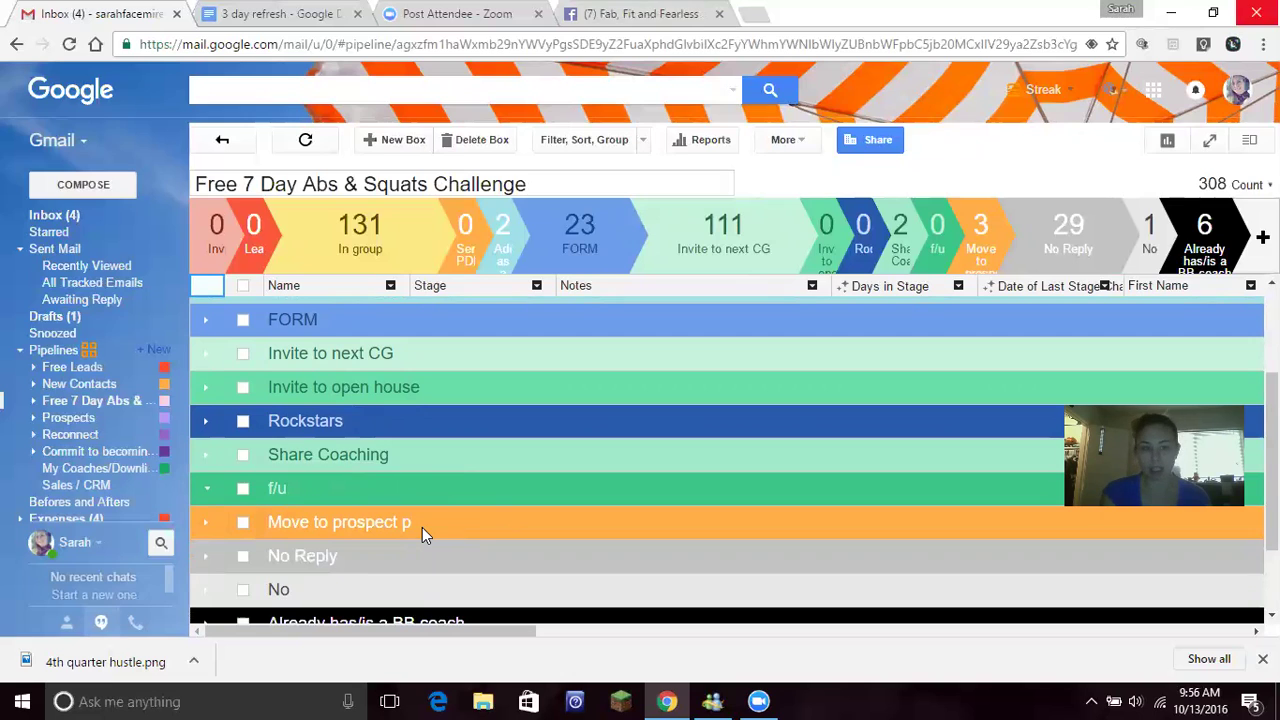
pyautogui.write('ipeline')
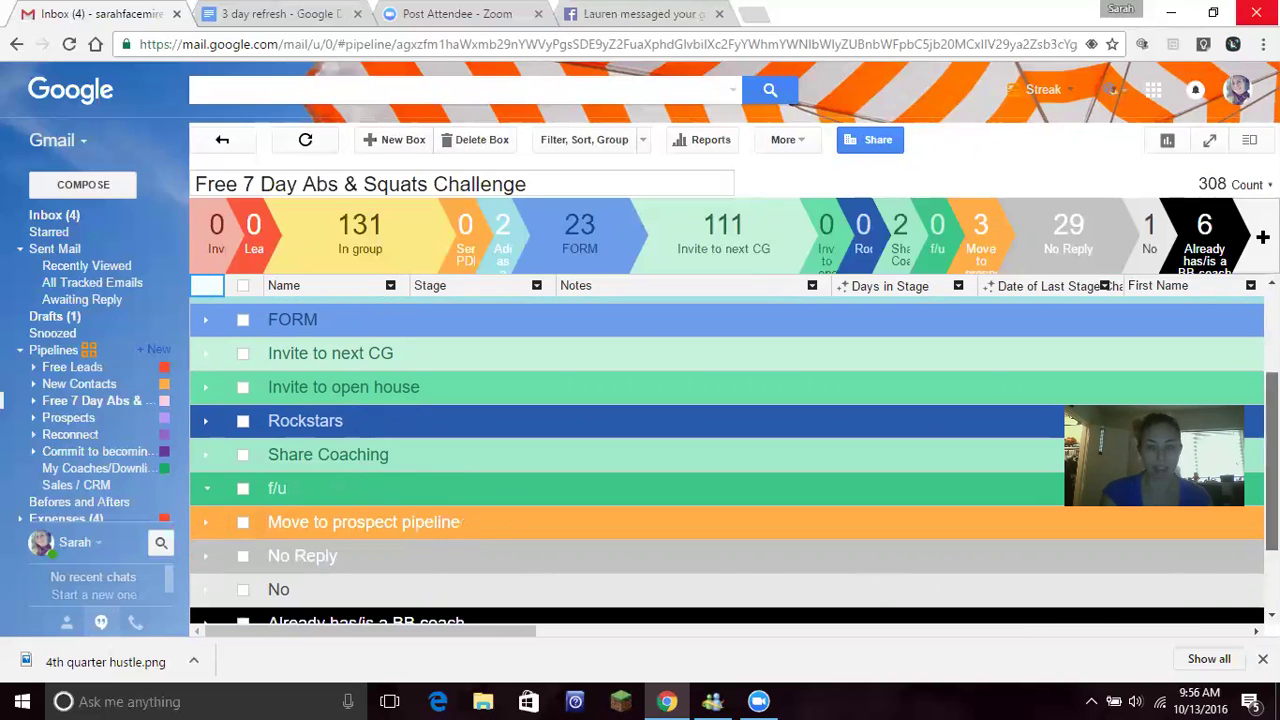
pyautogui.press('Return')
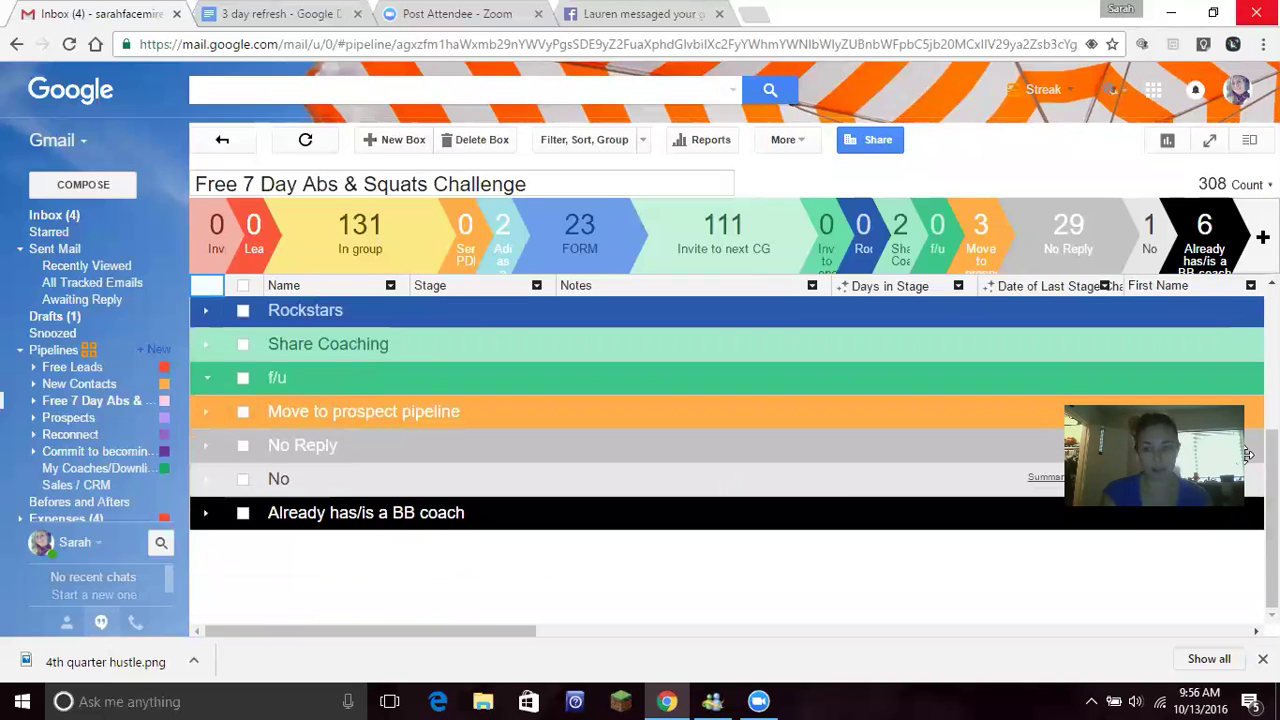
pyautogui.scroll(5, 1248, 455)
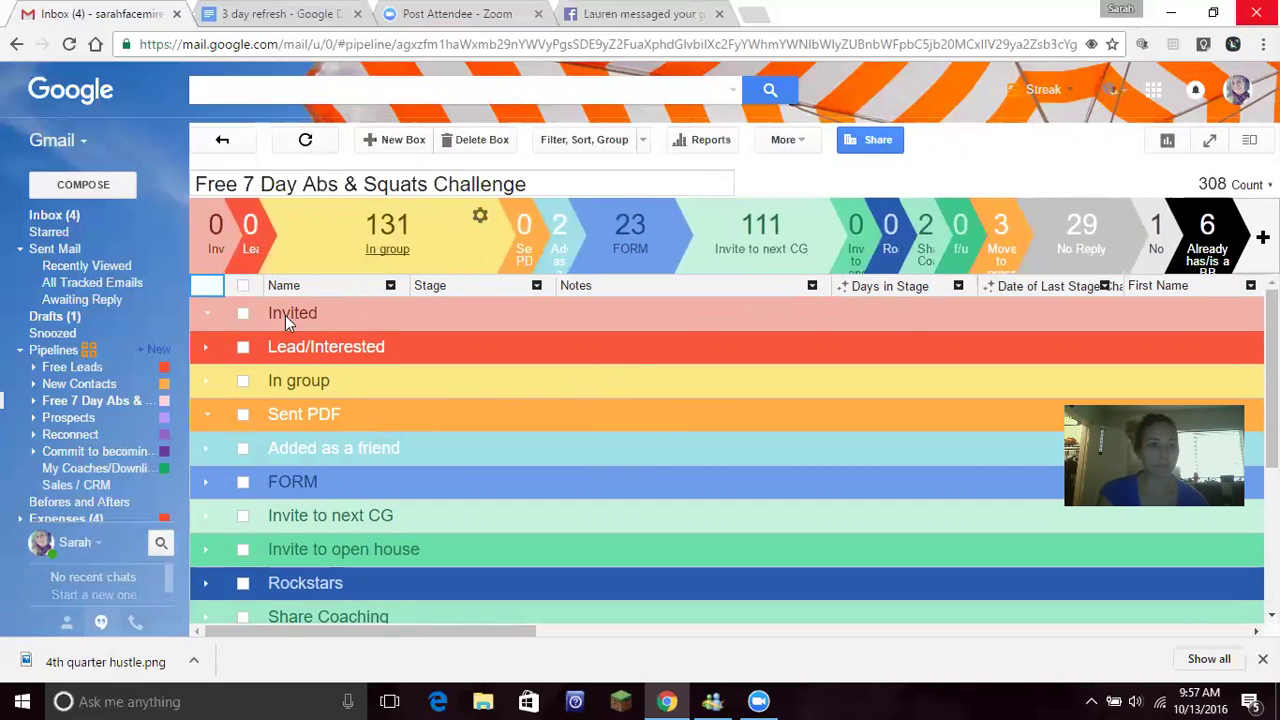
# View the Prospects pipeline, and in the Reconnect pipeline collapse the Catch up and Check in #1 stages.
pyautogui.click(70, 418)
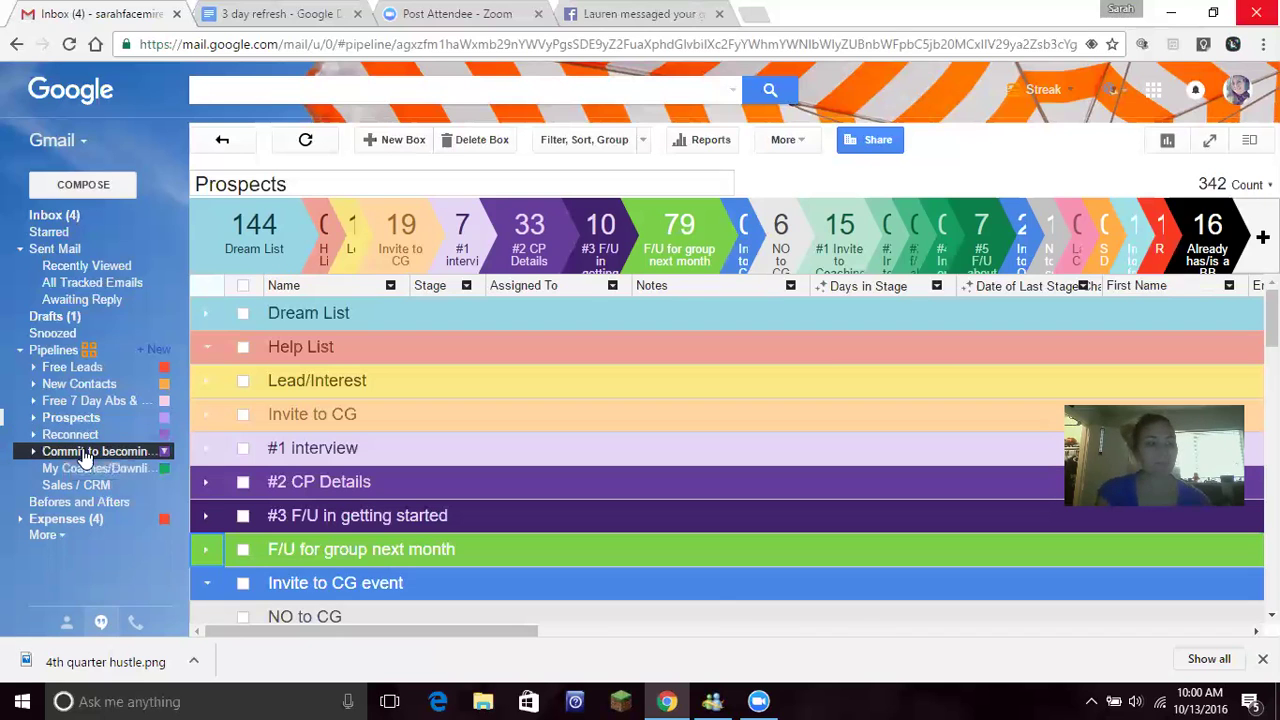
pyautogui.click(86, 453)
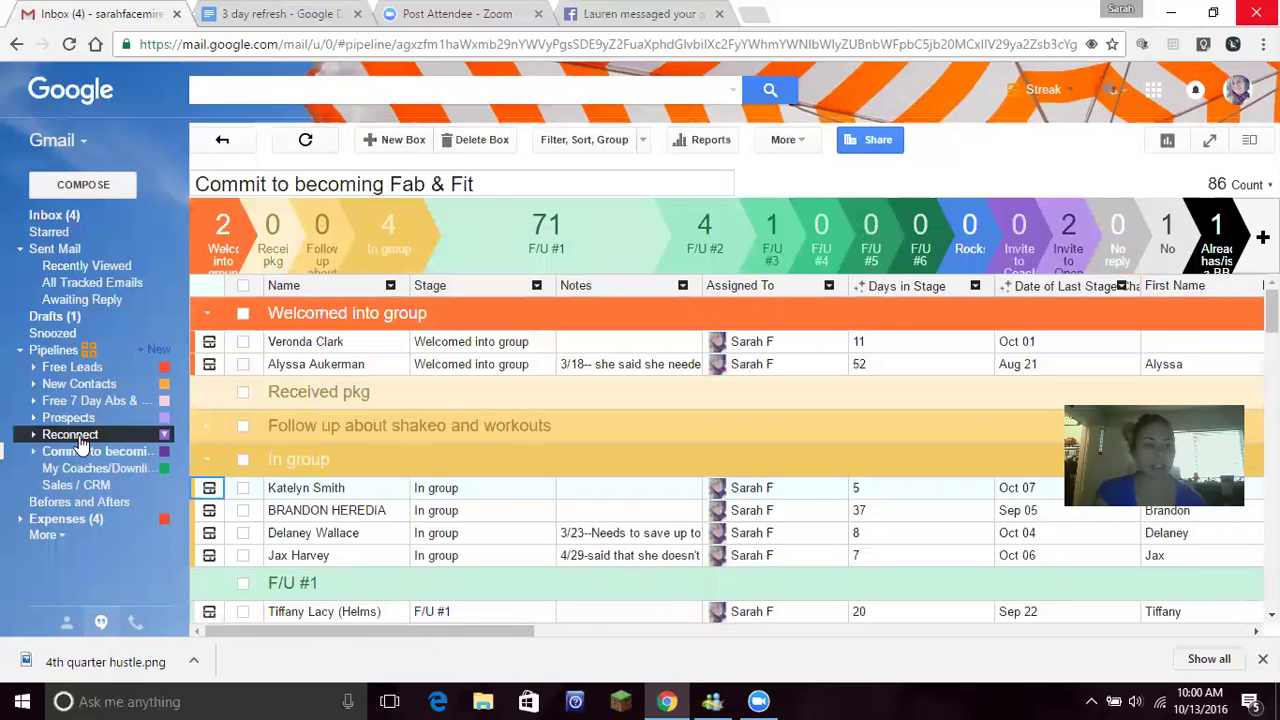
pyautogui.click(79, 438)
pyautogui.click(214, 314)
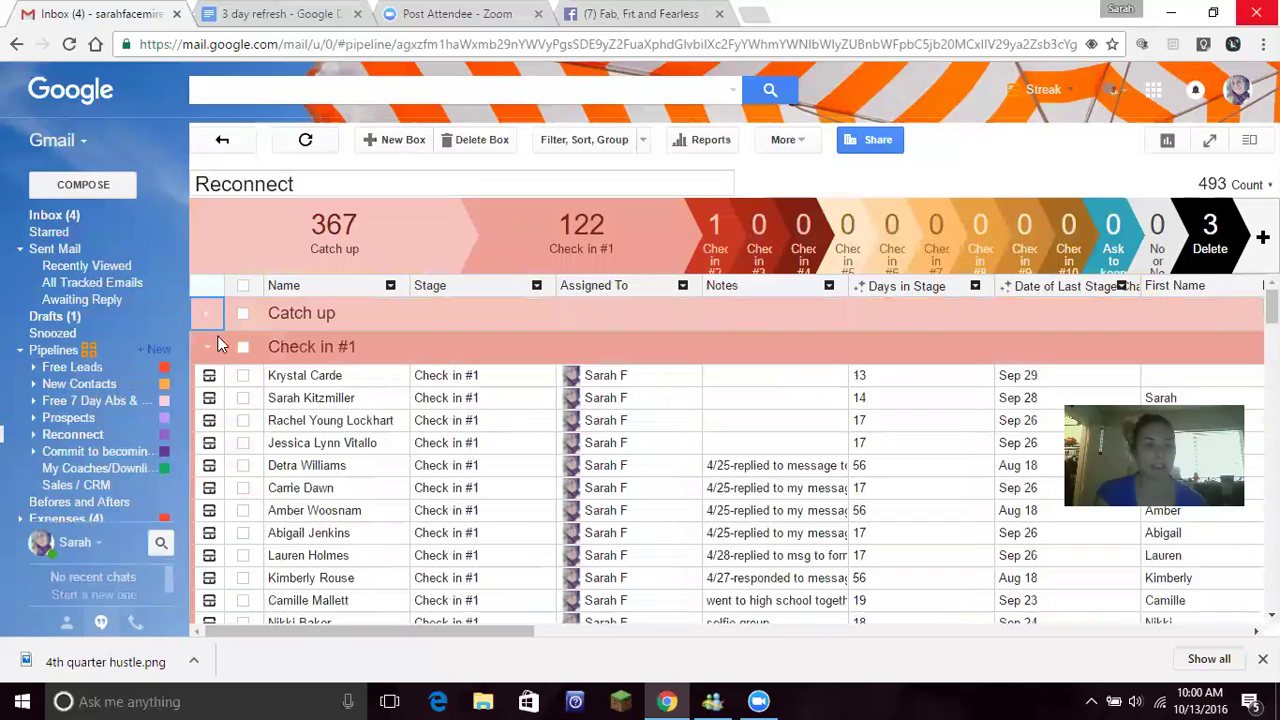
pyautogui.click(216, 346)
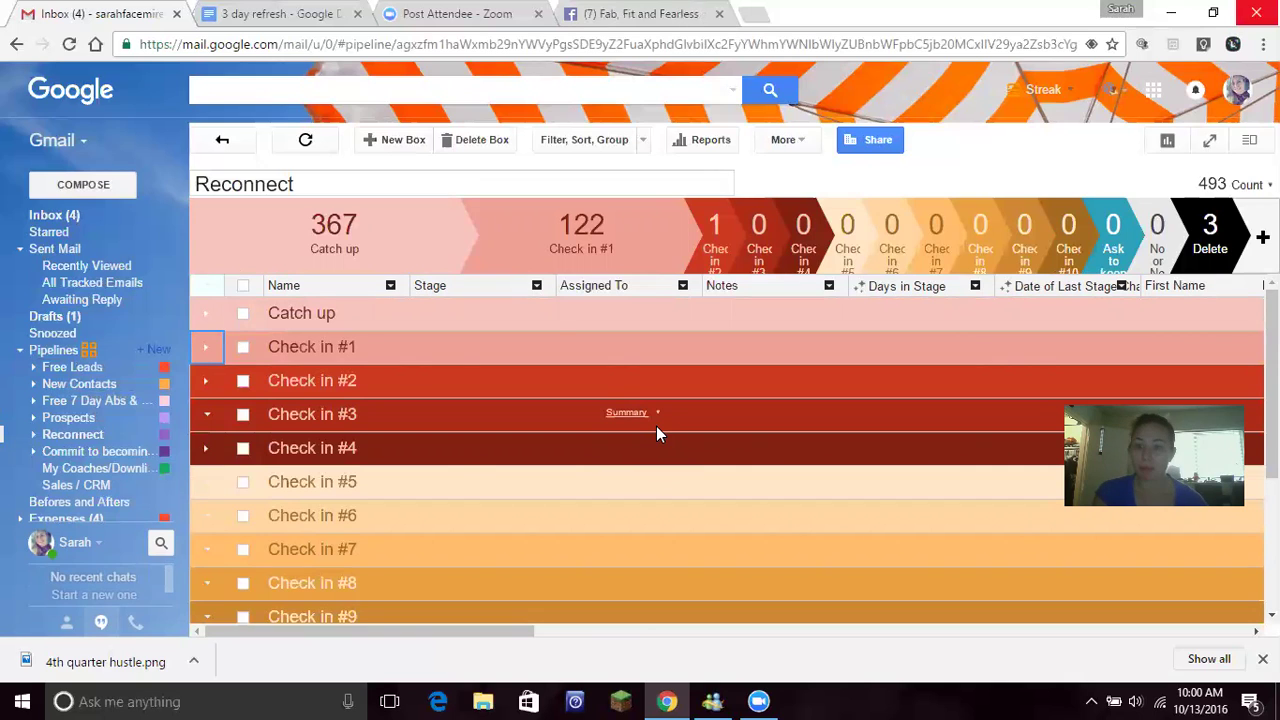
pyautogui.click(656, 426)
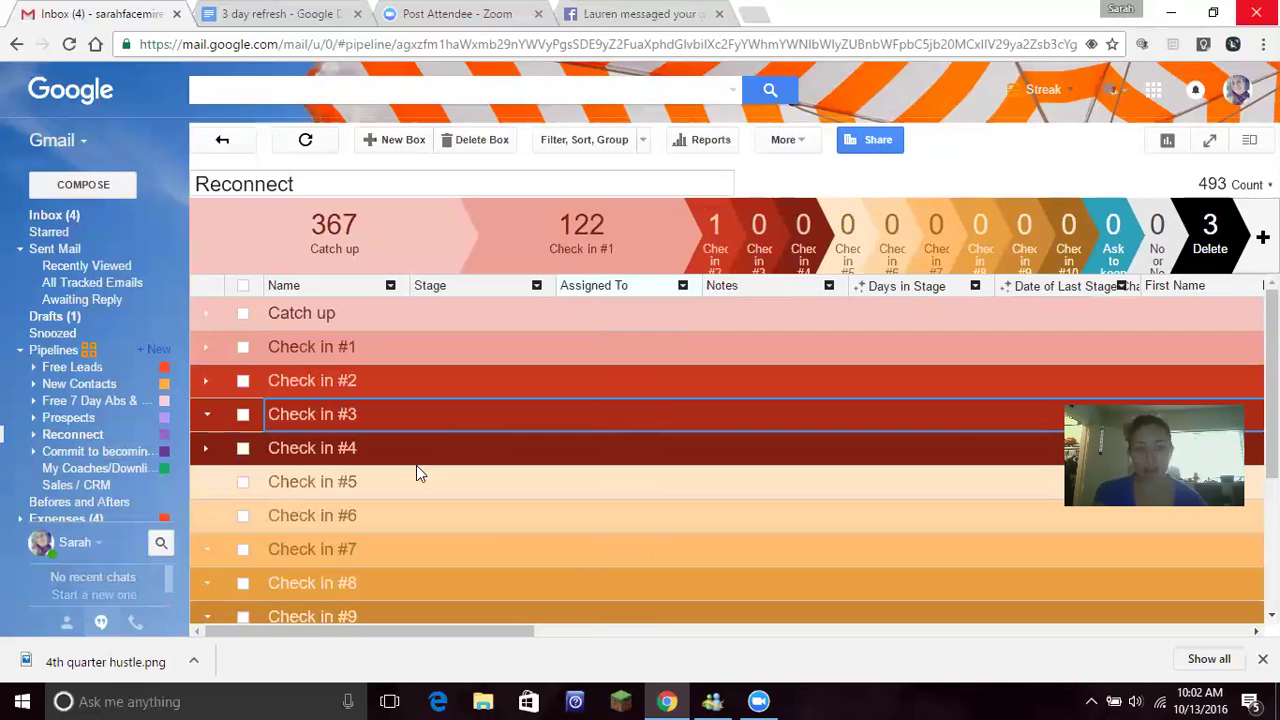
# Open the Commit to becoming Fab & Fit pipeline and collapse its Welcomed into group, In group, F/U #1 and F/U #2 stages.
pyautogui.click(102, 453)
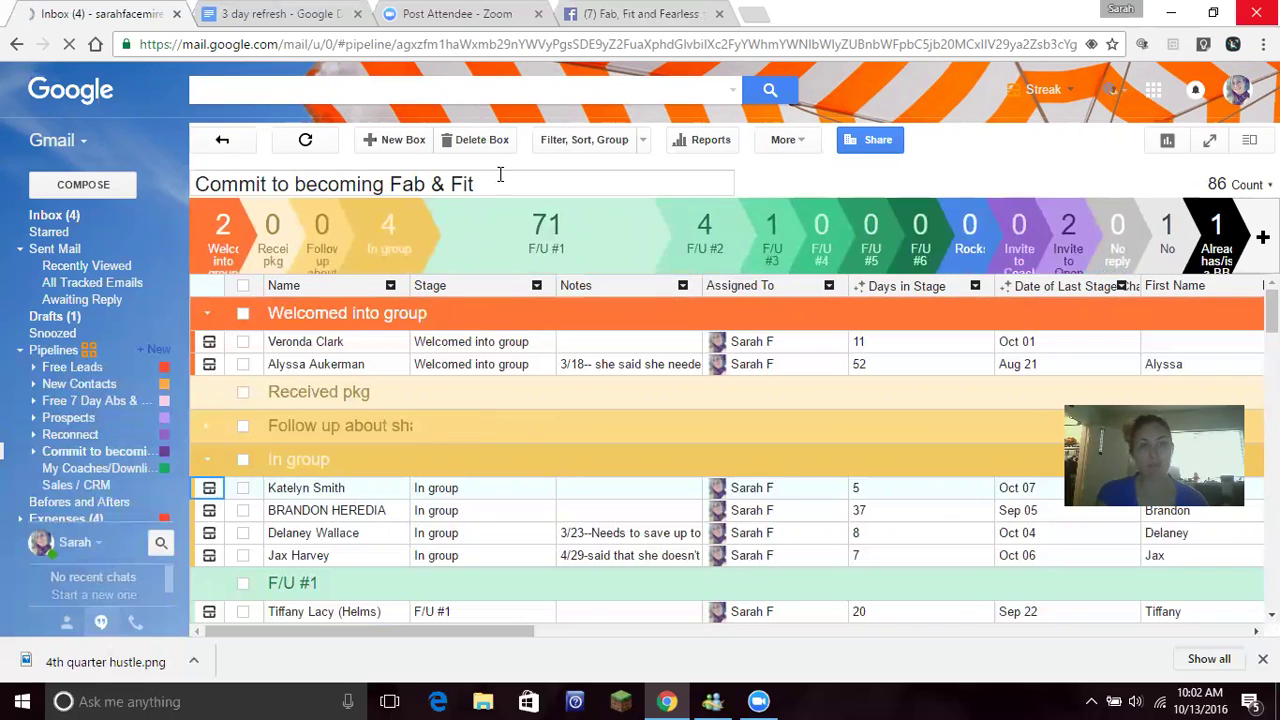
pyautogui.click(205, 318)
pyautogui.click(205, 414)
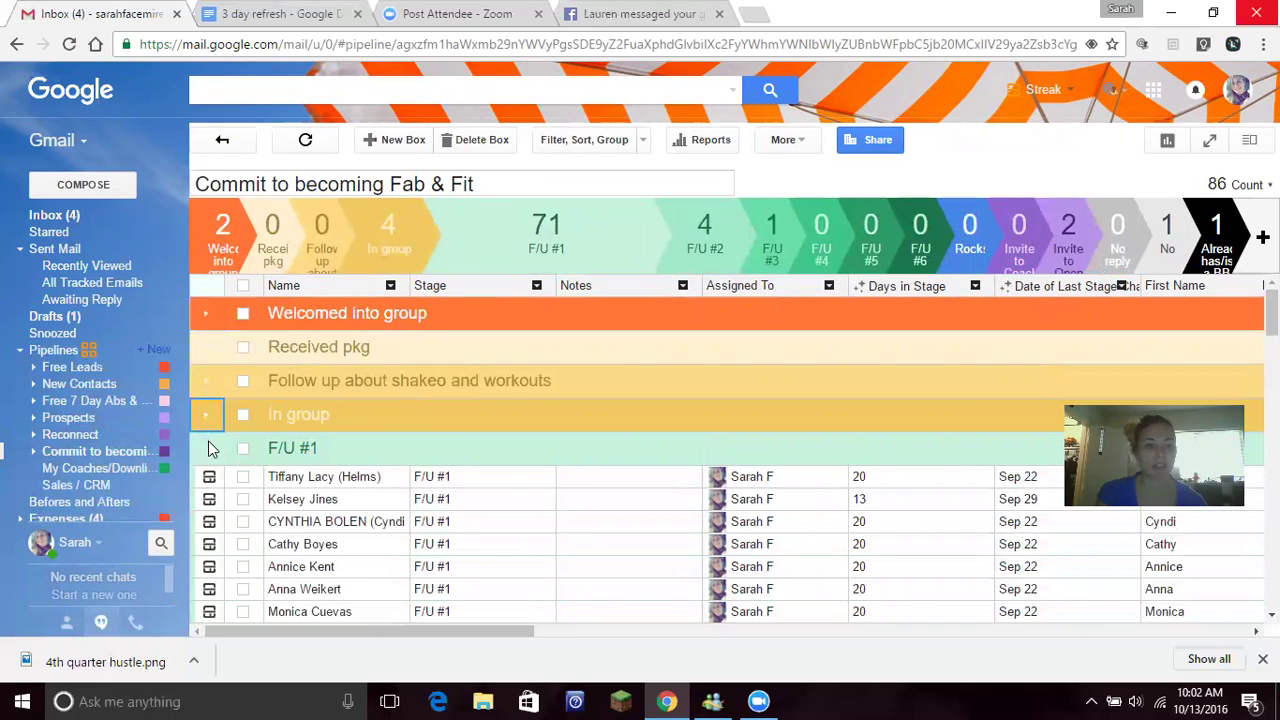
pyautogui.click(209, 448)
pyautogui.click(208, 482)
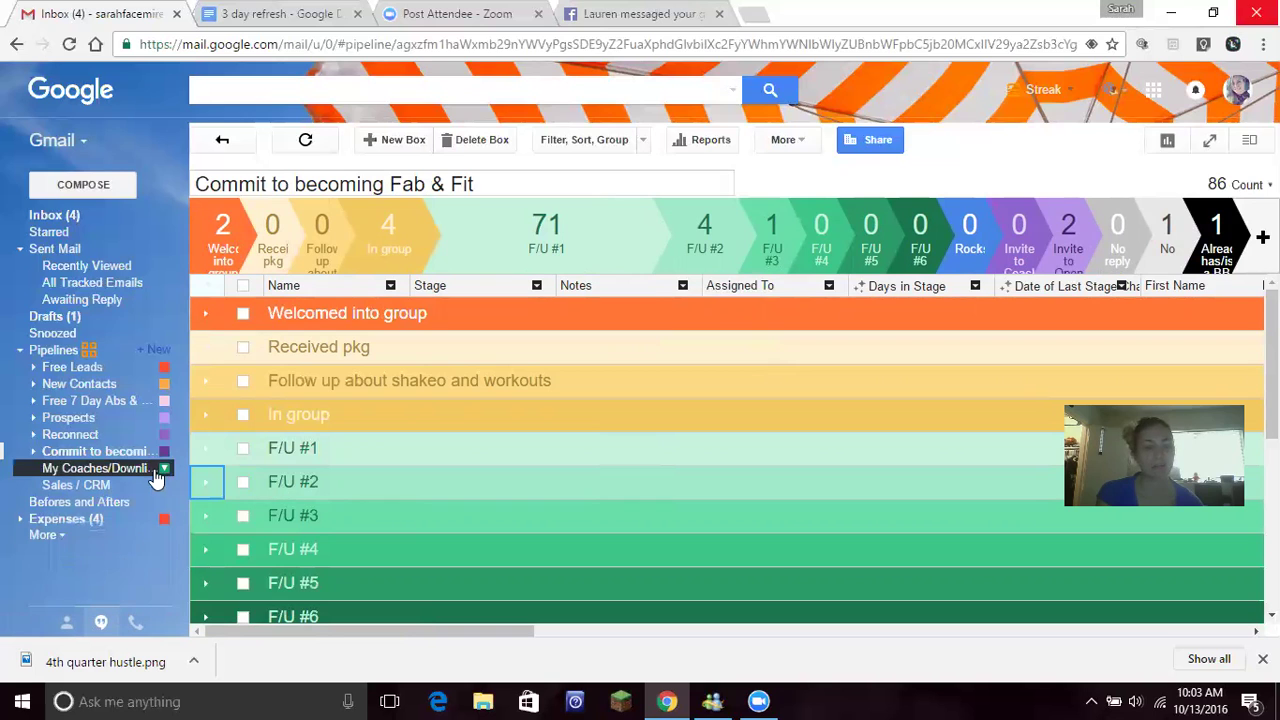
# Review the My Coaches/Downline pipeline and revisit the Free Leads, New Contacts and Free 7 Day Abs & Squats Challenge pipelines.
pyautogui.click(95, 470)
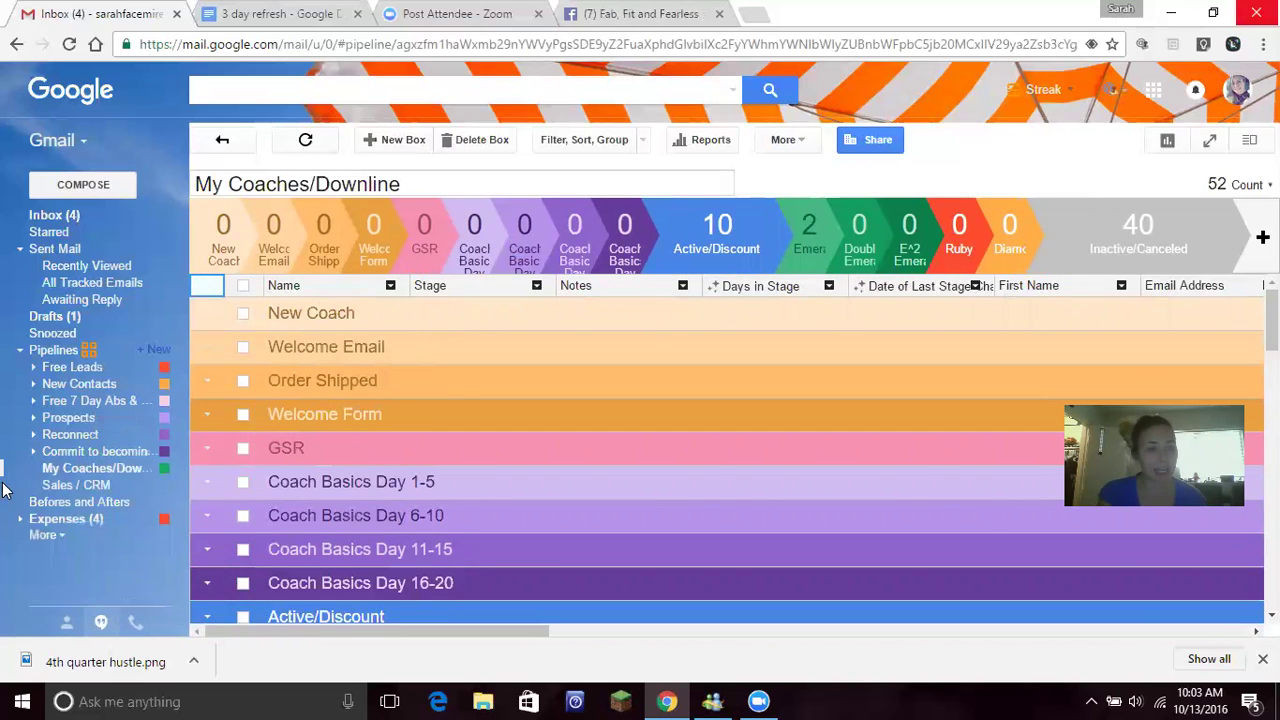
pyautogui.click(85, 372)
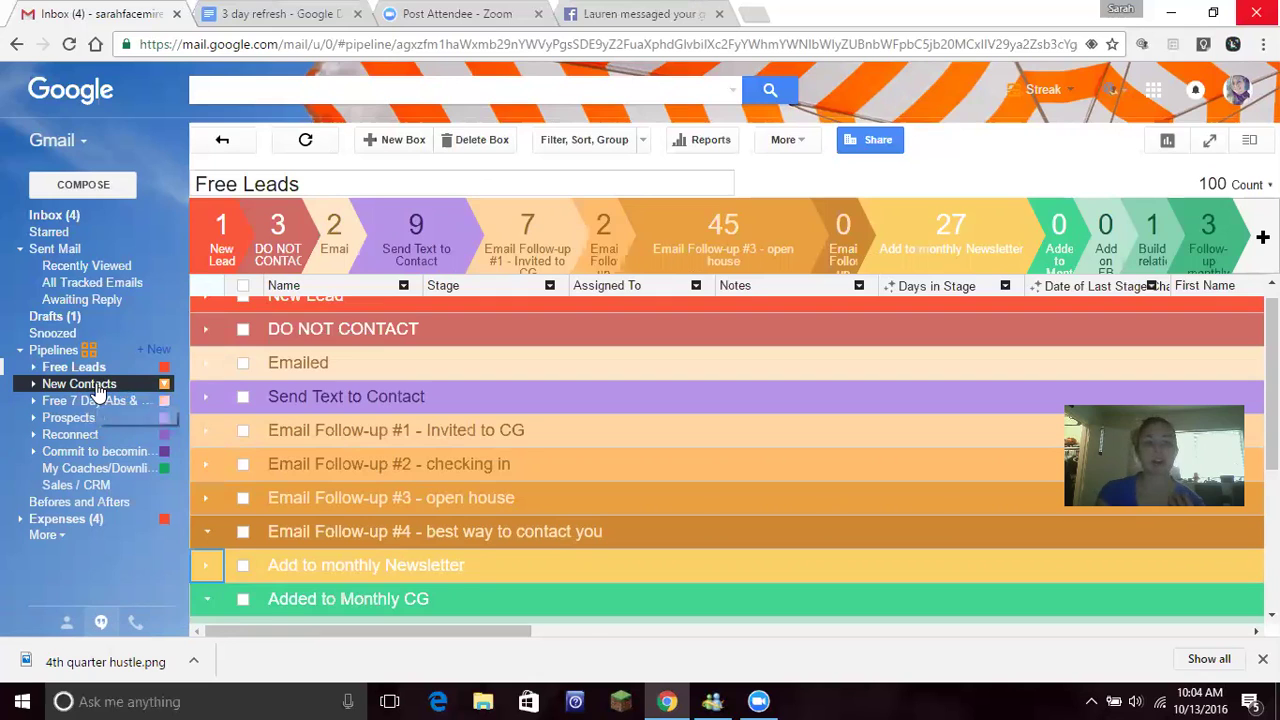
pyautogui.click(95, 387)
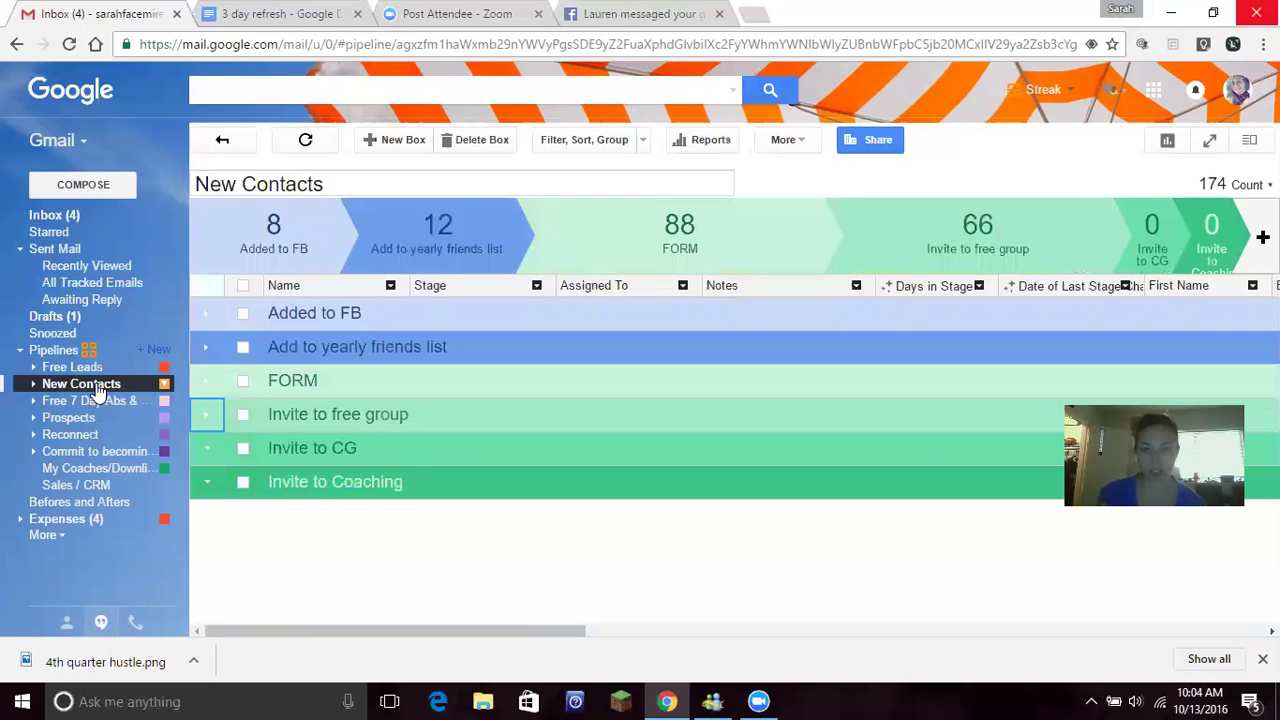
pyautogui.click(99, 401)
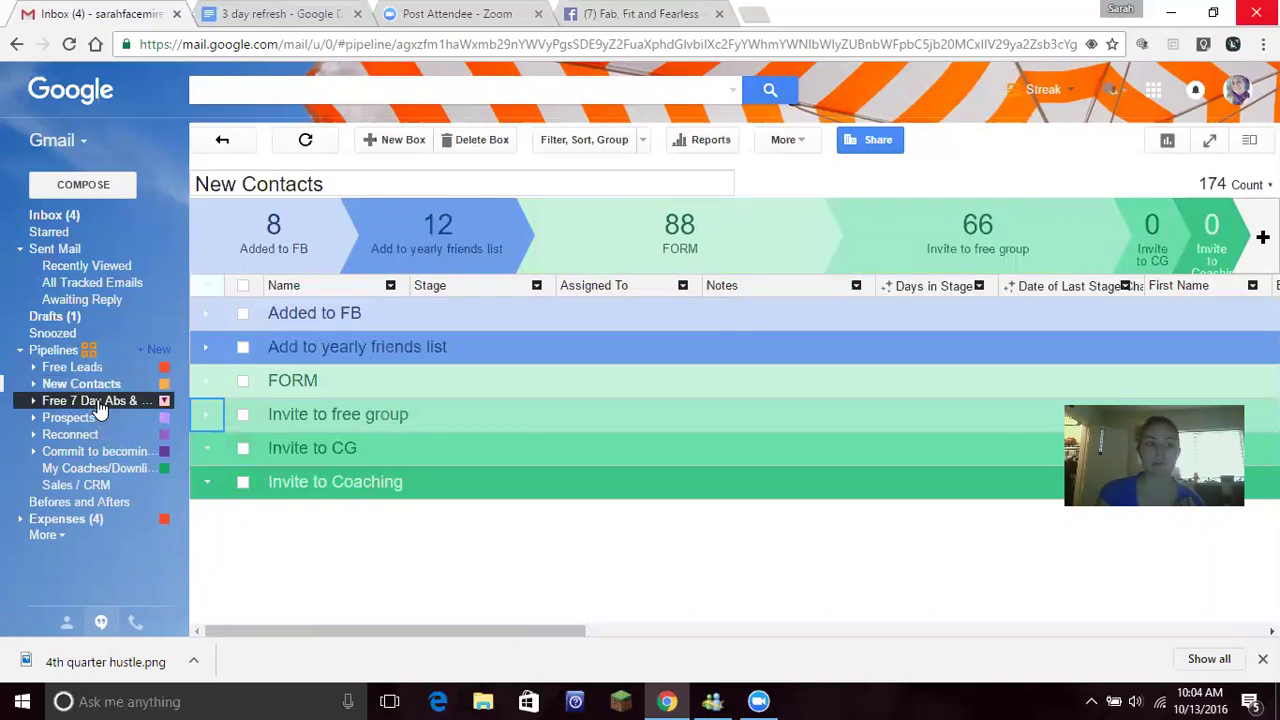